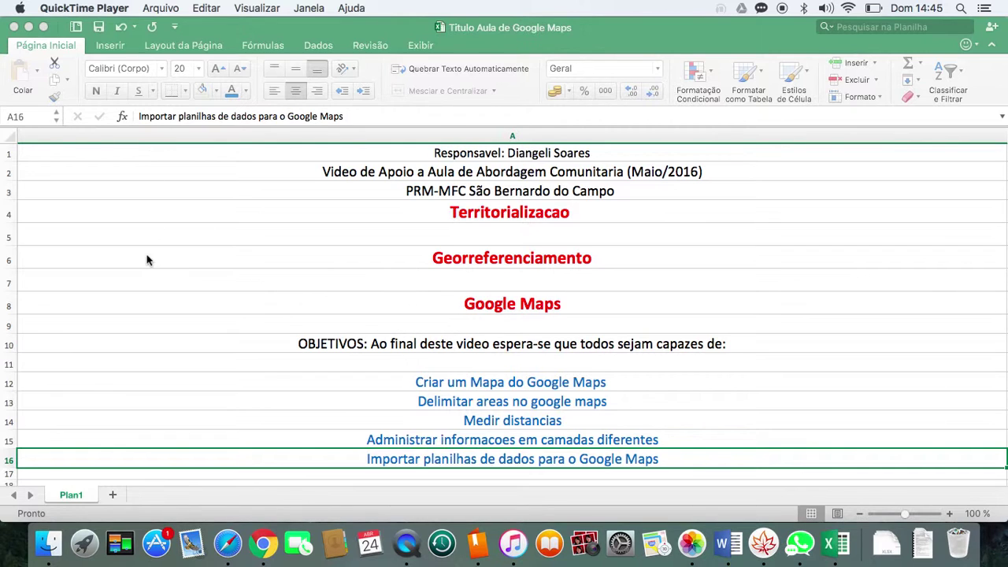
Minimize the title spreadsheet and skim chapter 28, Territorialização, from its key points to the section on georeferencing systems
click(28, 27)
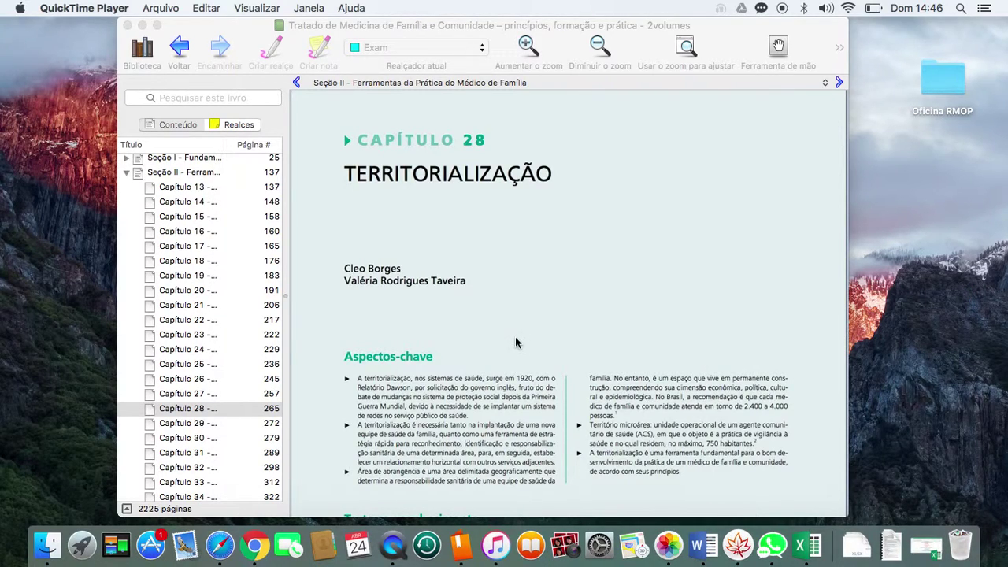
scroll(545, 385, down, 8)
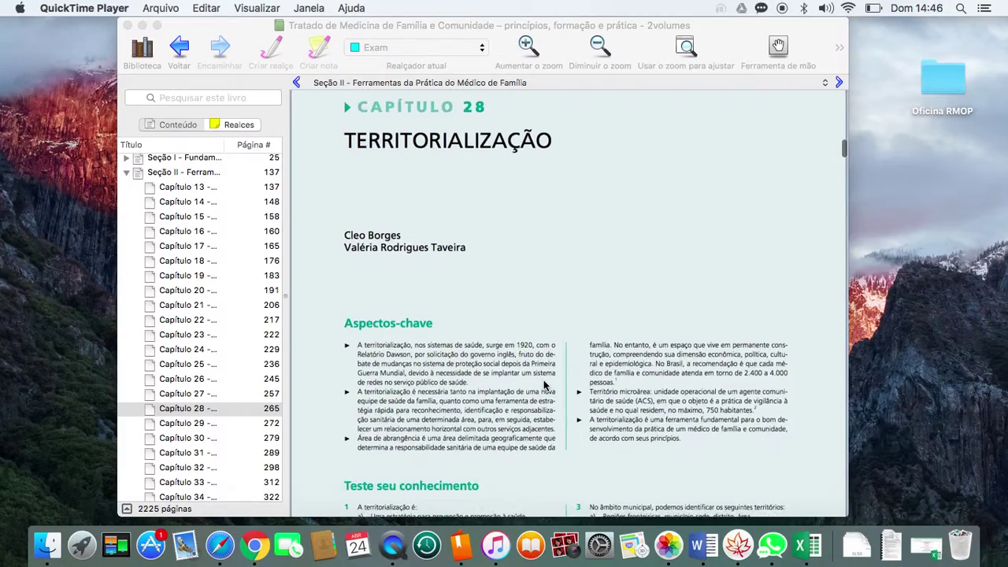
scroll(543, 386, up, 20)
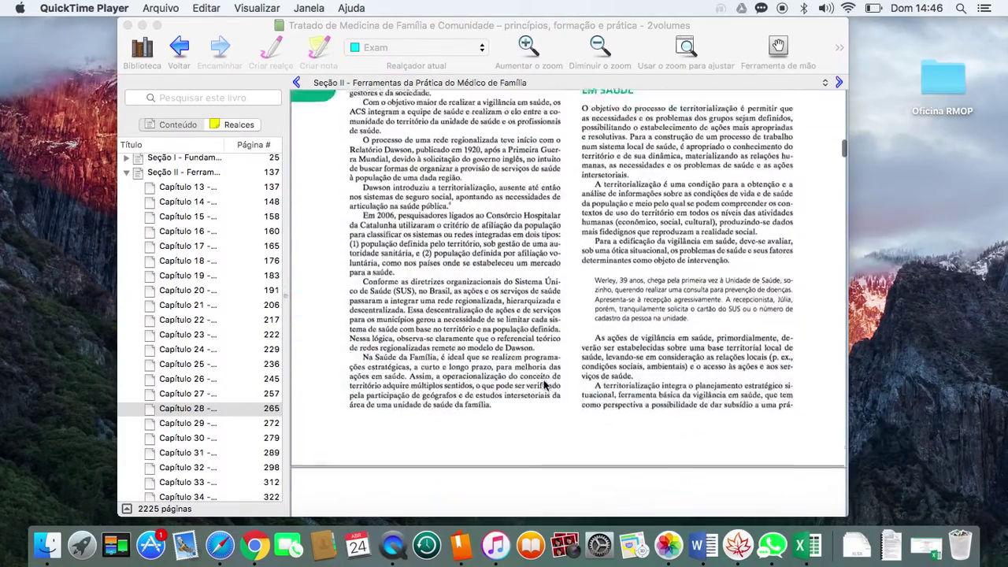
scroll(543, 386, down, 8)
scroll(543, 386, up, 9)
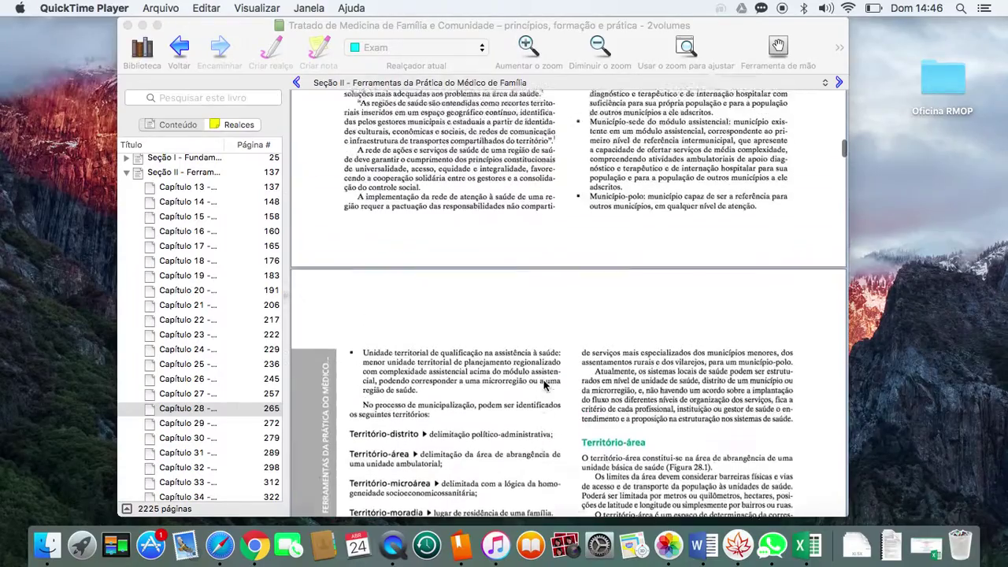
scroll(544, 384, down, 12)
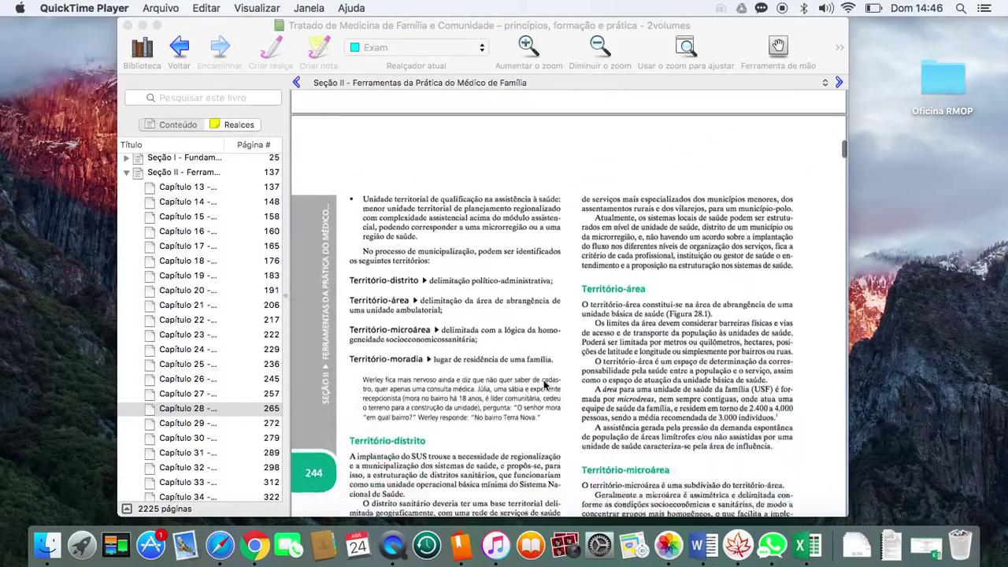
scroll(544, 383, down, 15)
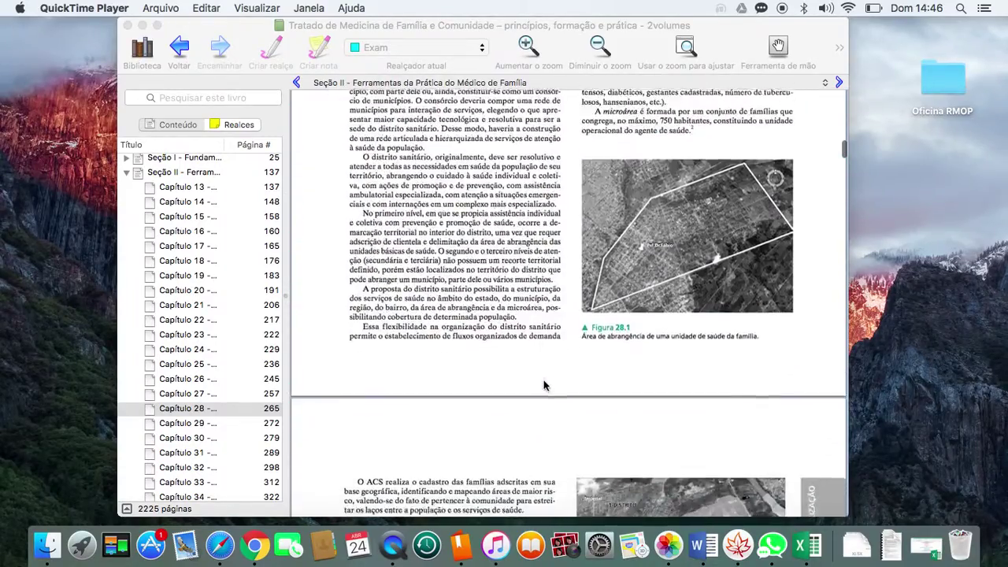
scroll(543, 384, down, 7)
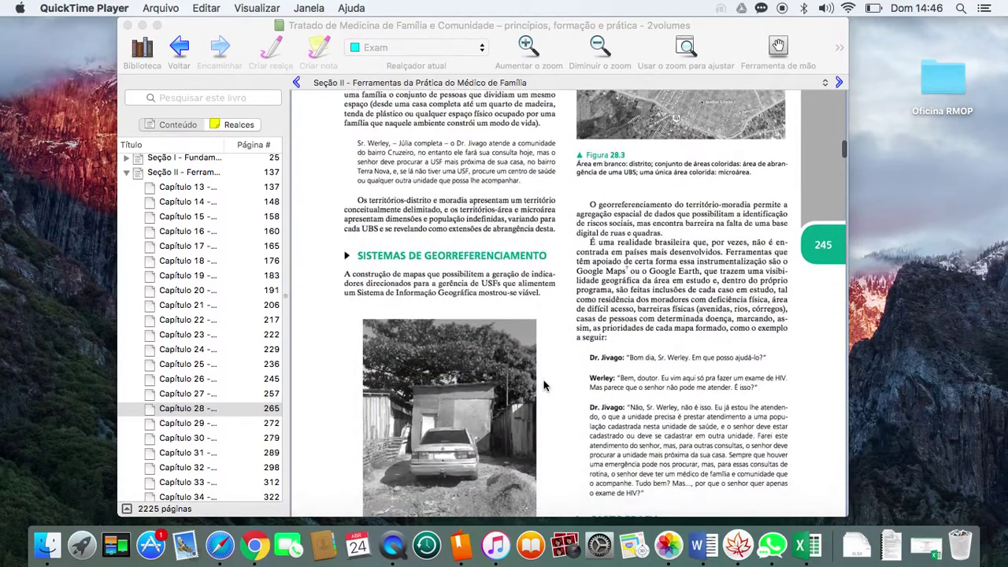
Read the georeferencing passage on Google Maps and Google Earth, along with the start of the Cartografia section
scroll(543, 385, down, 1)
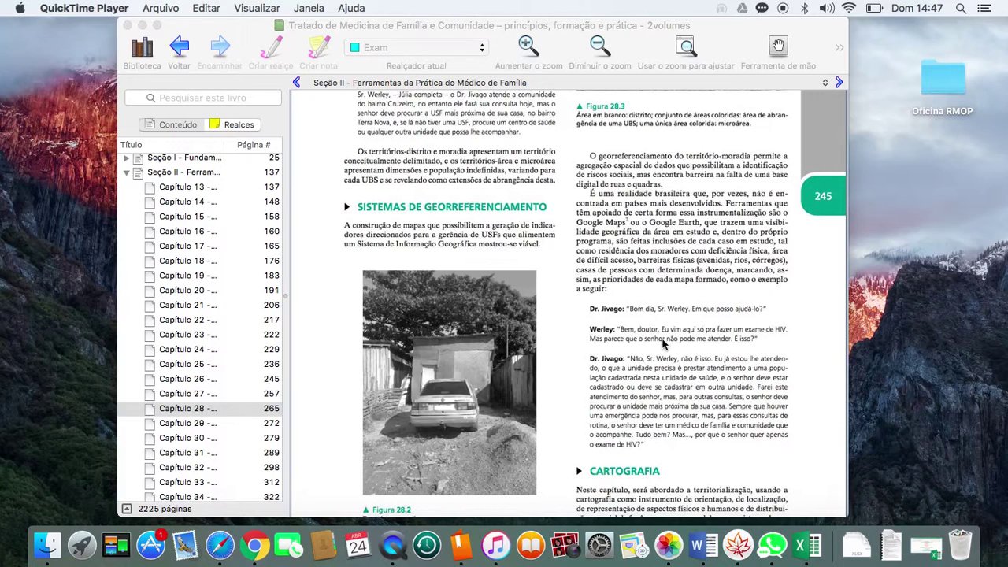
scroll(658, 431, down, 3)
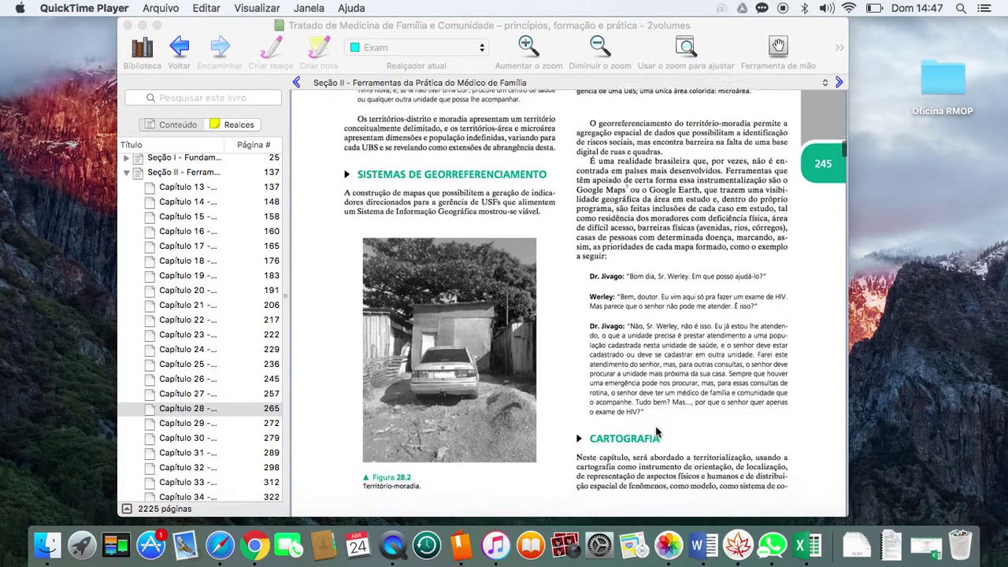
scroll(659, 456, down, 2)
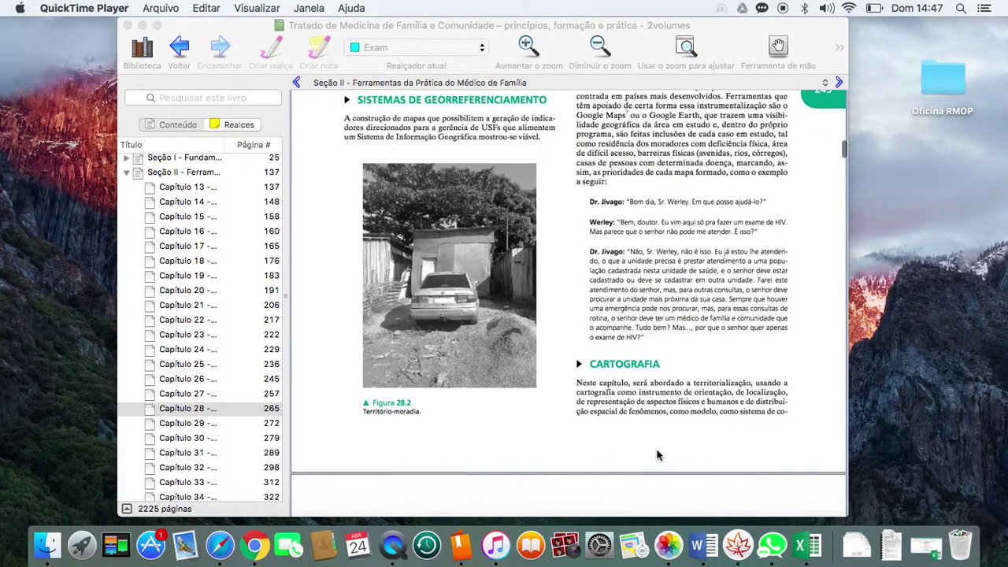
scroll(658, 455, down, 5)
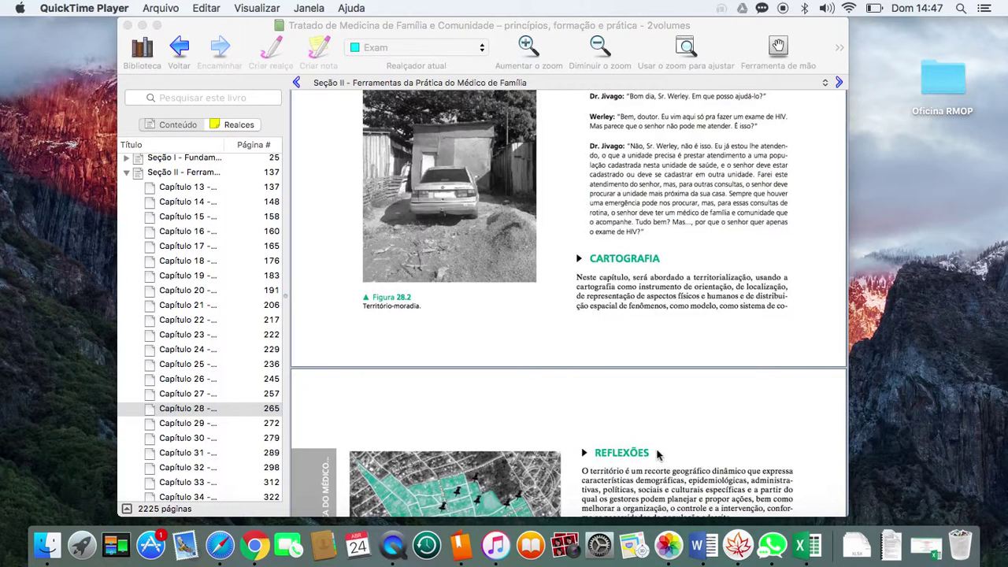
scroll(712, 339, up, 5)
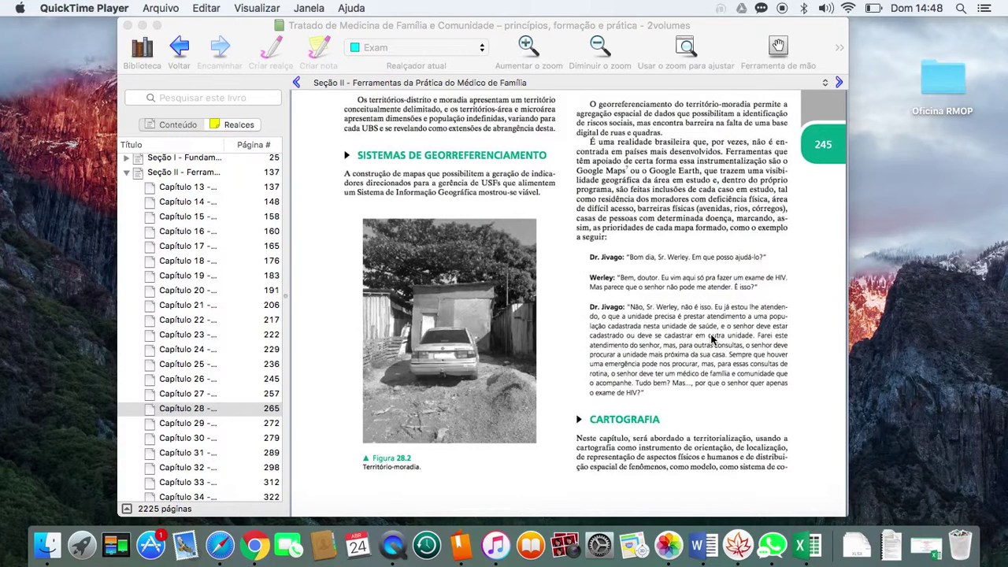
scroll(707, 394, down, 2)
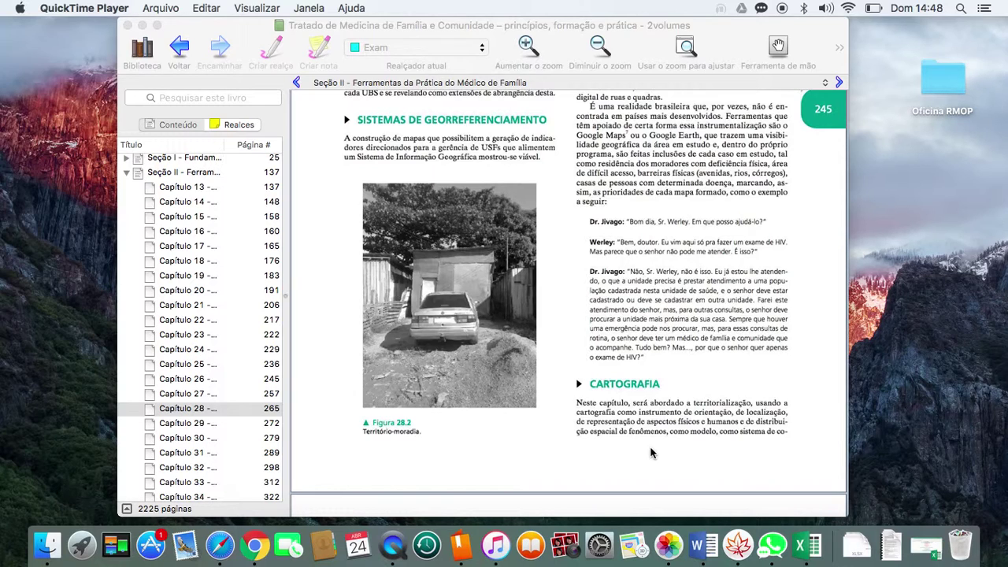
scroll(651, 453, down, 2)
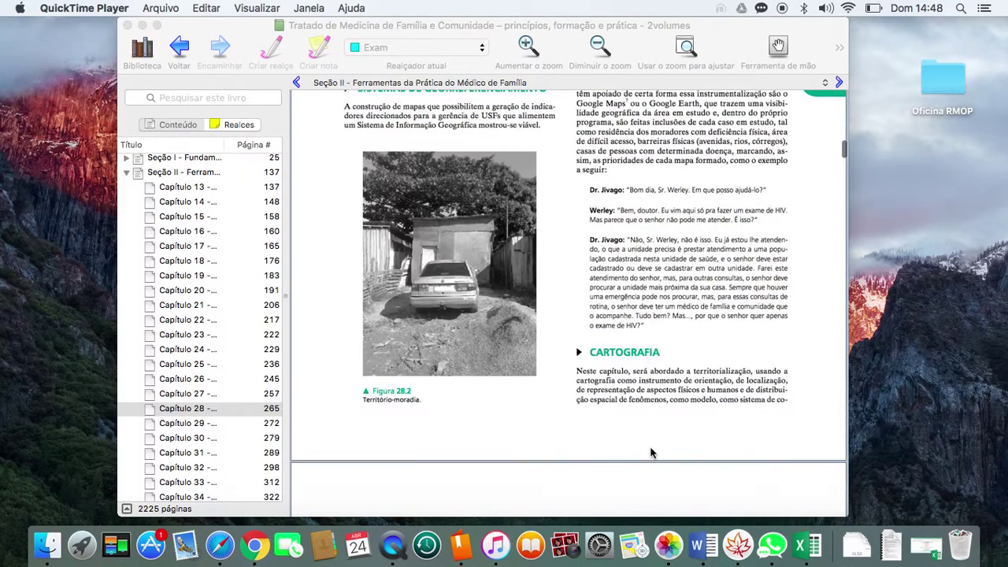
scroll(651, 453, down, 2)
scroll(650, 453, down, 6)
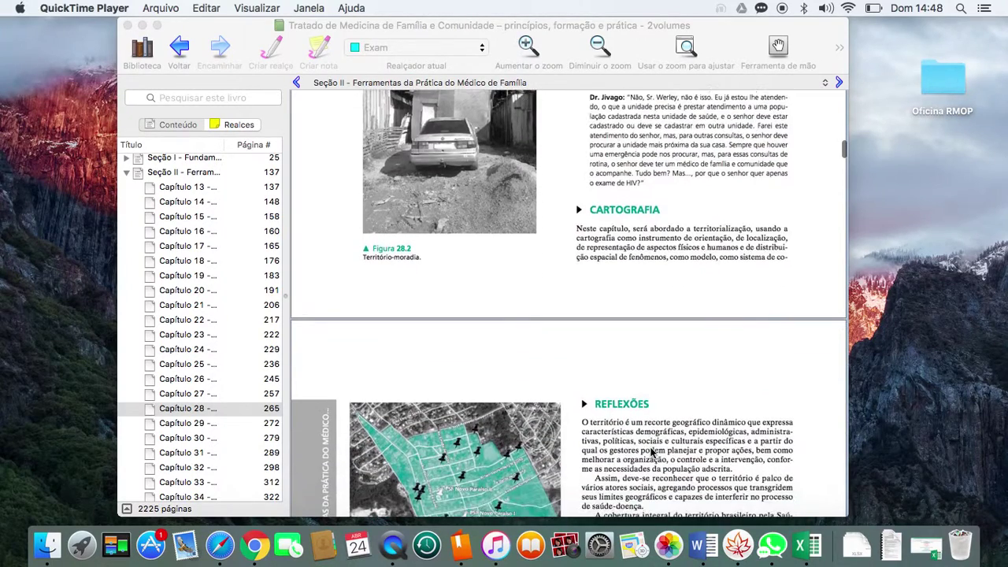
scroll(651, 453, up, 9)
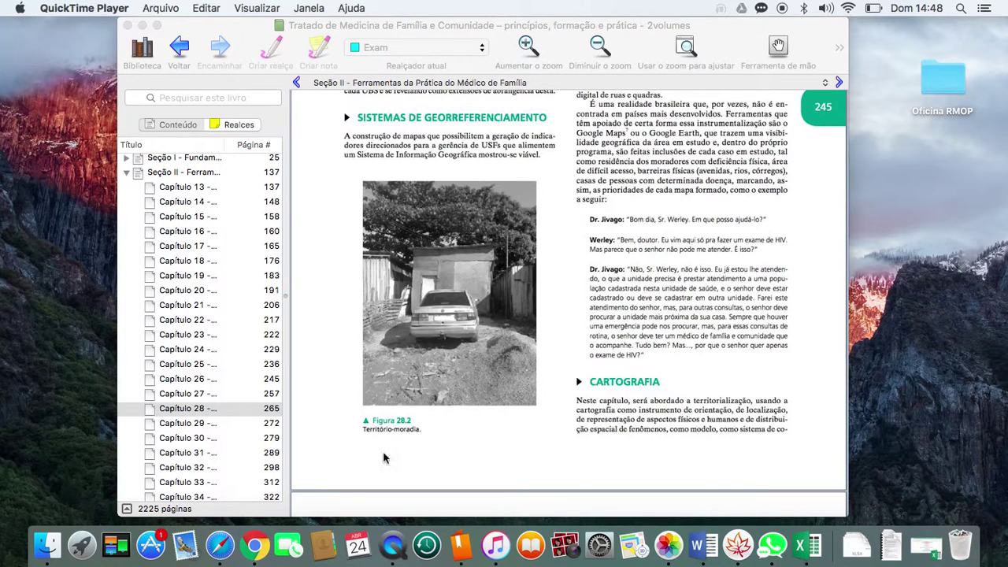
Switch to Chrome, search for "google maps" and open the Google Maps site from the results
click(252, 546)
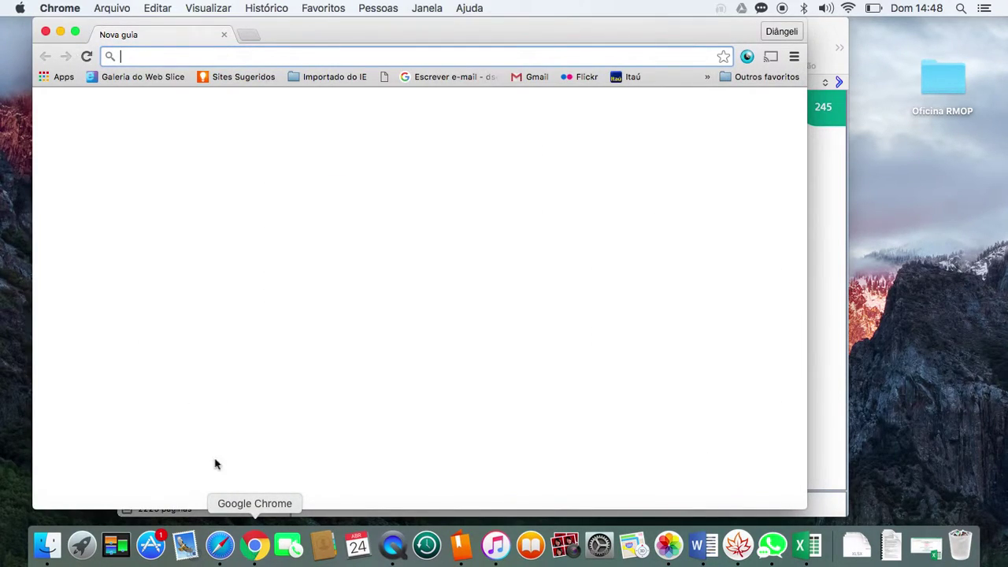
click(235, 295)
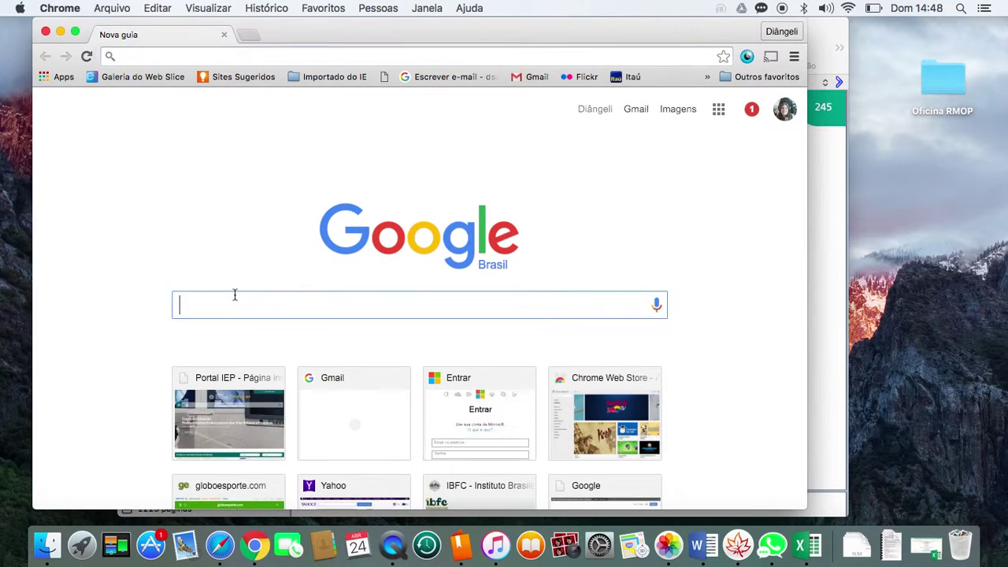
text(google maps)
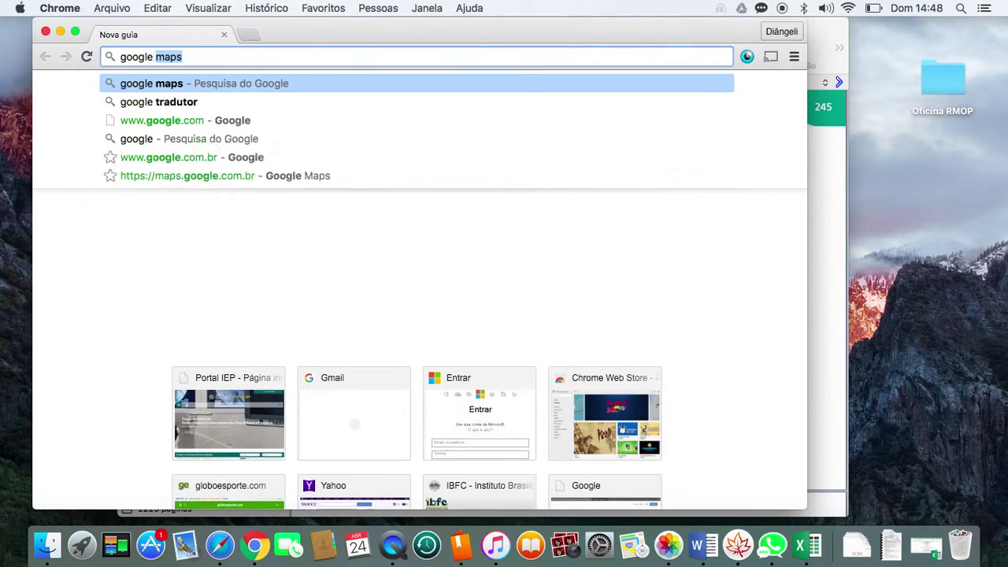
key(Return)
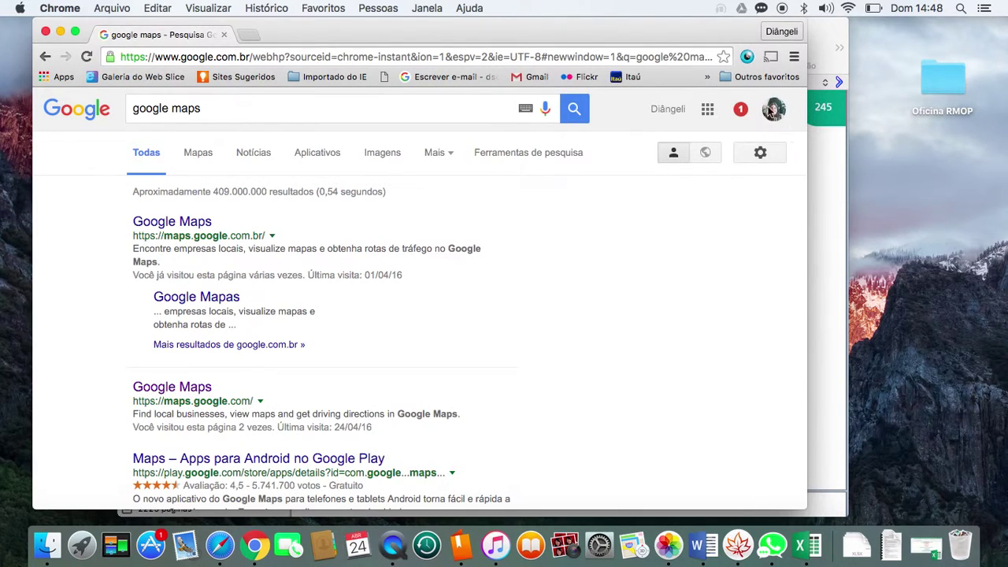
click(202, 393)
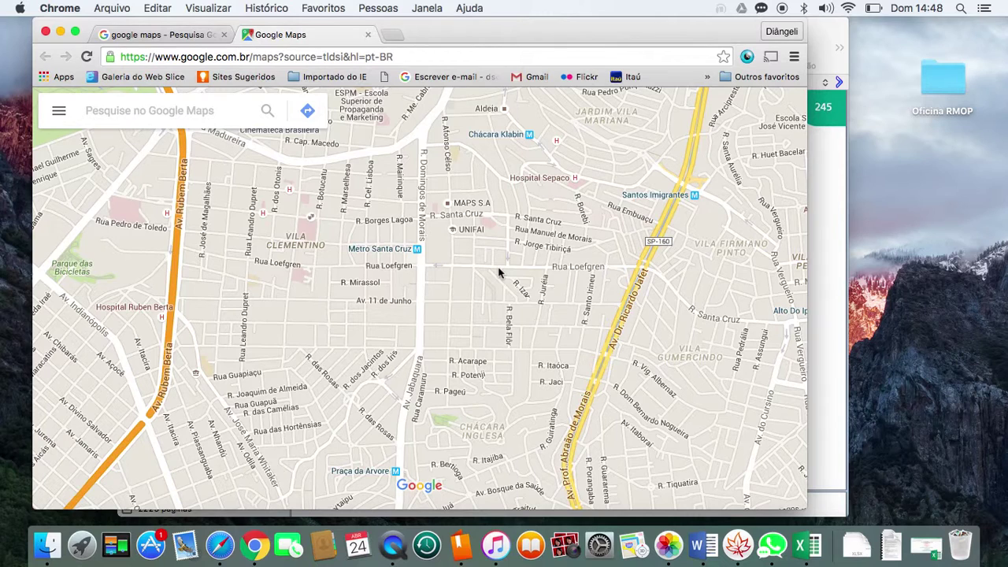
Preview the area around Rua Loefgren in Earth satellite imagery, and return to the standard map view
double_click(599, 238)
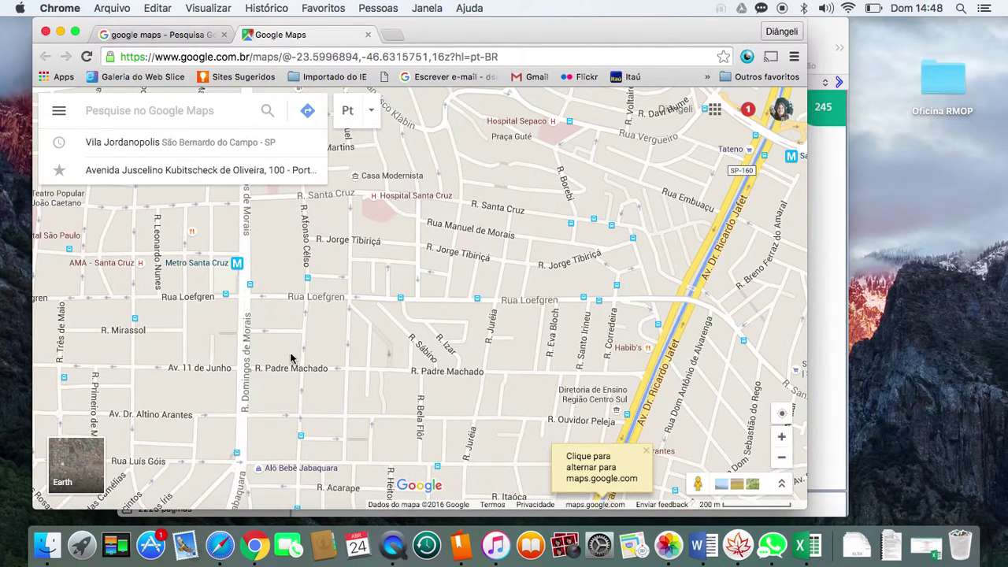
click(95, 457)
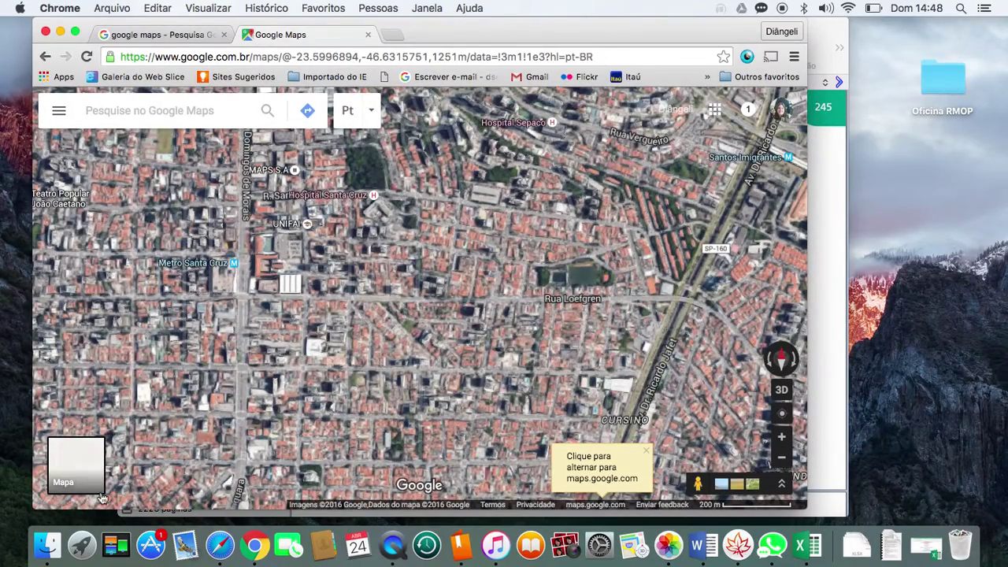
click(87, 459)
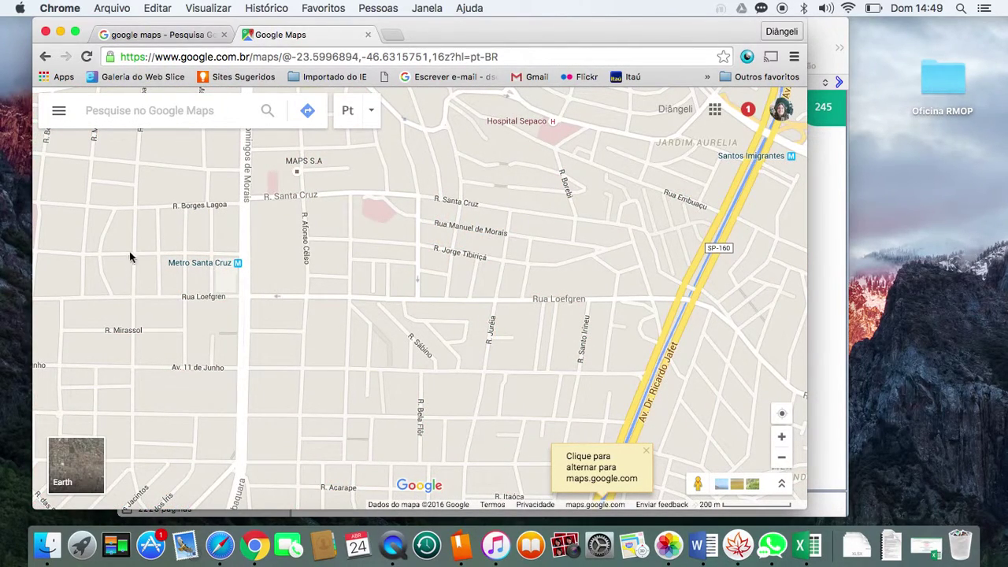
Browse the saved maps in My Maps and open "Território União - 5 equipes - 2015"
click(59, 118)
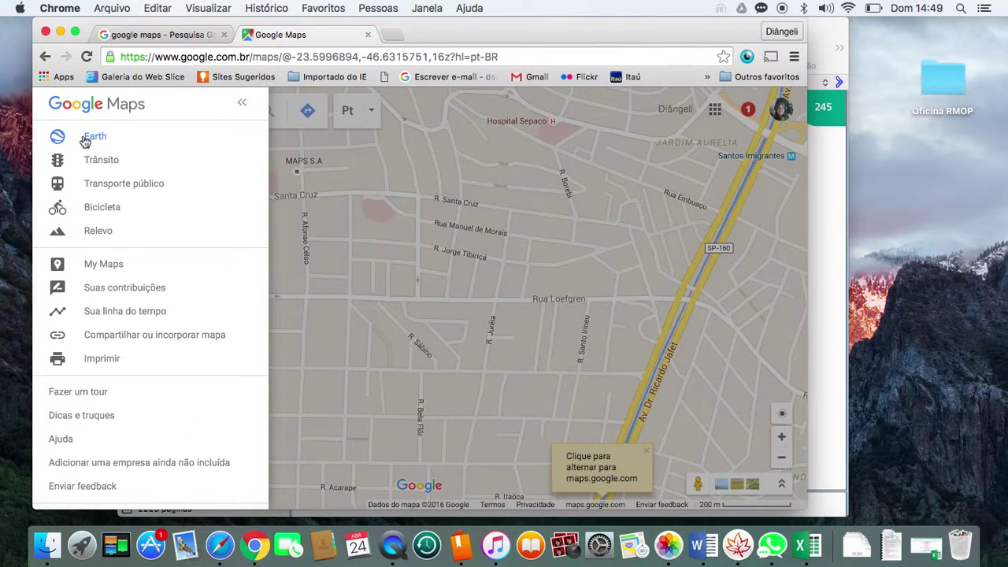
click(117, 266)
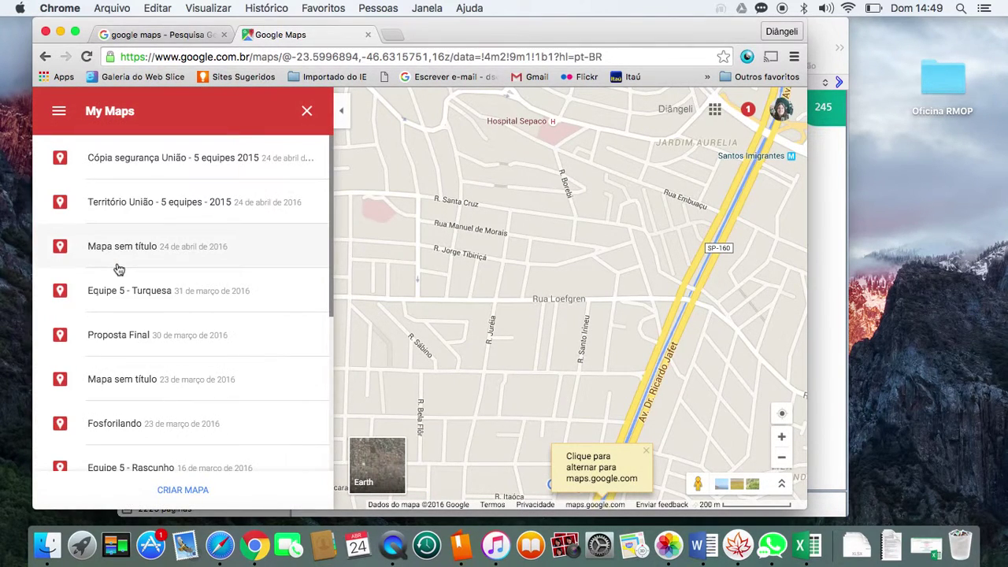
scroll(207, 401, down, 3)
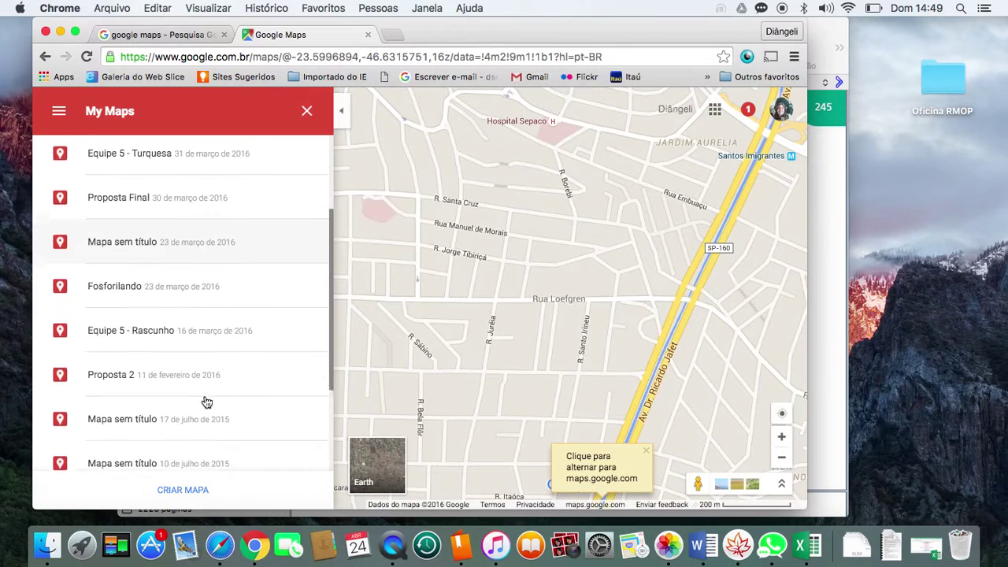
scroll(206, 402, down, 3)
scroll(210, 301, up, 3)
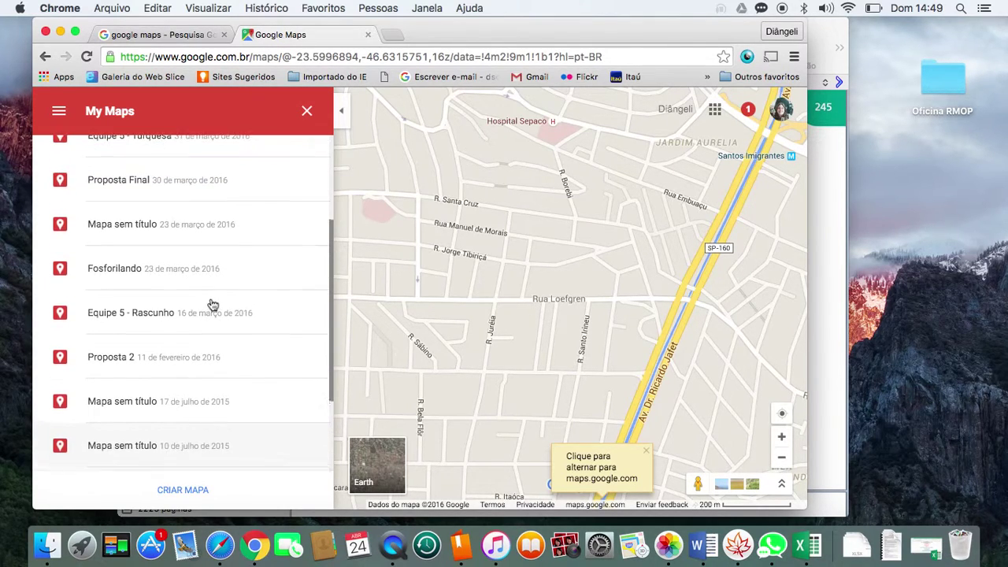
scroll(203, 322, up, 4)
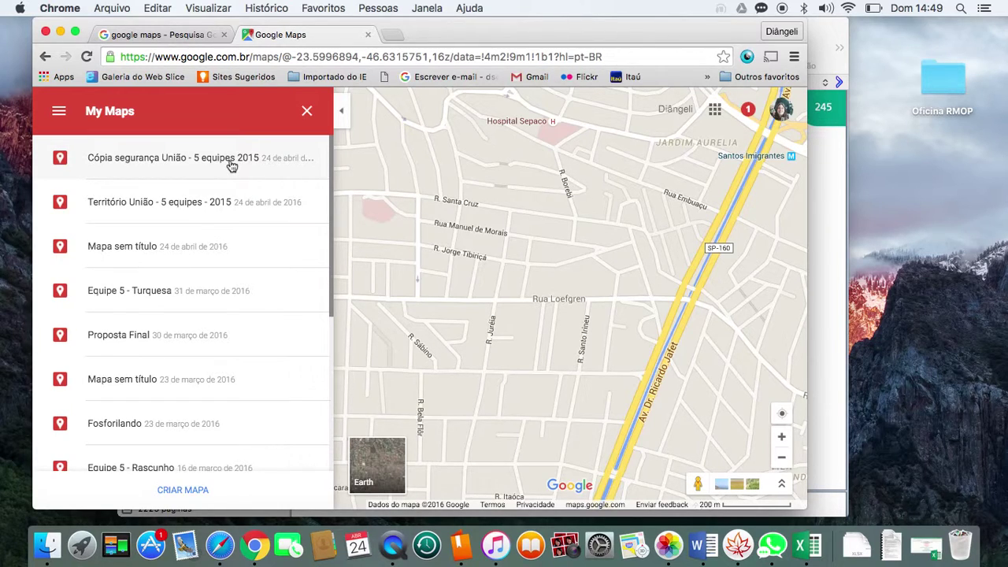
click(244, 202)
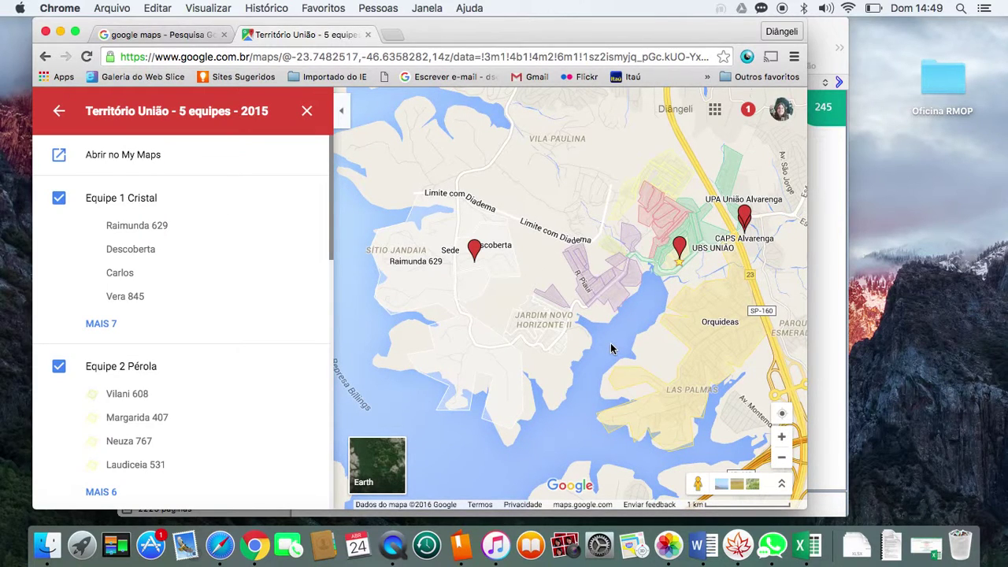
Examine the coloured team areas around UBS União on the map and the list of team layers
drag(666, 330, 600, 353)
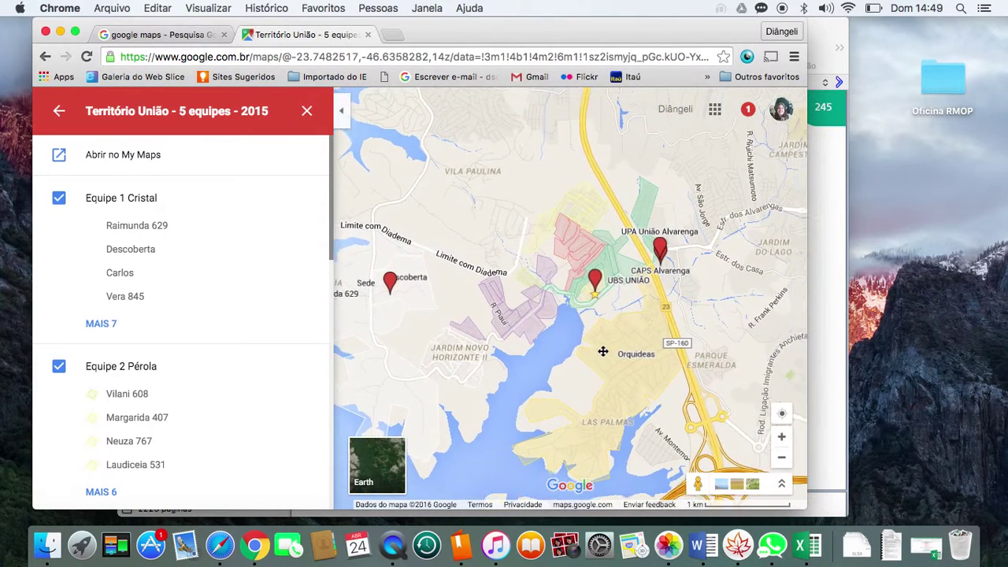
click(781, 438)
click(781, 438)
click(781, 438)
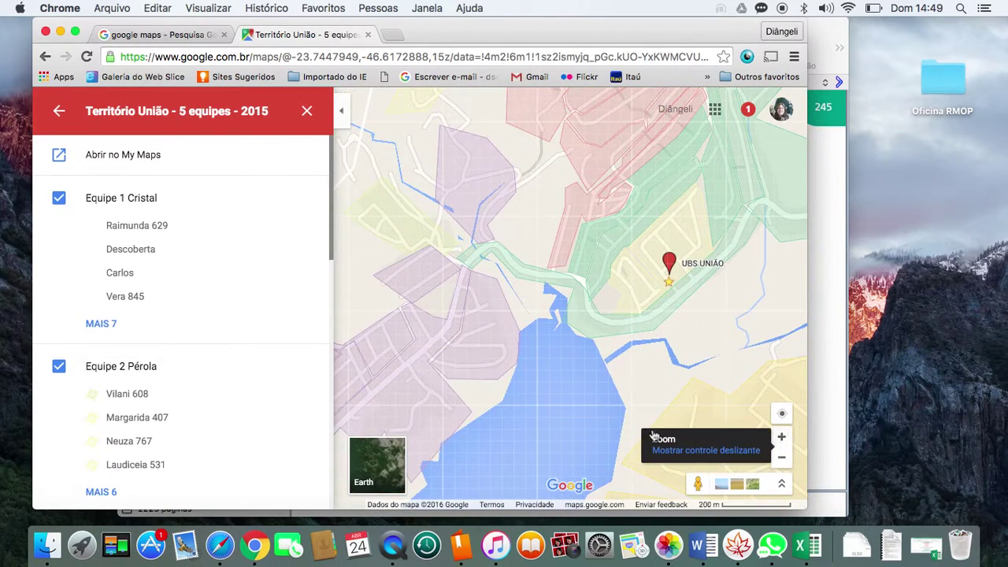
scroll(590, 425, down, 2)
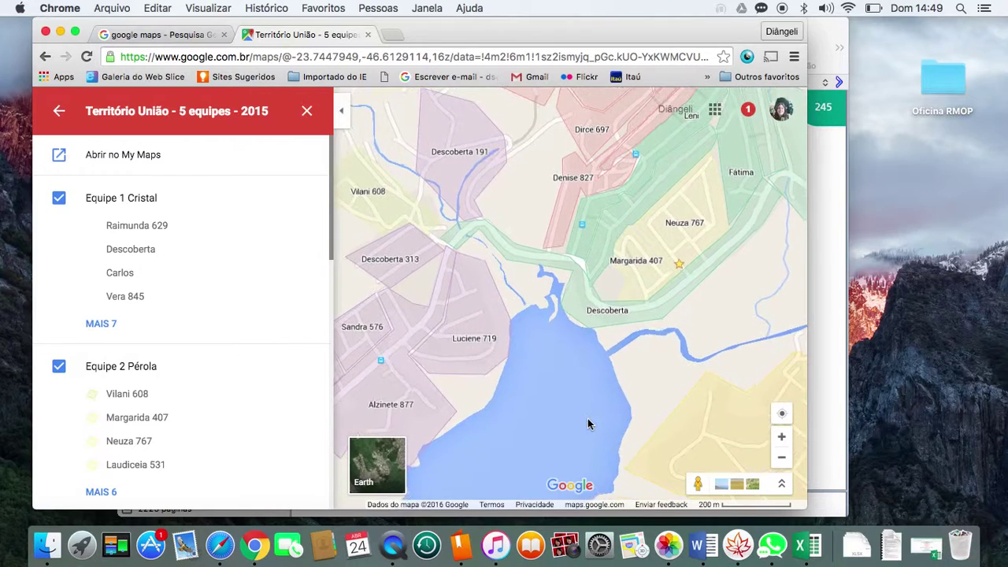
scroll(587, 424, down, 3)
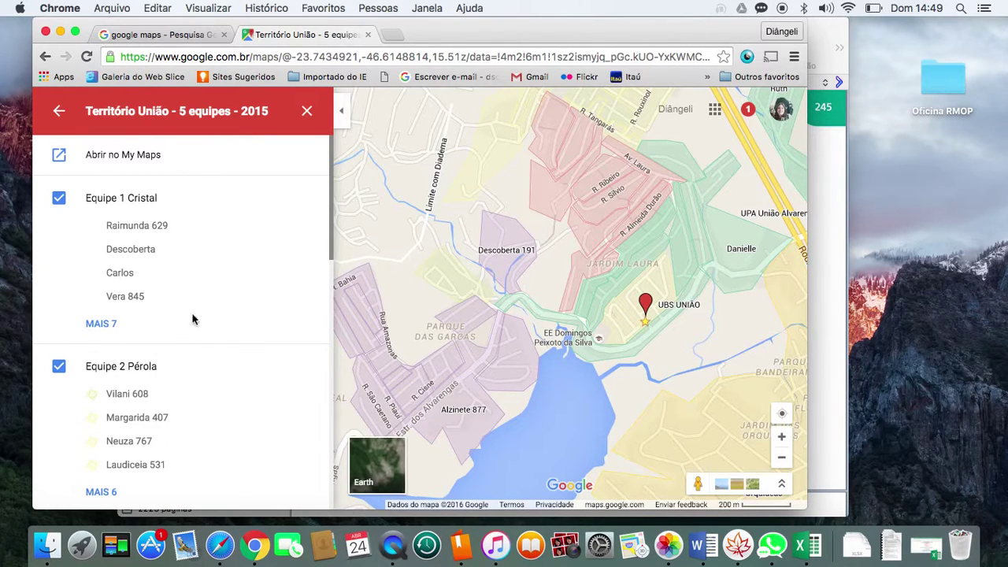
scroll(172, 375, down, 2)
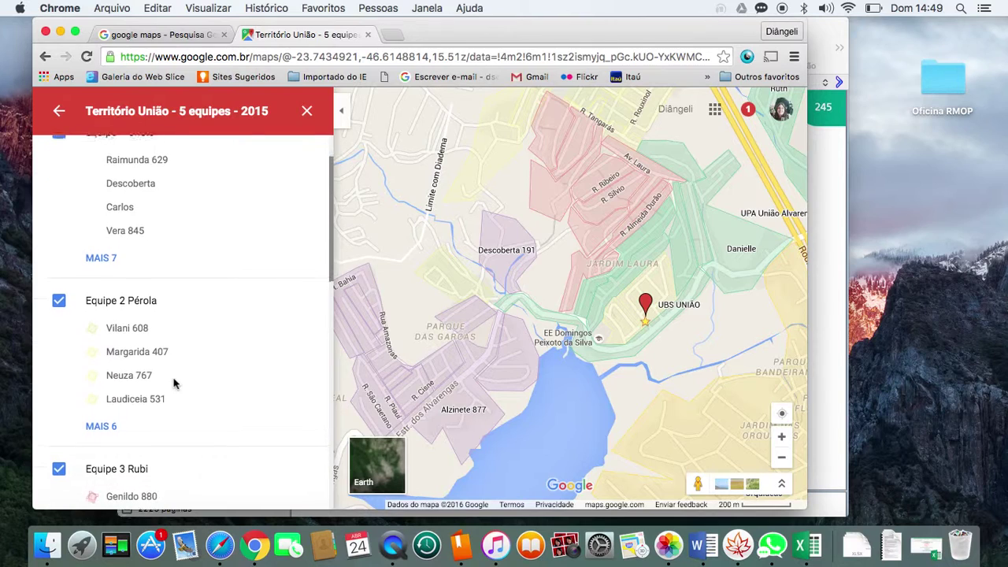
Review the remaining layers of the territory map, from Equipe 2 Pérola through Pontos de referência to UBS Orquideas
scroll(174, 384, down, 6)
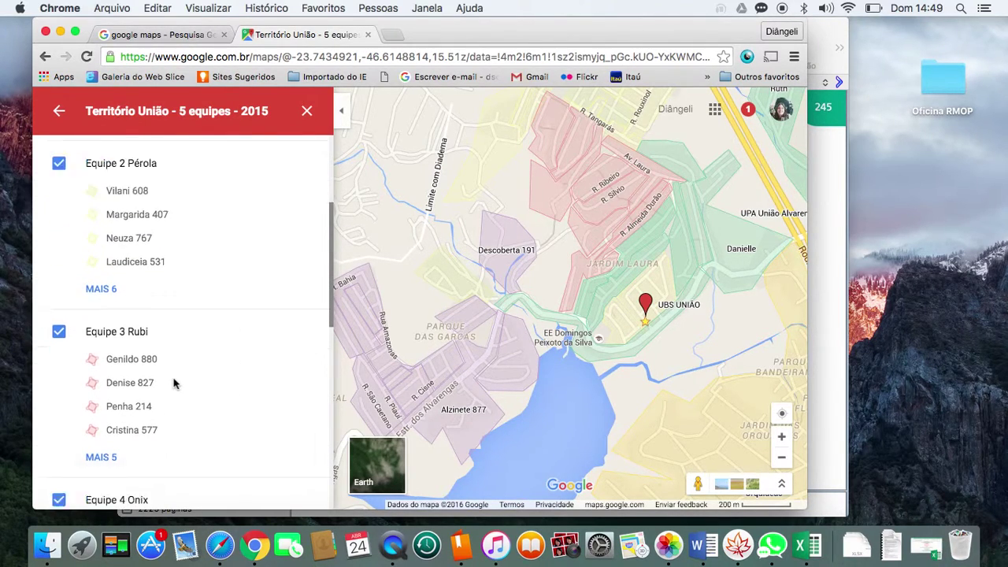
scroll(174, 384, down, 7)
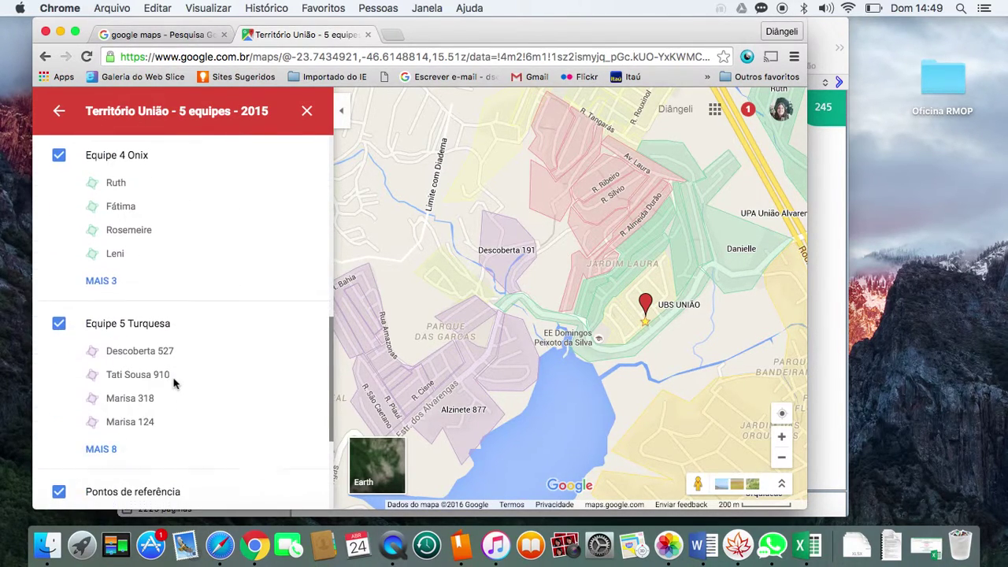
scroll(174, 384, down, 5)
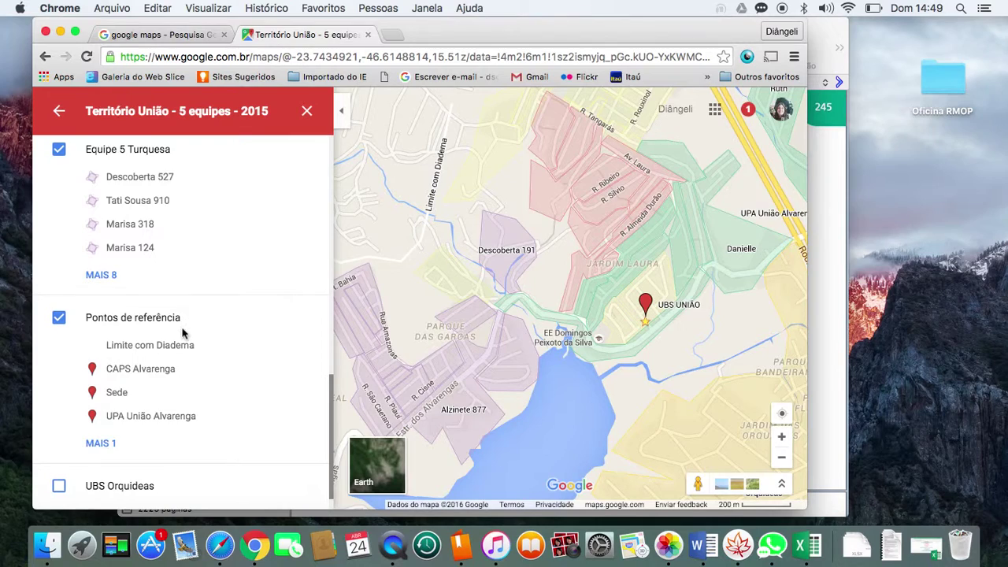
scroll(182, 334, up, 10)
scroll(182, 334, up, 5)
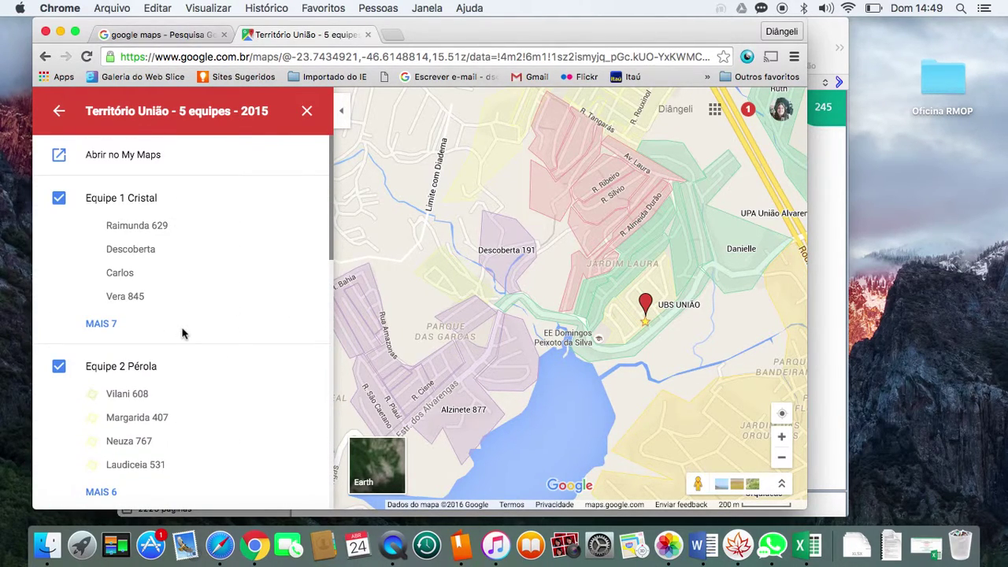
Return to the saved maps, create a new map, and locate Jordanópolis, São Bernardo do Campo, SP on it
click(55, 116)
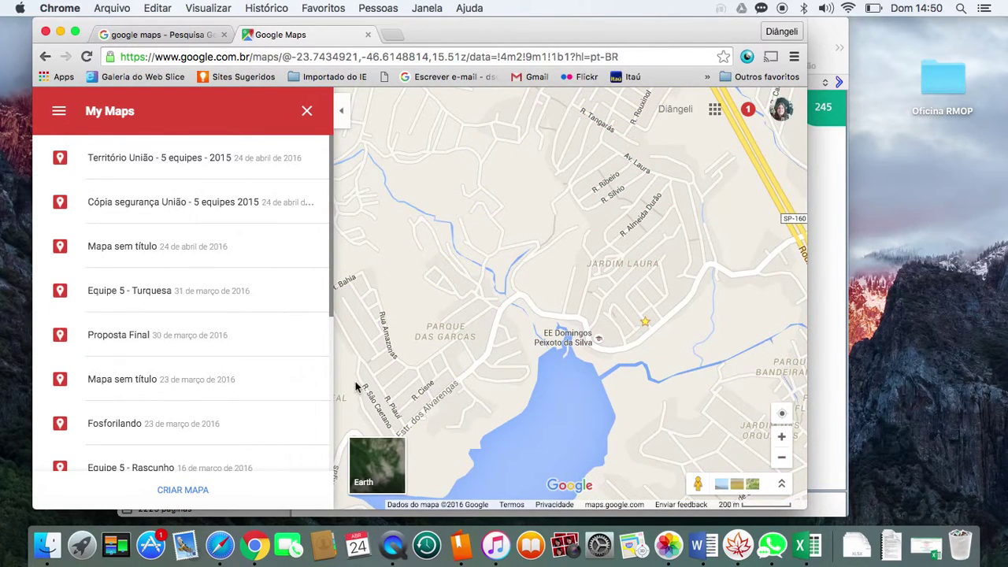
click(183, 490)
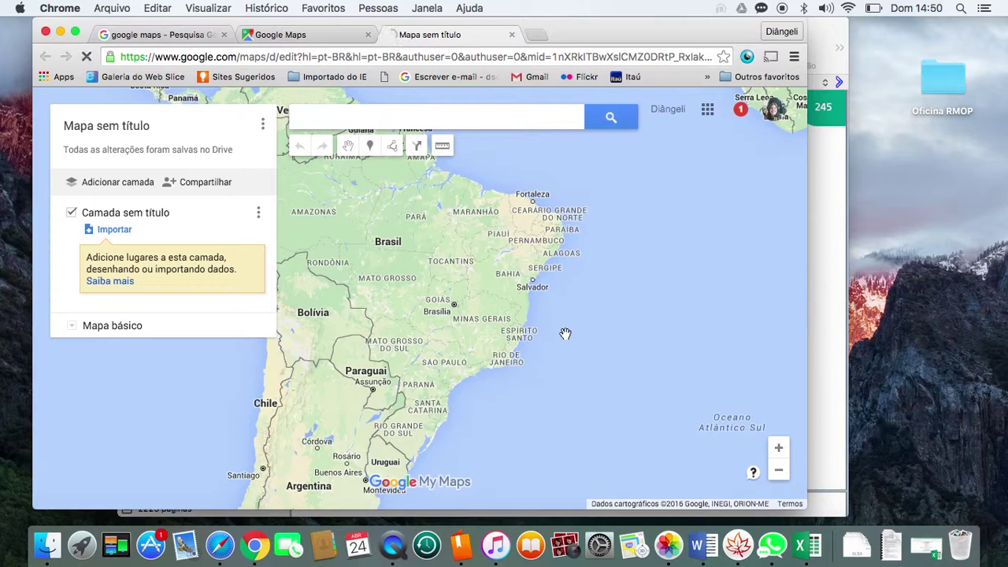
click(319, 119)
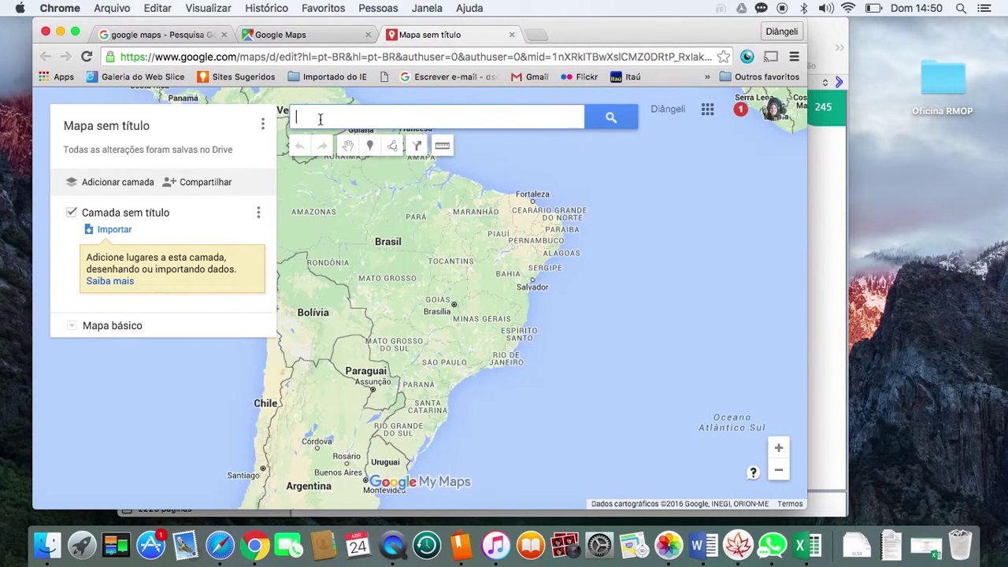
text(Jordanopolis,)
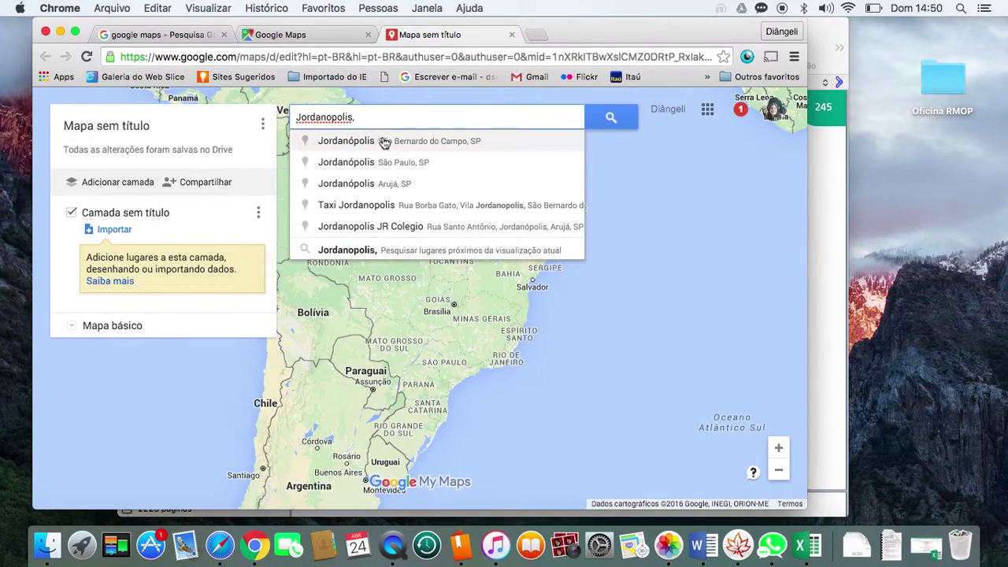
click(384, 143)
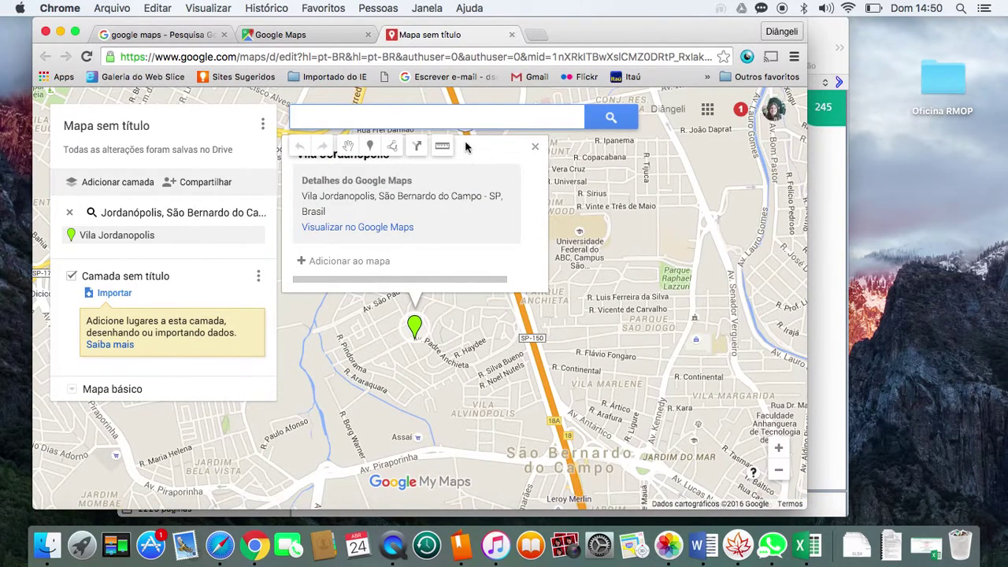
click(534, 146)
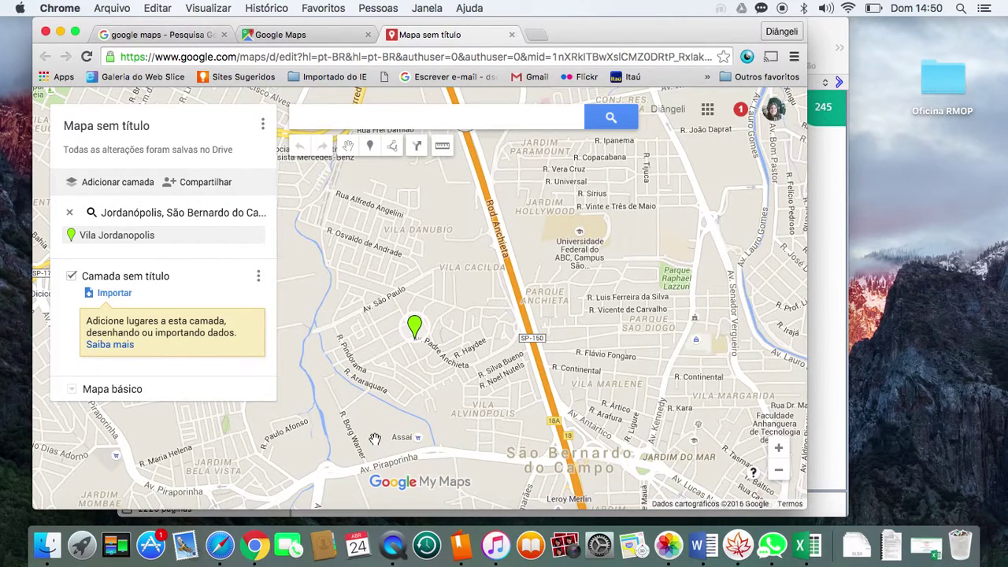
Draw a closed five-point polygon of about 1.23 km² from the Vila Jordanopolis marker along Av. Piraporinha and Rod. Anchieta
drag(375, 439, 496, 432)
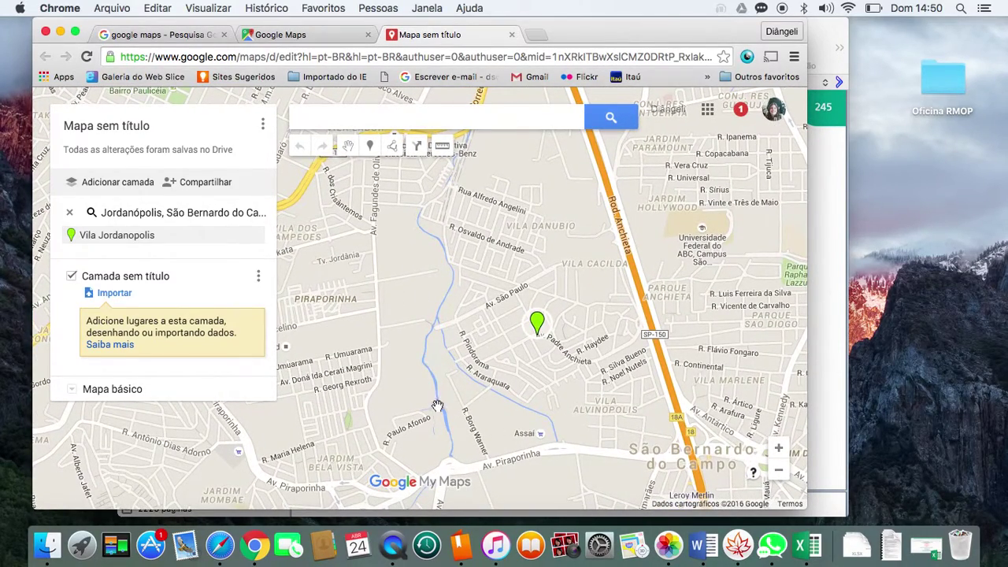
drag(419, 403, 395, 405)
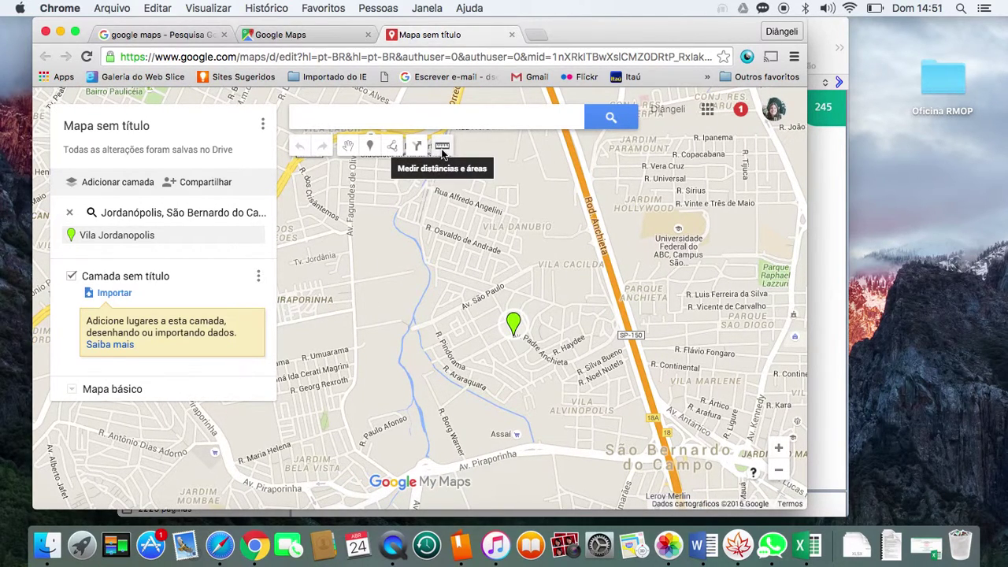
click(393, 148)
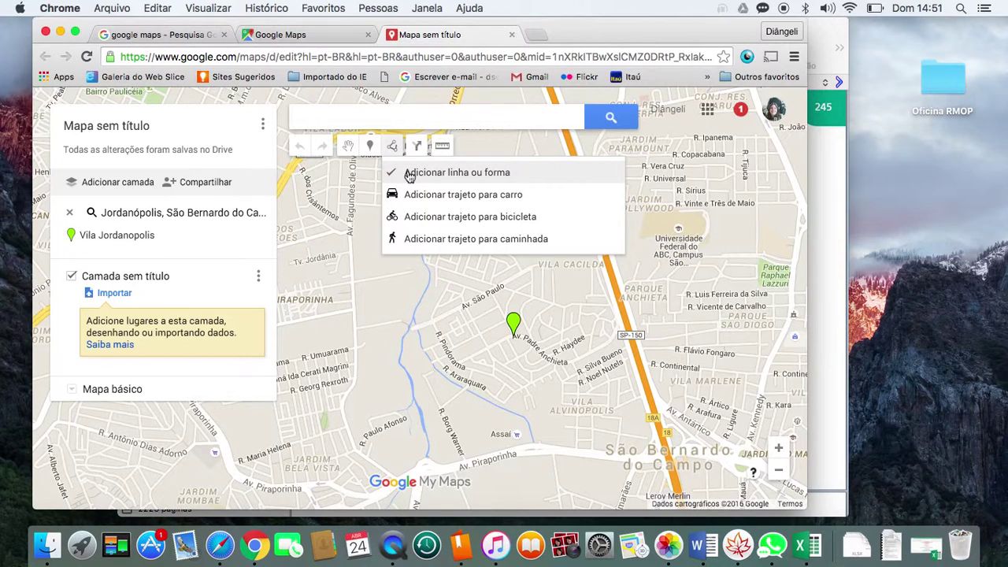
click(409, 173)
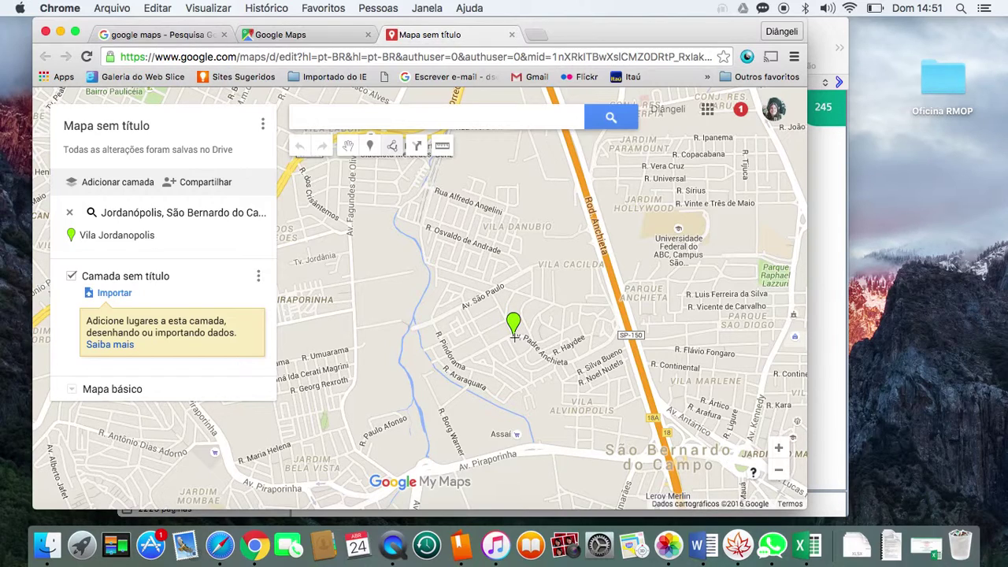
click(514, 337)
click(525, 447)
click(658, 435)
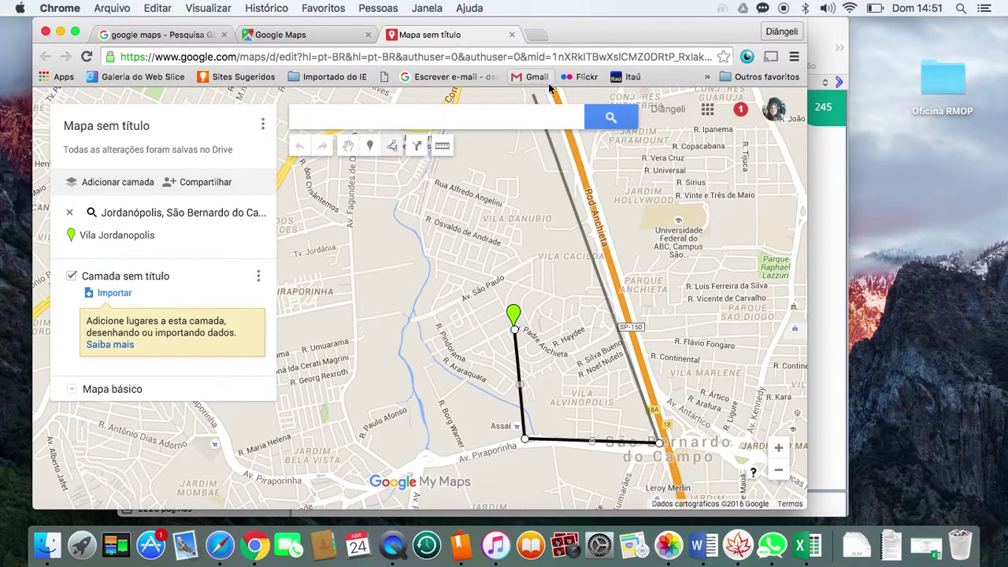
click(558, 135)
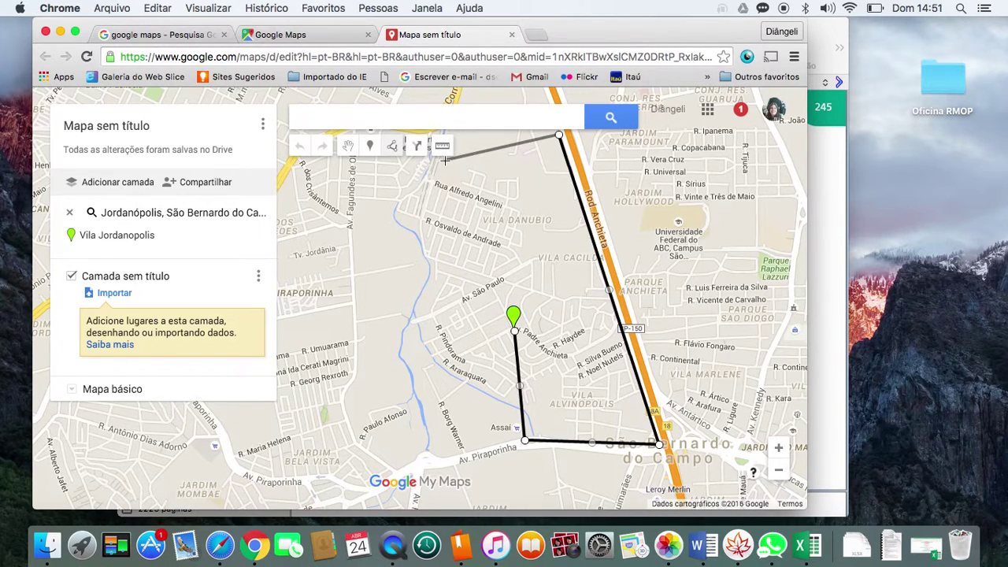
click(442, 162)
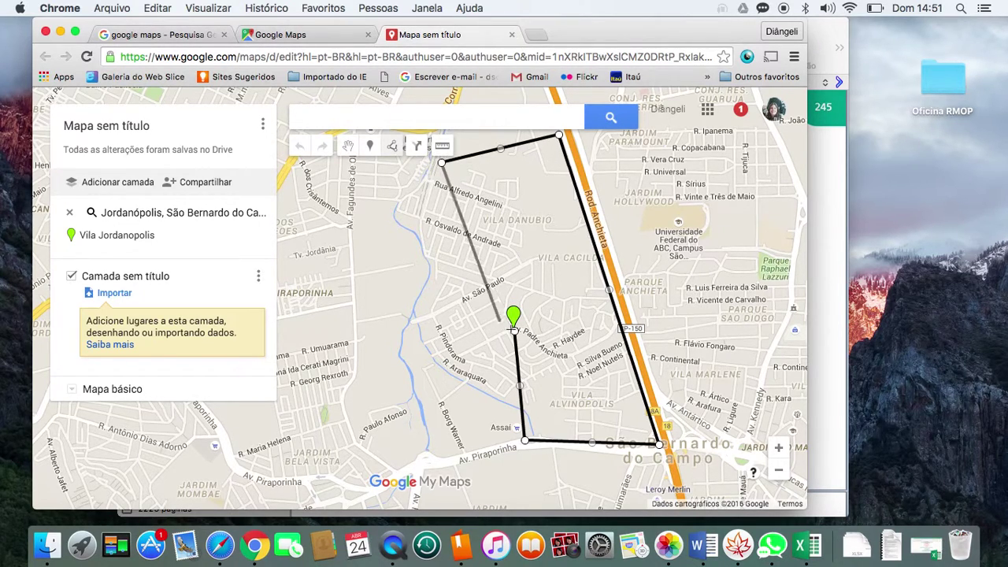
click(514, 332)
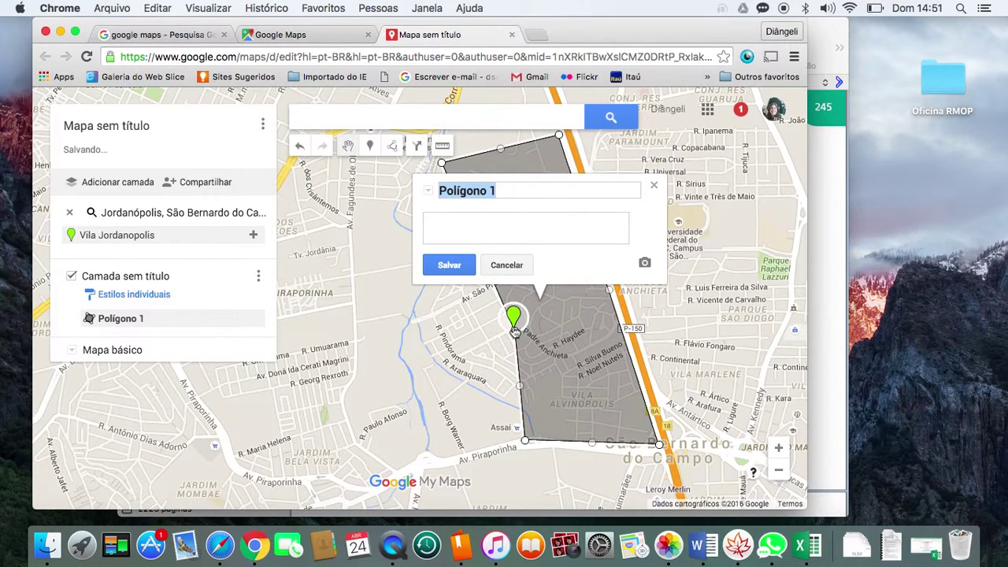
Name the new polygon "Equipe Querubim", save it, and close its details
text(Equipe Querubim)
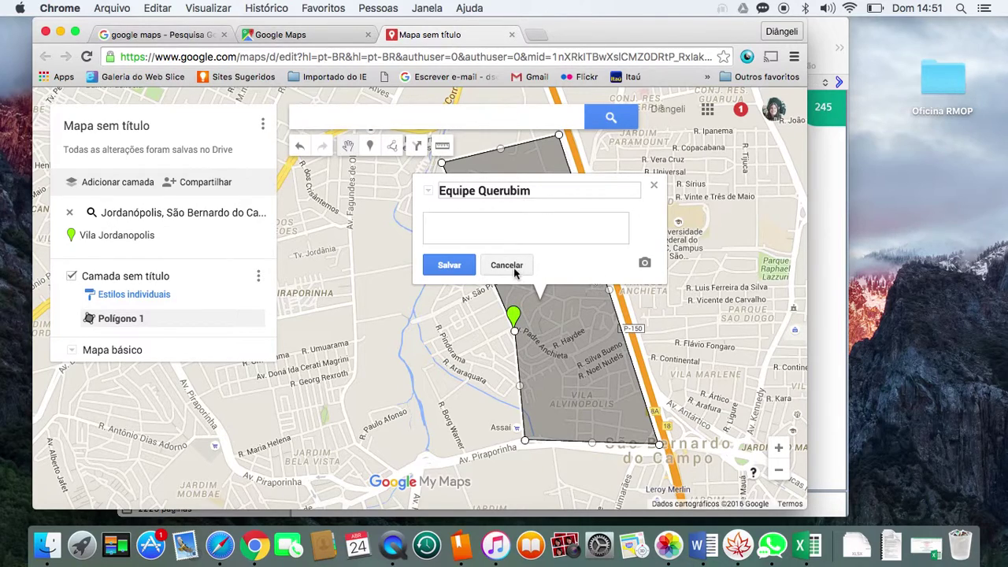
click(469, 269)
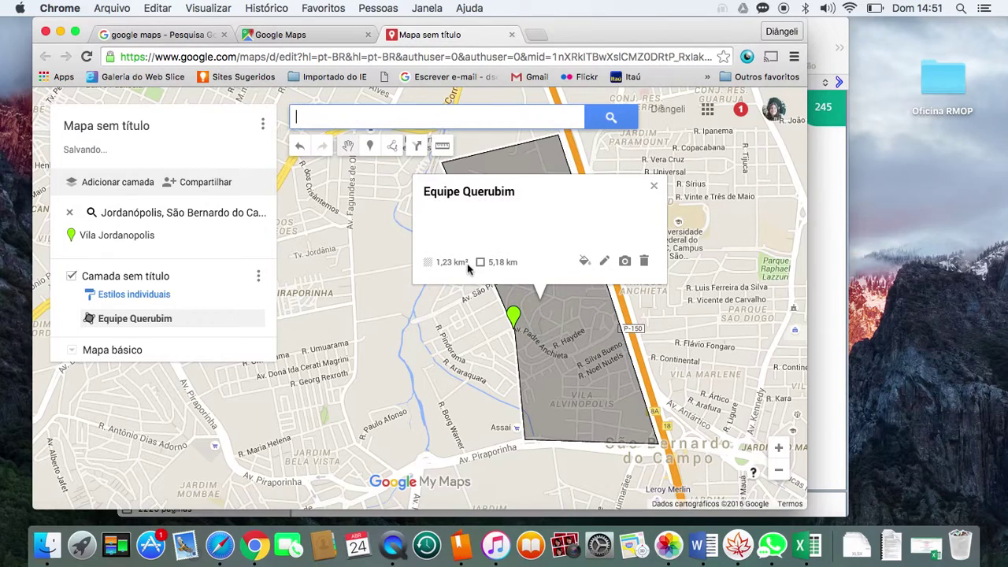
click(654, 186)
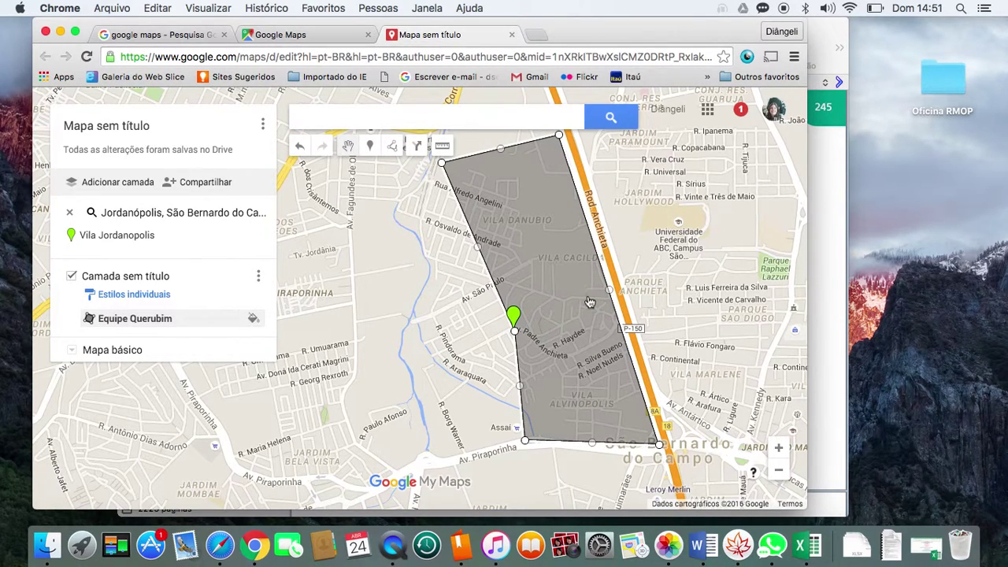
Rename the untitled layer to "Equipes Jordanopolis"
click(151, 278)
drag(421, 297, 212, 296)
key(BackSpace)
text(AR)
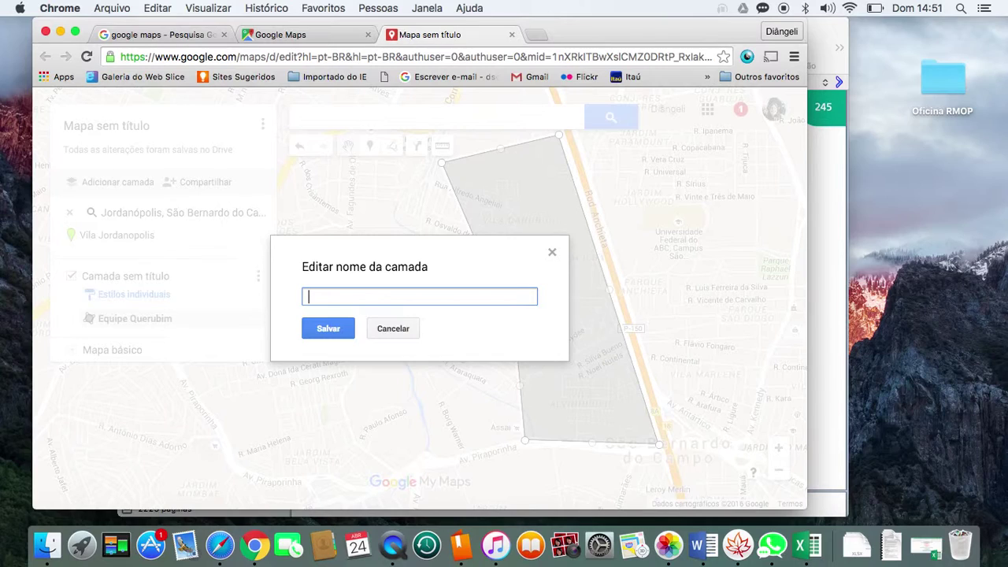
key(BackSpace)
key(BackSpace)
text(Equipe)
key(BackSpace)
key(BackSpace)
text(pes Jordanopolis)
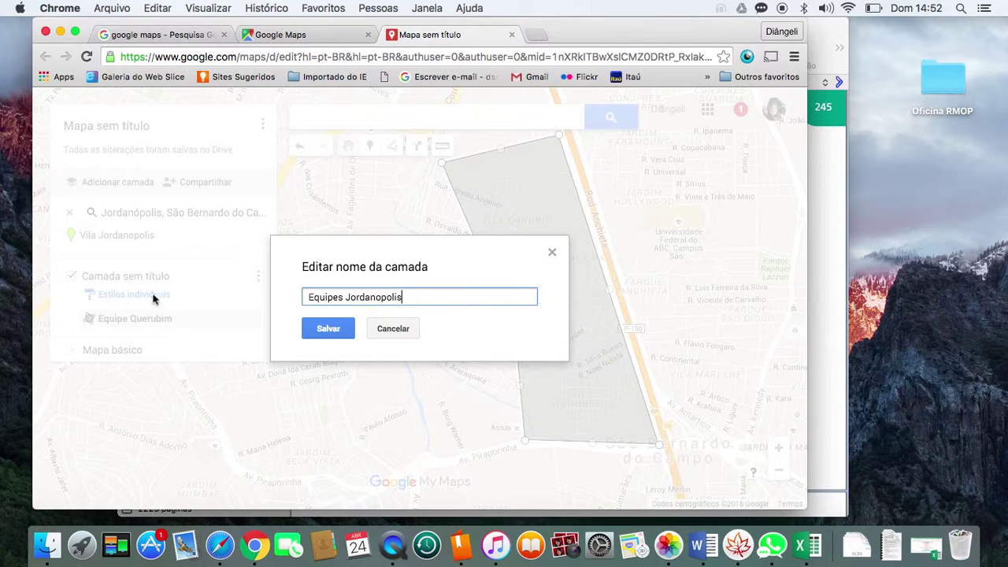
click(316, 334)
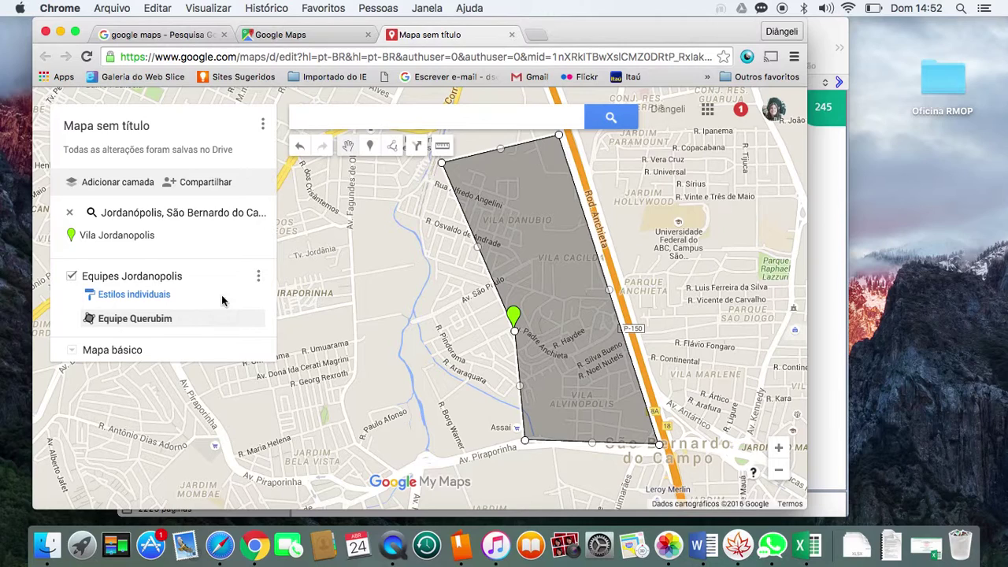
Draw a second closed polygon of about 1.40 km² directly west of Equipe Querubim, sharing that polygon's western boundary
click(392, 148)
click(408, 174)
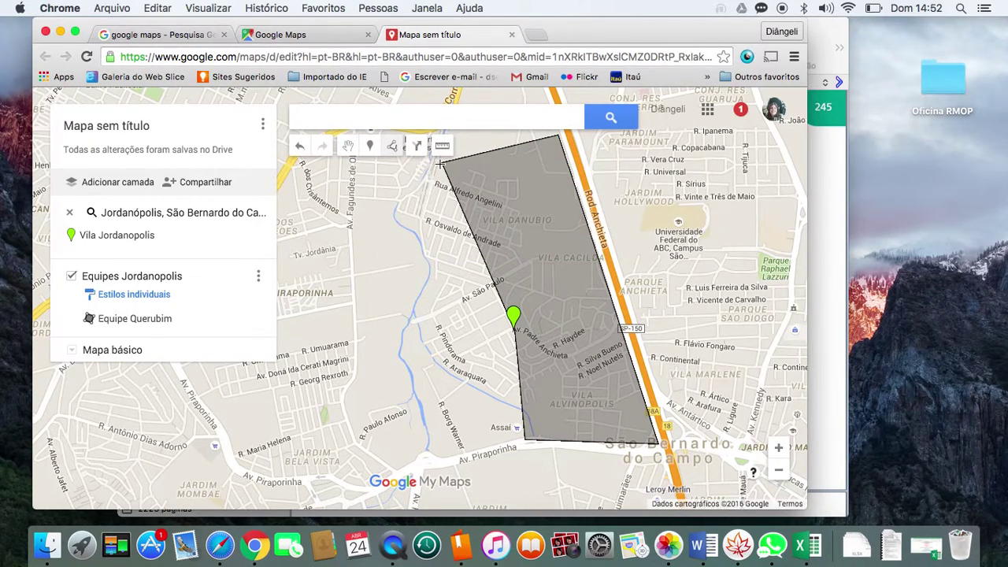
click(442, 163)
click(349, 225)
click(350, 438)
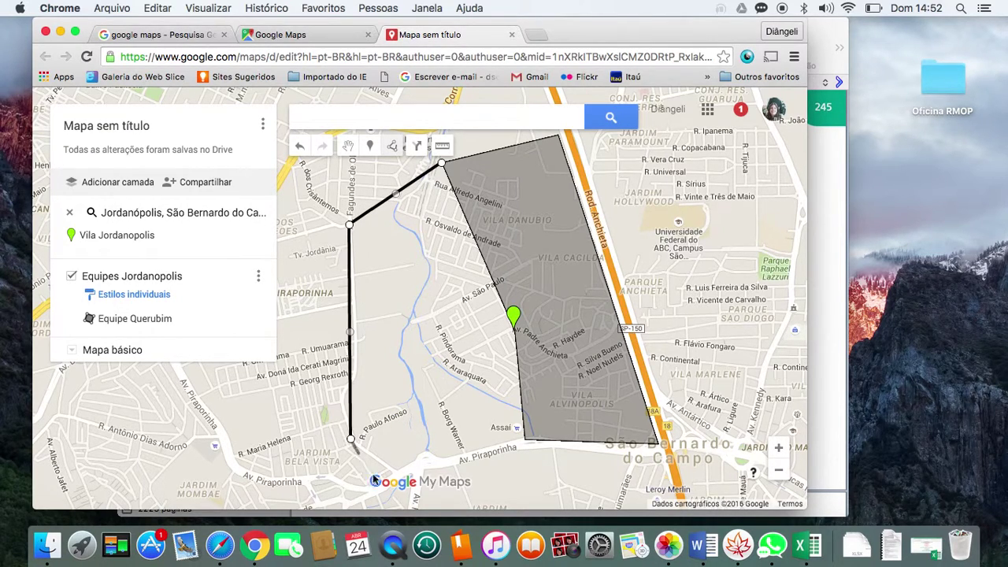
click(392, 471)
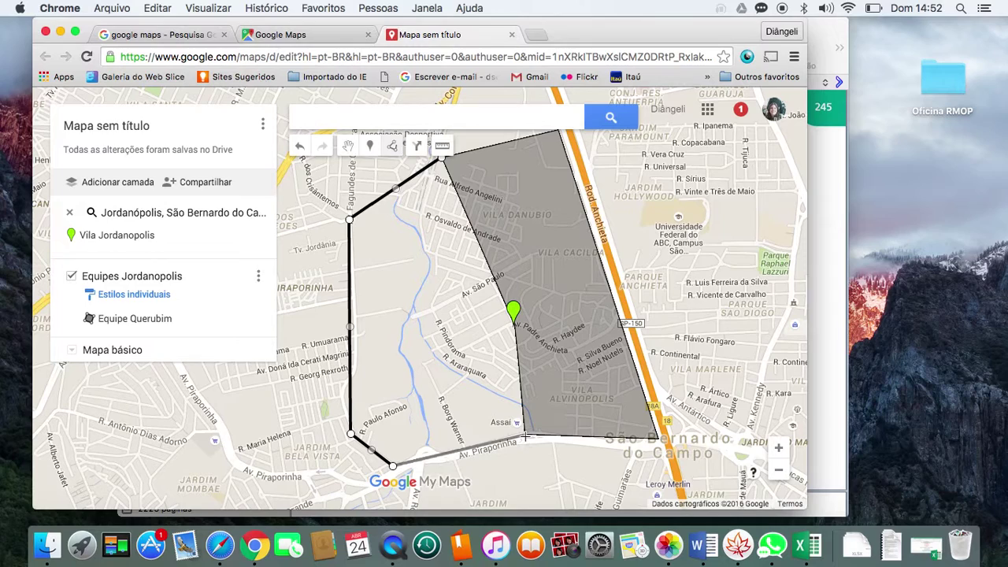
click(525, 434)
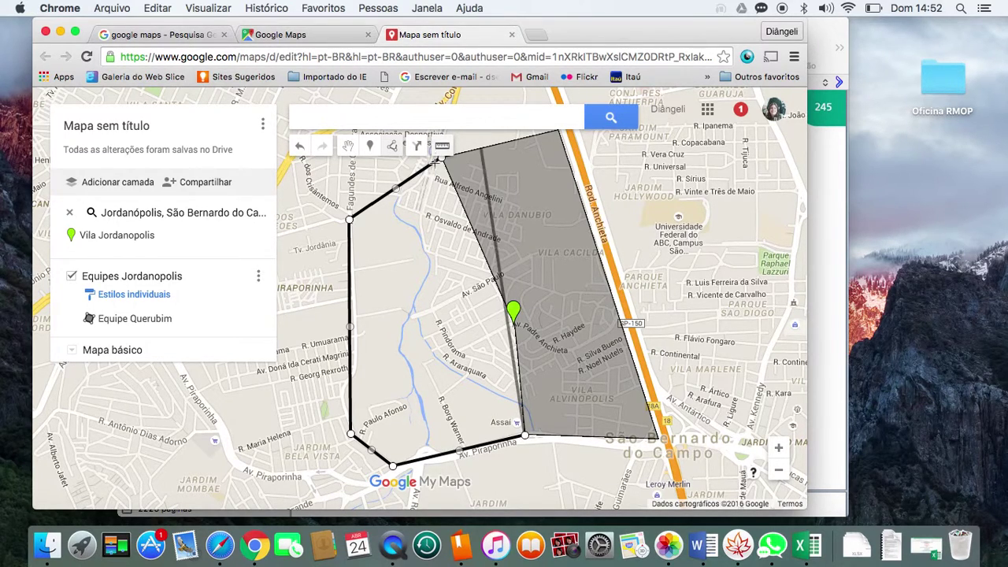
click(513, 325)
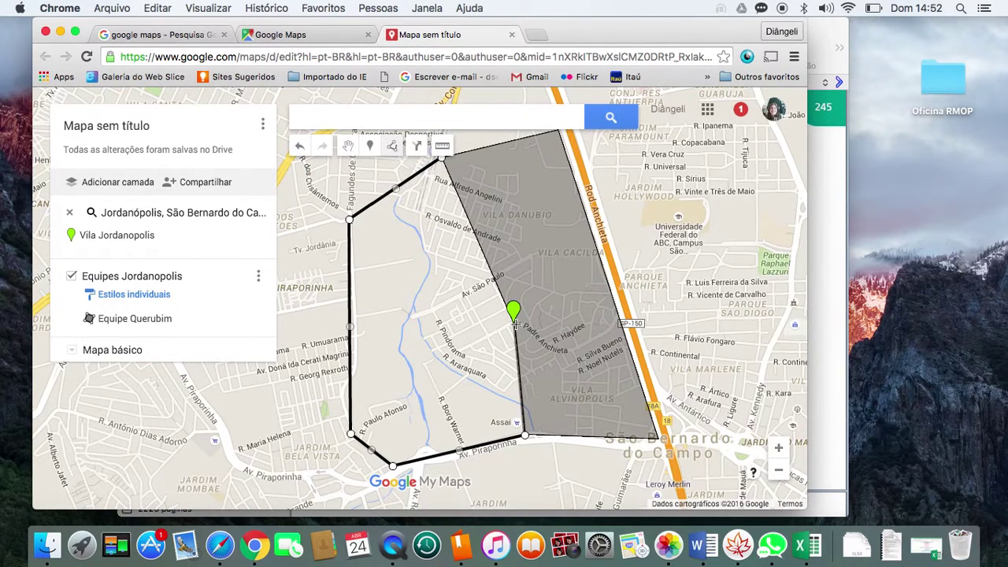
click(443, 158)
Save the second polygon under the name "Equipe Arcanjo" and colour it turquoise
key(BackSpace)
text(Equipe Arcanjo)
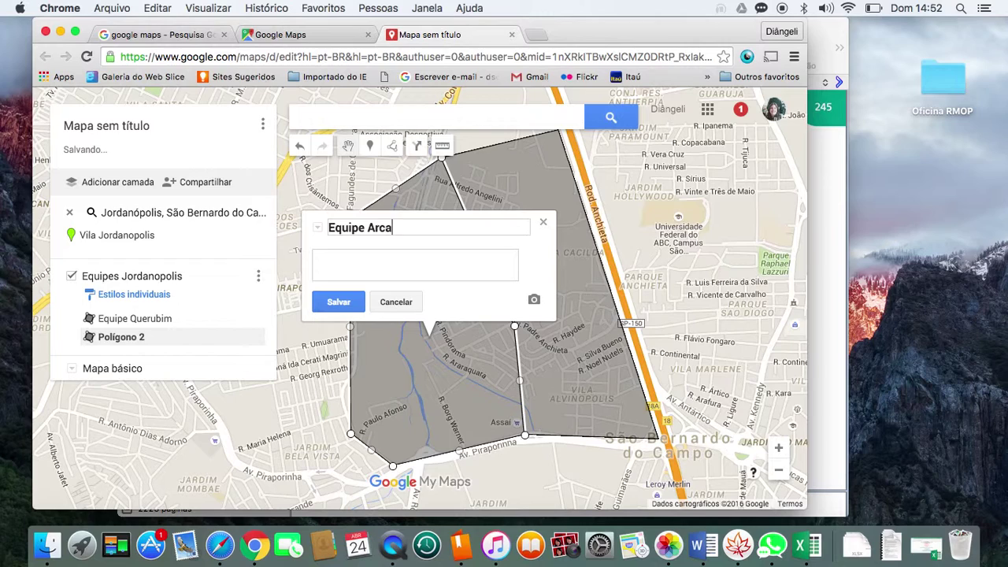
click(352, 298)
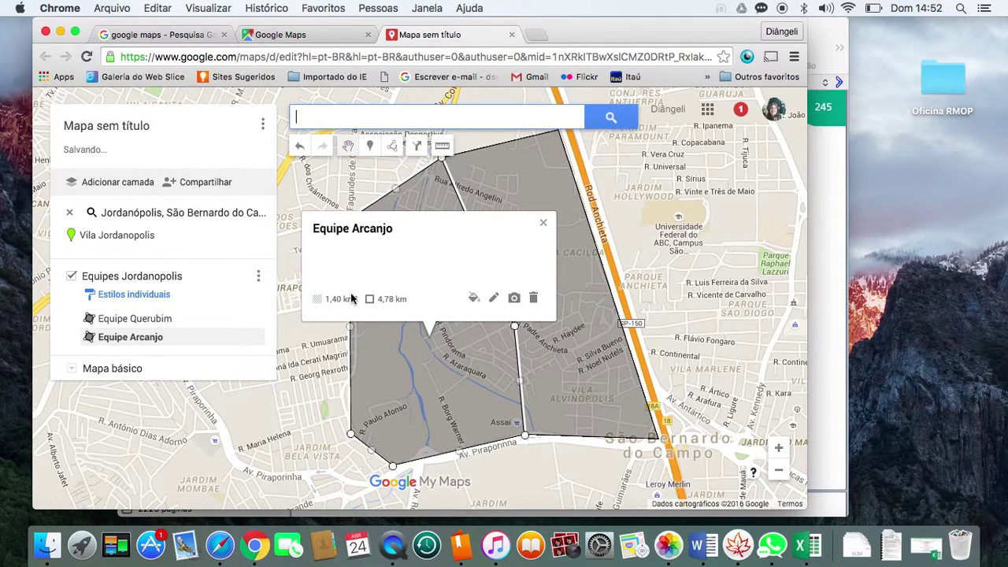
click(473, 297)
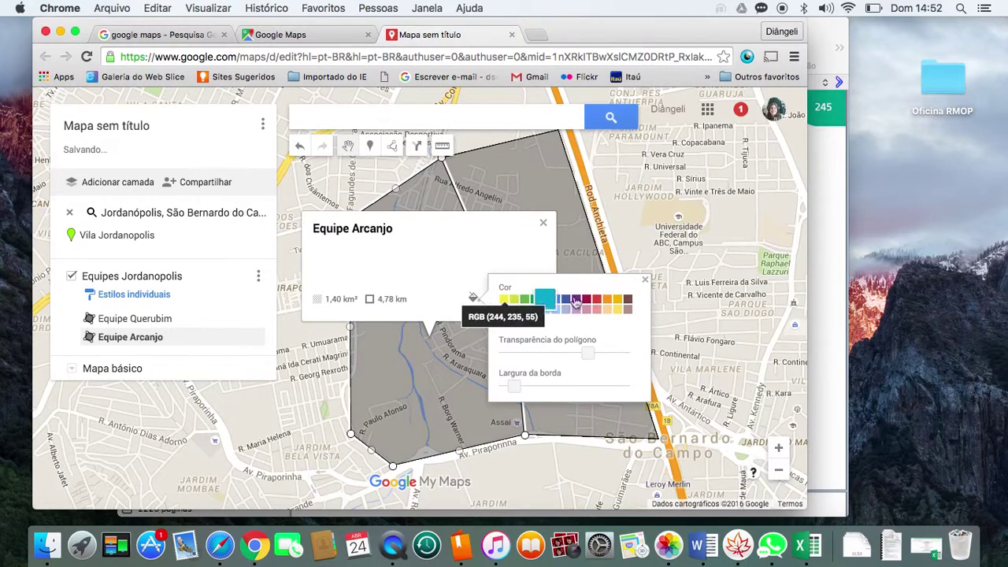
click(543, 302)
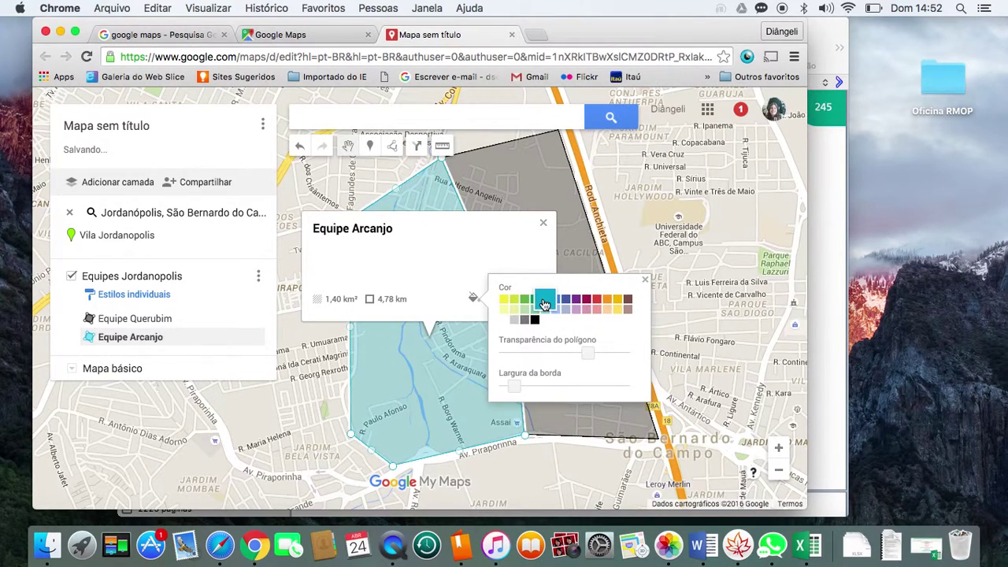
Recolour the Equipe Querubim polygon red, RGB (219, 68, 54), and close its details
click(553, 212)
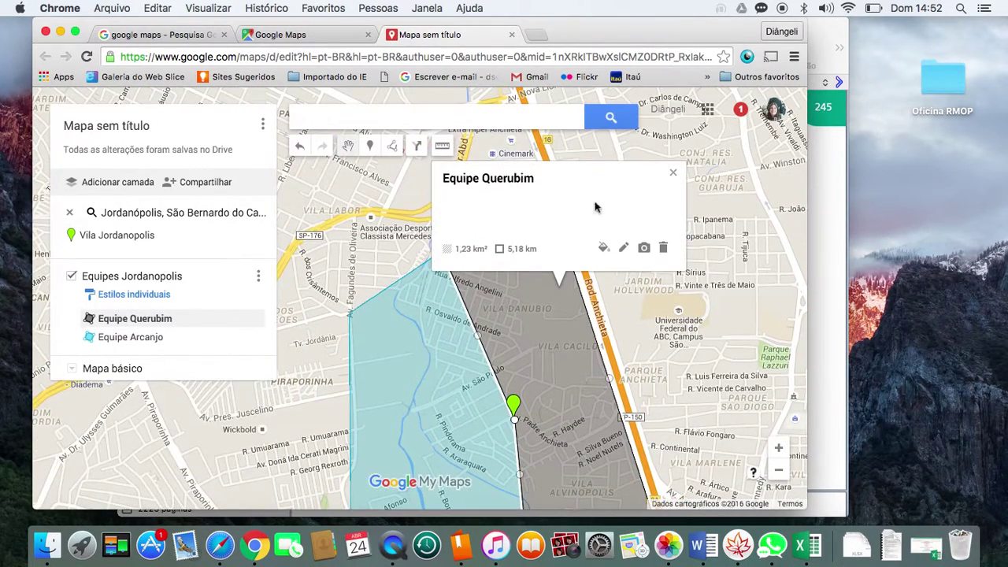
click(604, 249)
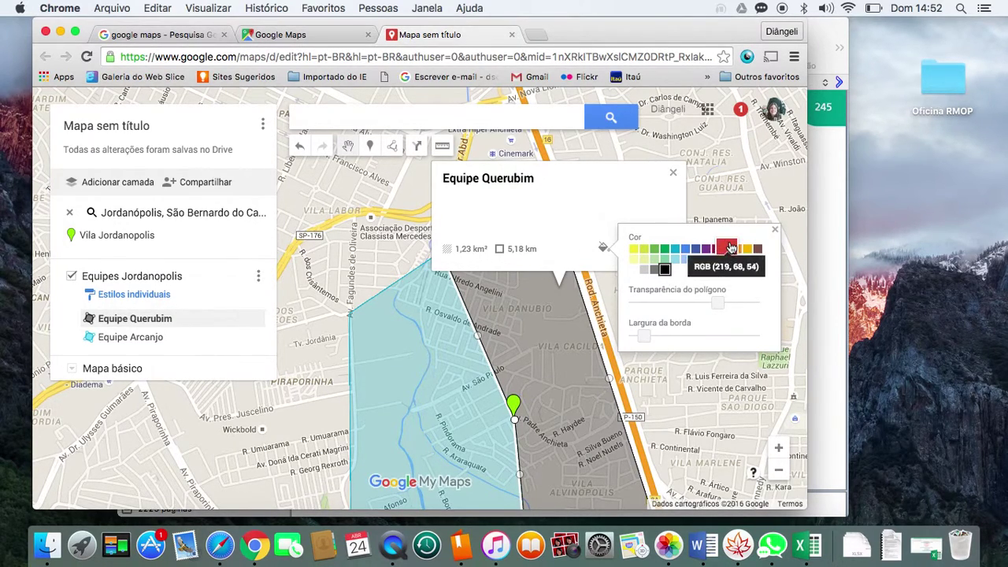
click(726, 249)
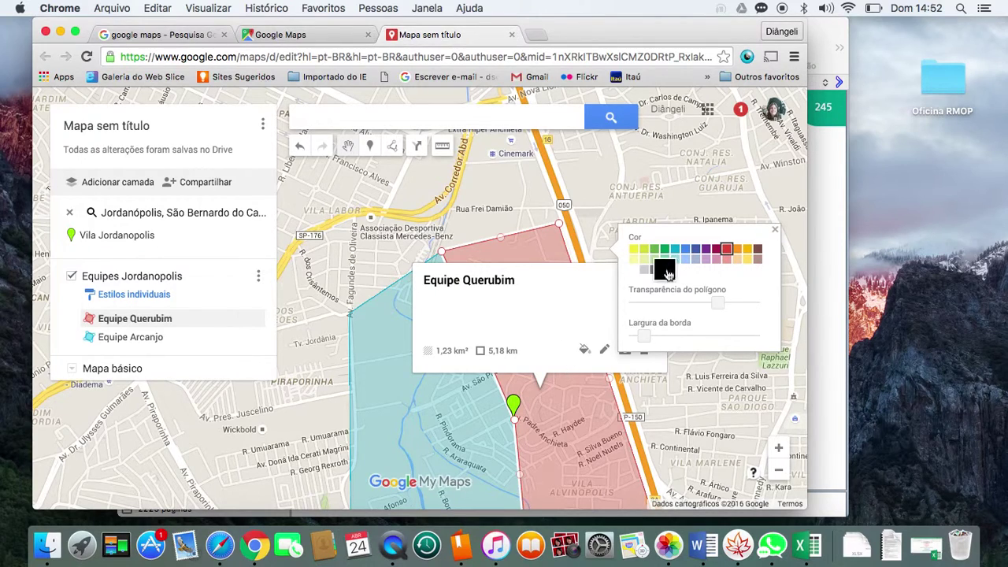
click(775, 229)
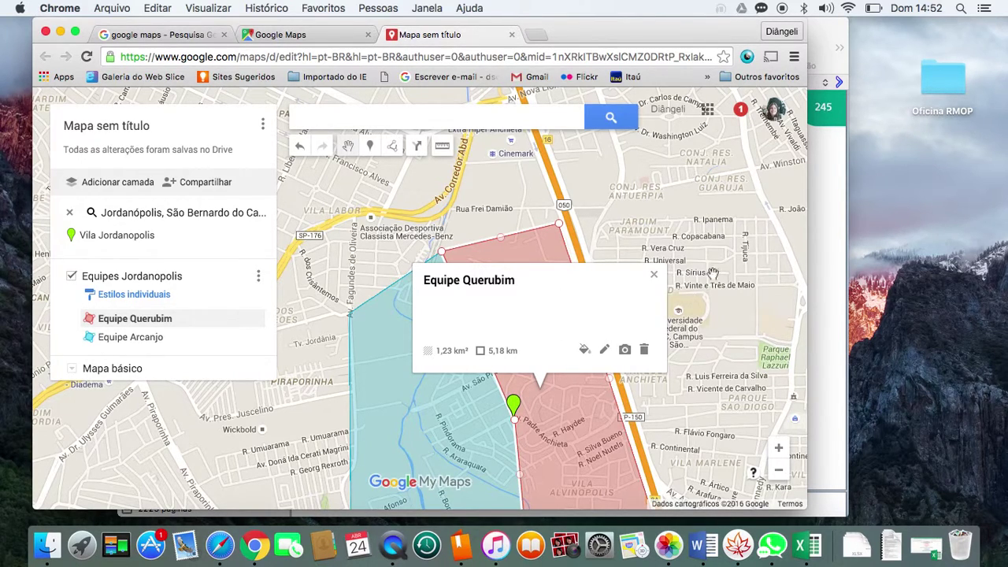
click(653, 275)
Draw a narrow closed polygon of about 8.04 ha along Av. Piraporinha, below both team territories, and save it under its default name
drag(725, 382, 725, 276)
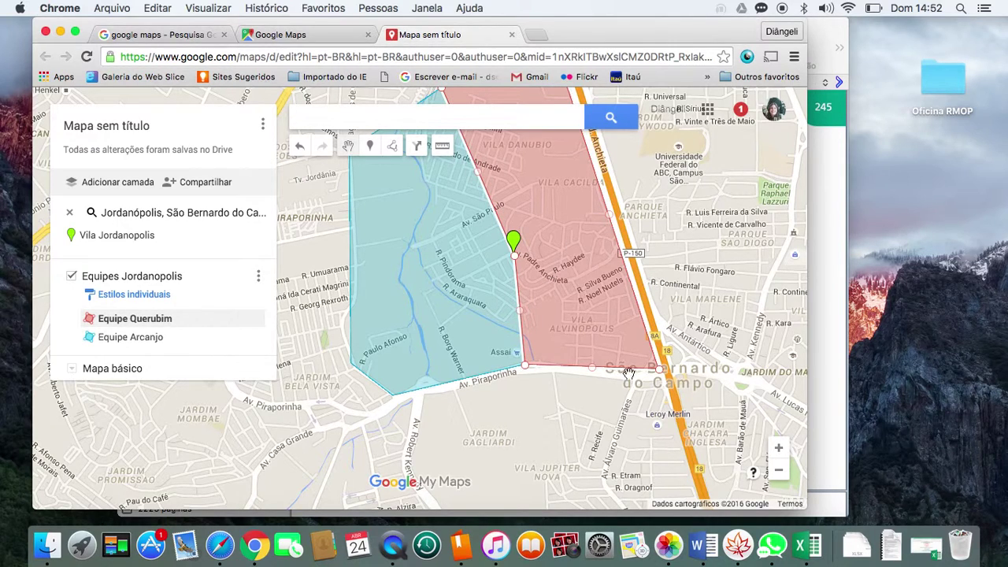
drag(587, 411, 586, 466)
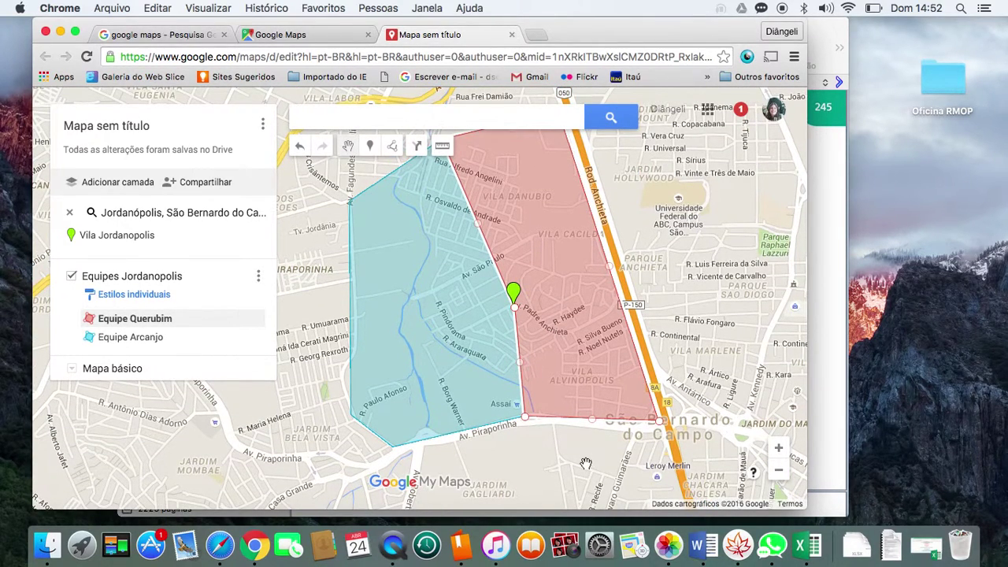
click(394, 148)
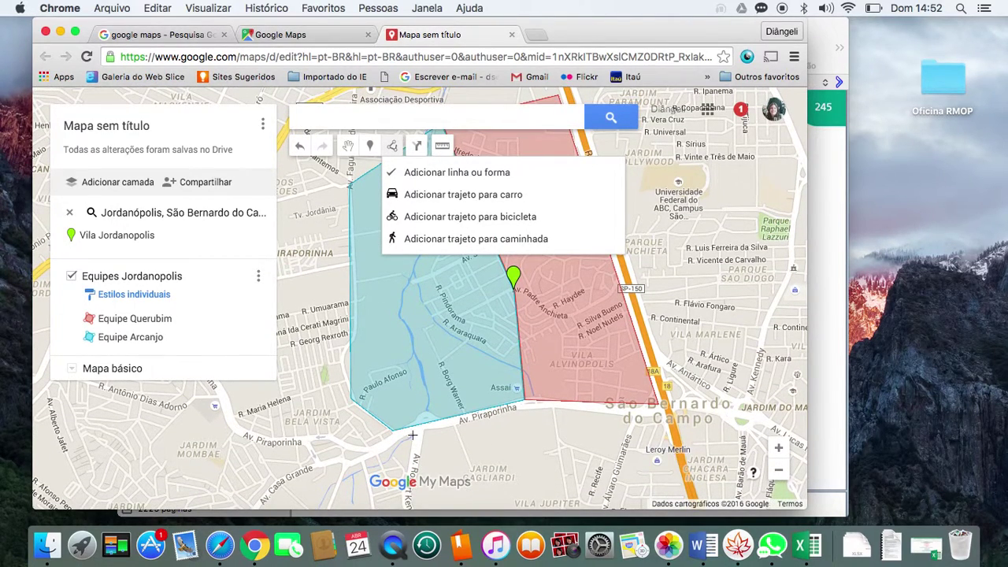
click(424, 423)
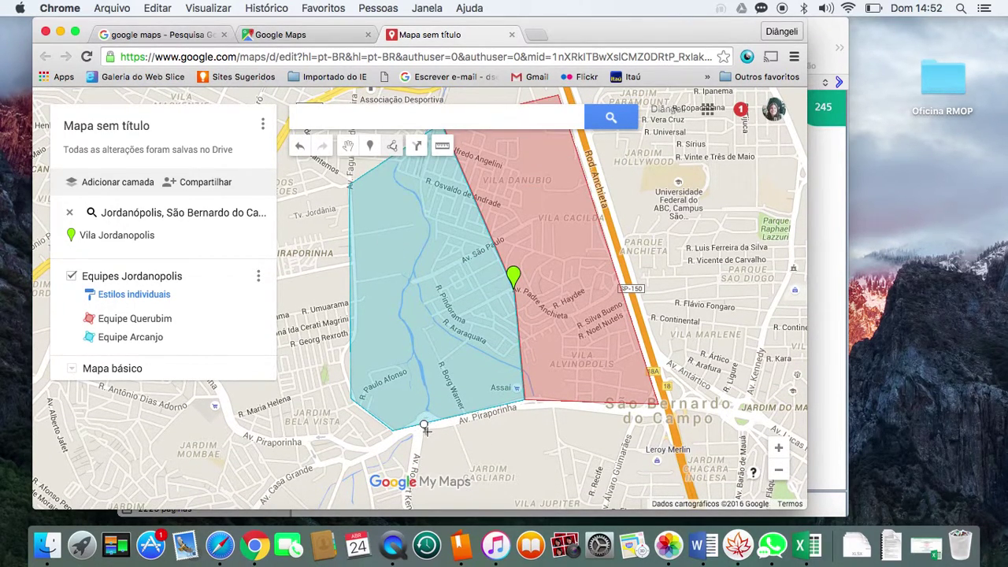
click(524, 409)
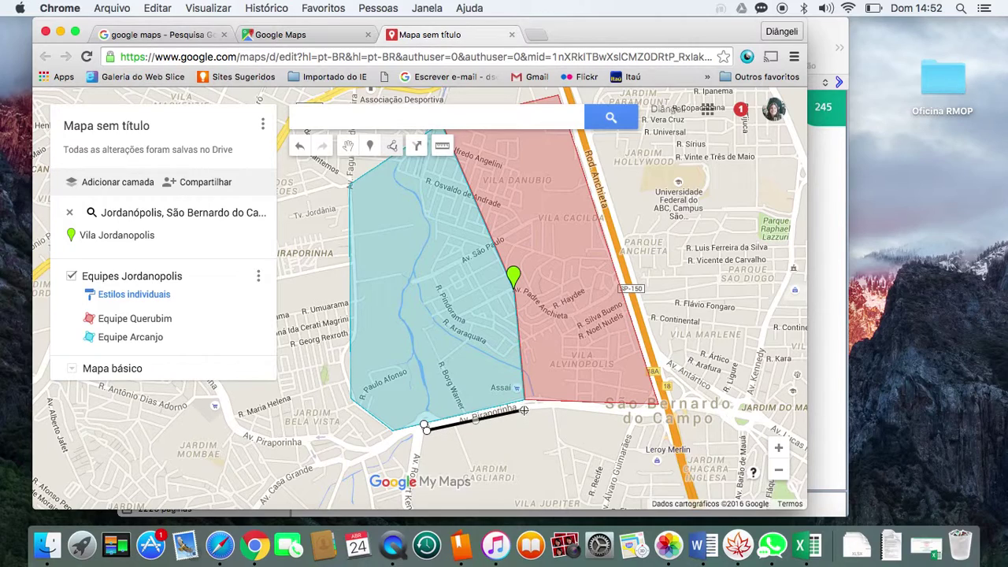
click(557, 408)
click(616, 416)
click(658, 416)
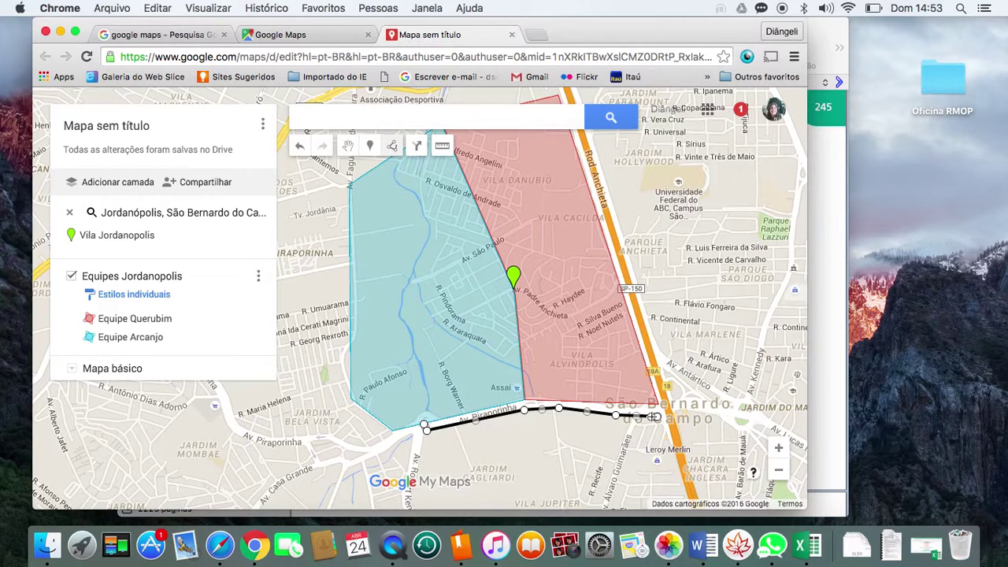
click(653, 404)
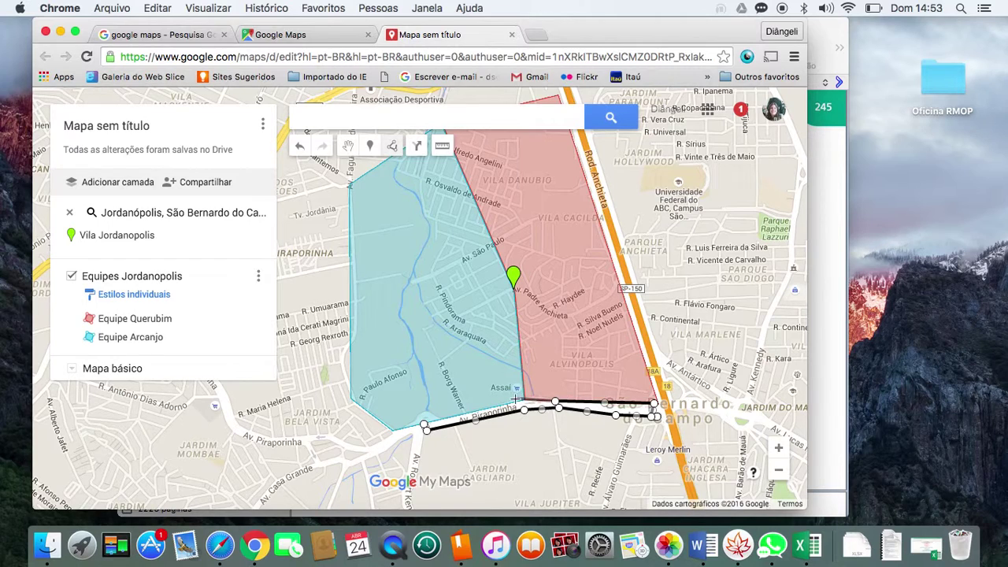
click(425, 426)
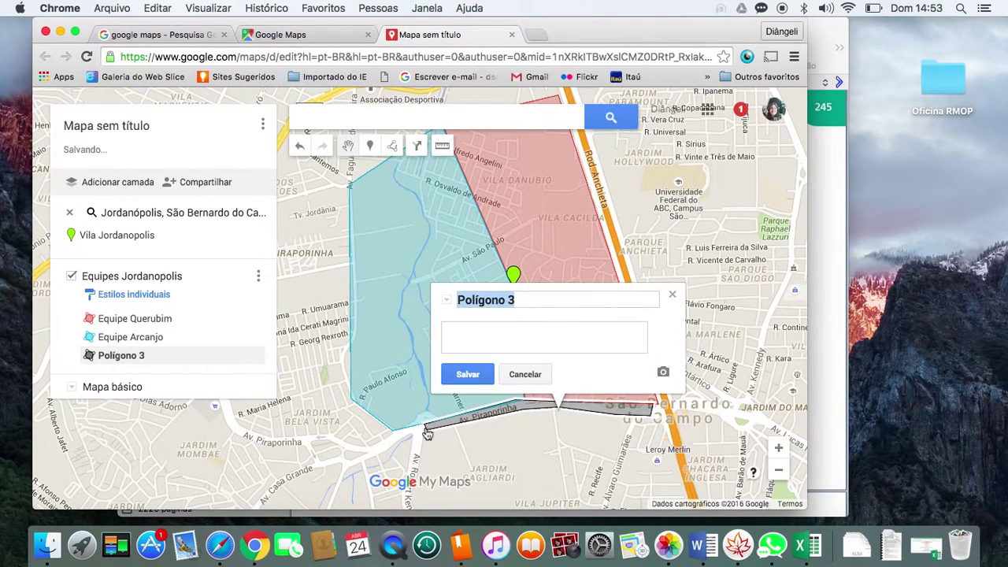
click(468, 374)
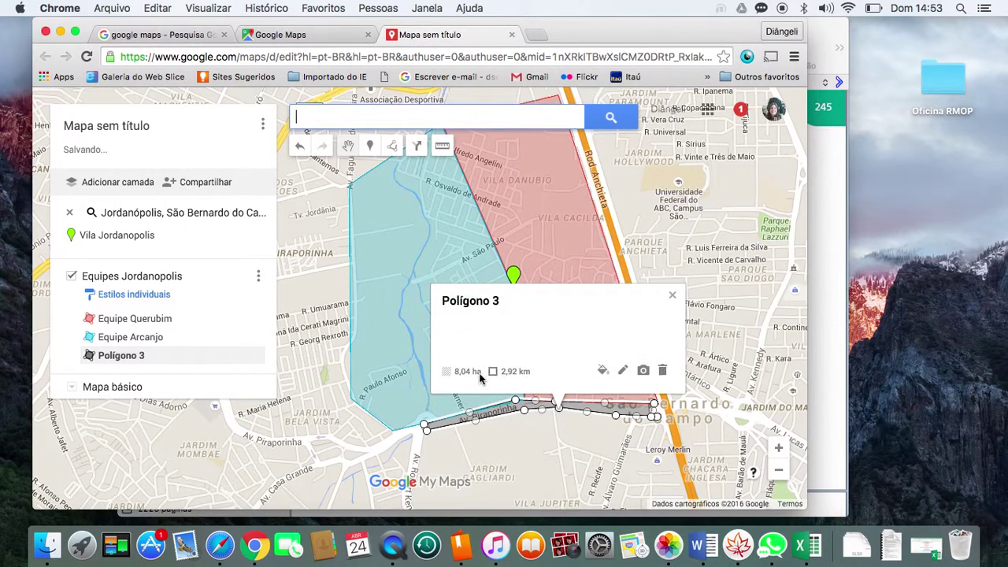
click(674, 295)
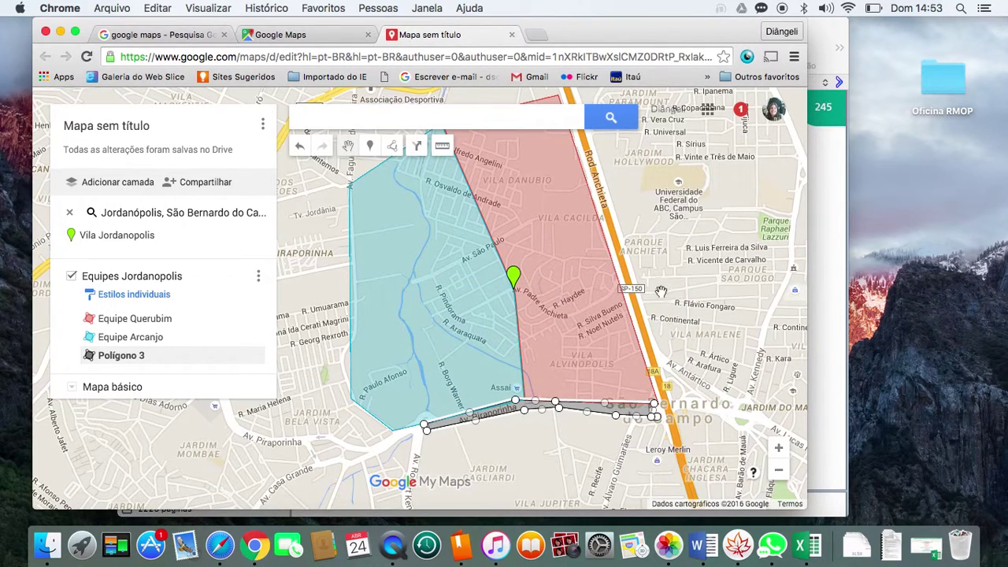
Draw a straight line of about 387 m along Av. Kennedy, east of the territories, and save it as "Kenedy"
click(393, 146)
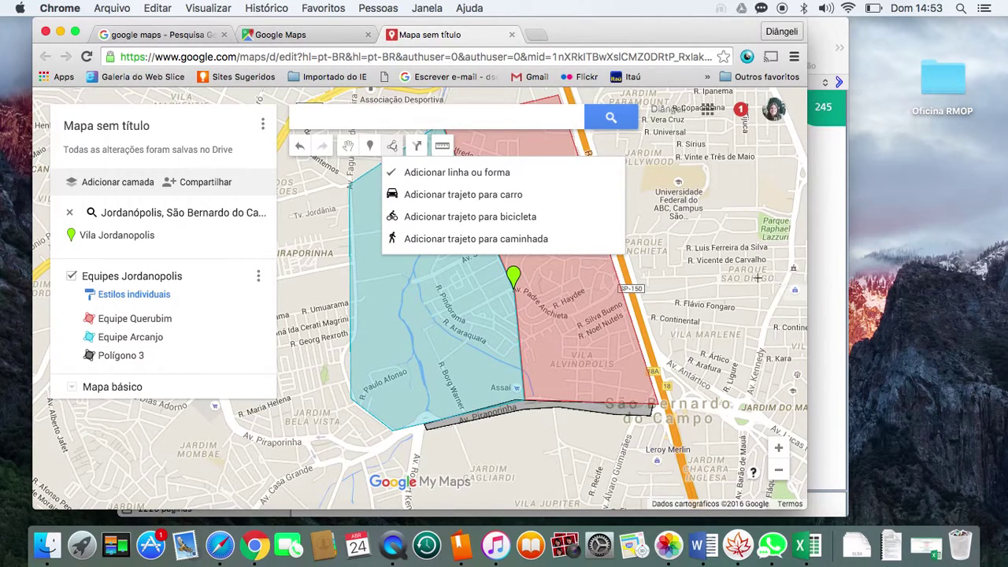
click(746, 392)
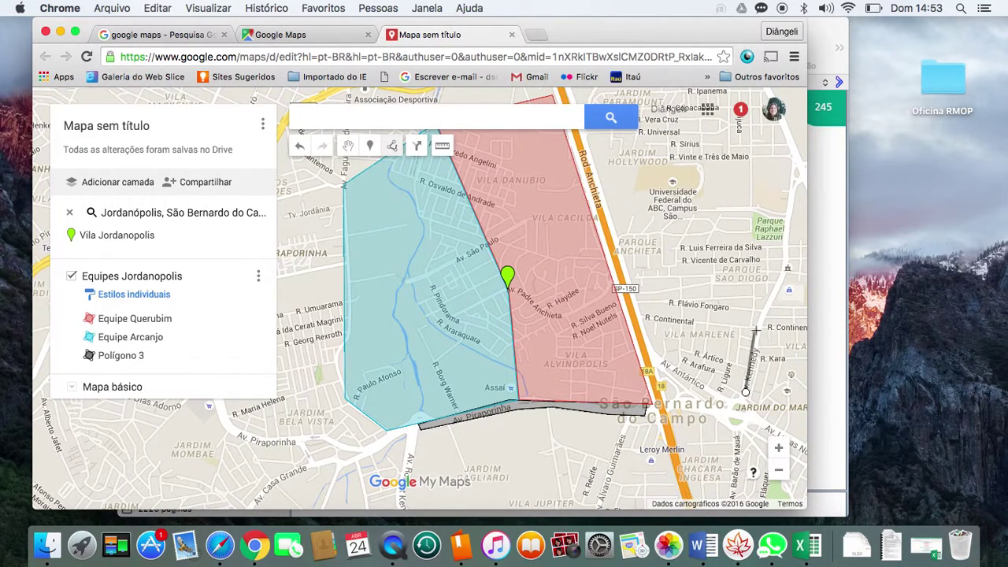
double_click(758, 330)
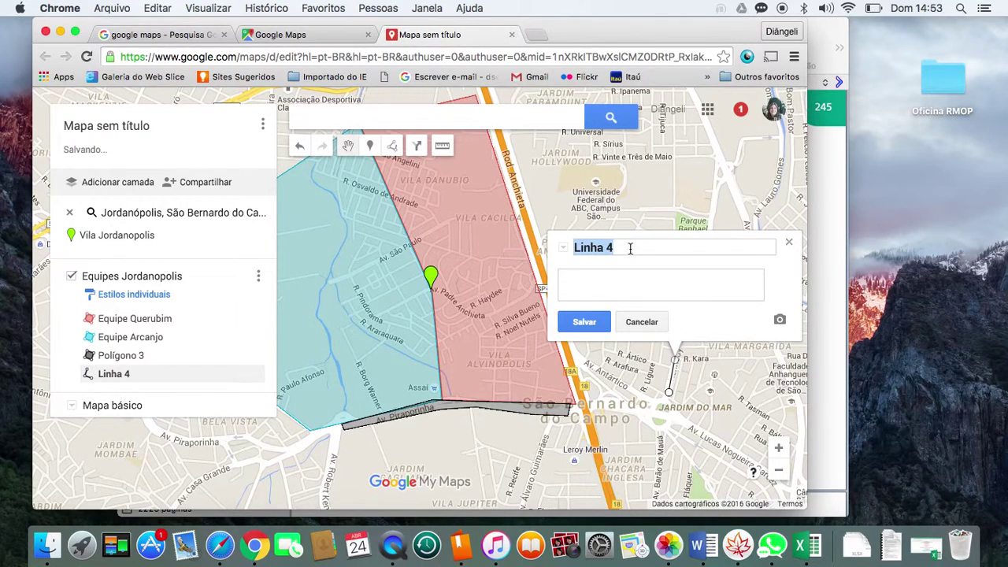
text(Kened)
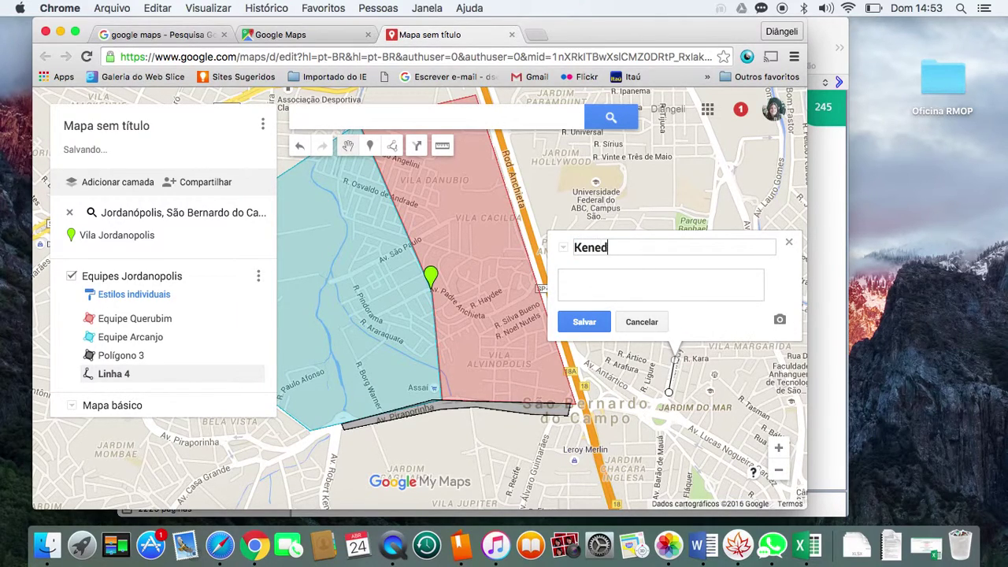
text(y)
click(592, 322)
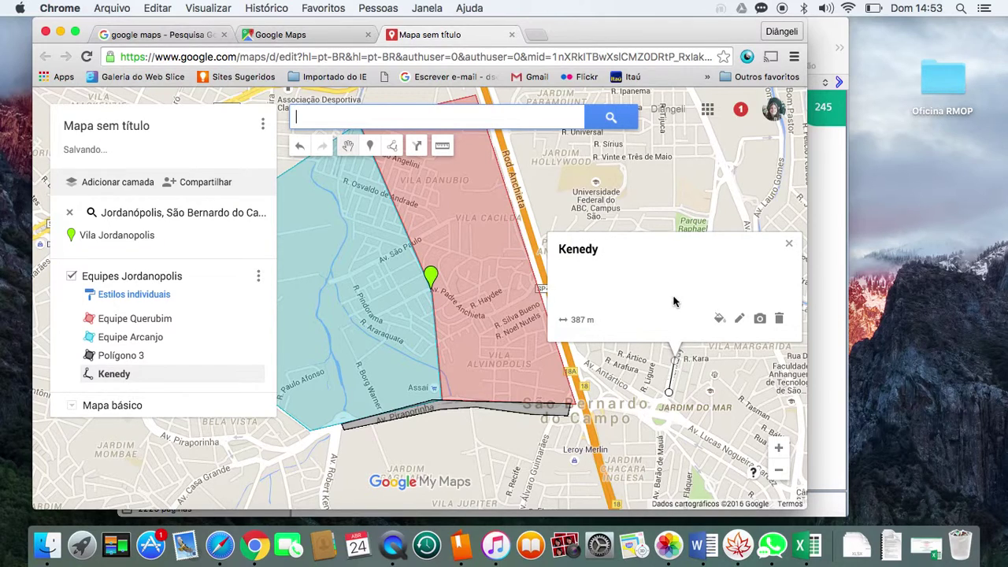
click(788, 242)
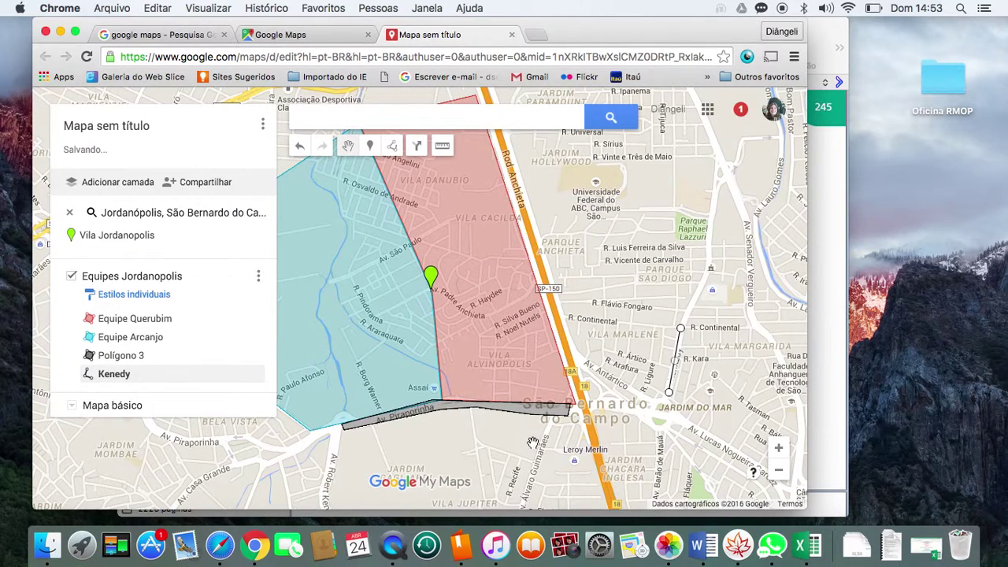
Add a new layer to the map and name it "Equipamentos Publicos"
drag(486, 458, 579, 468)
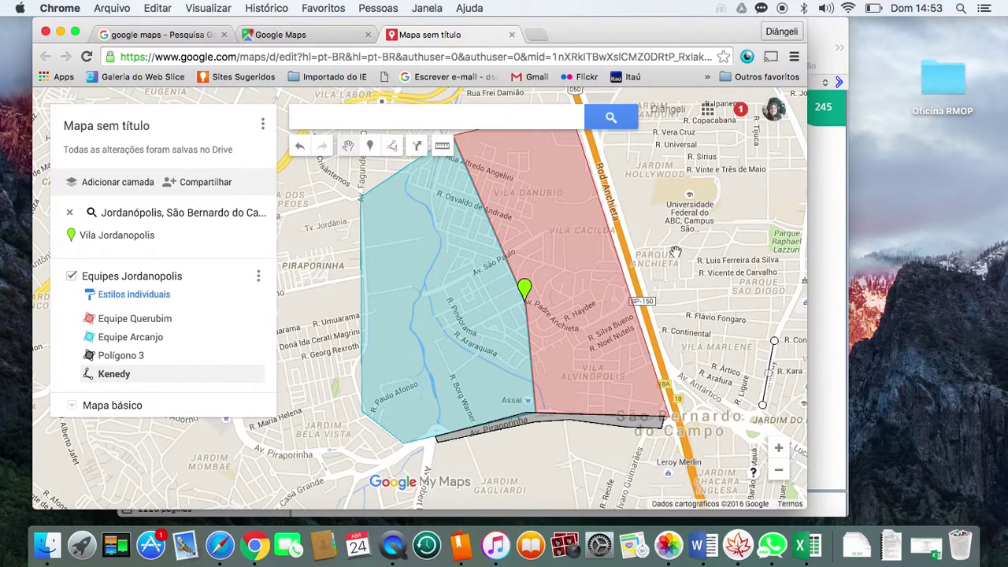
drag(681, 246, 674, 272)
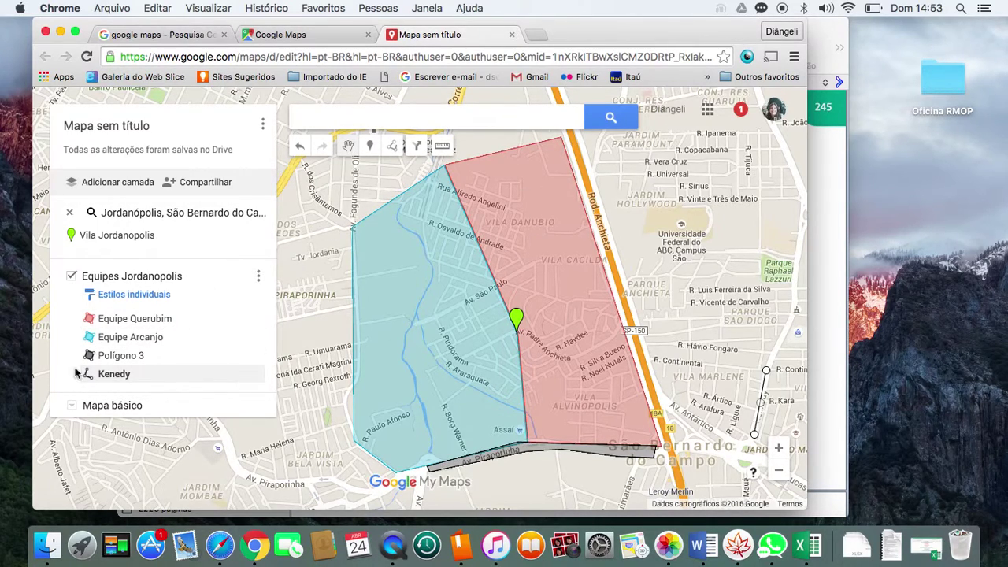
click(145, 186)
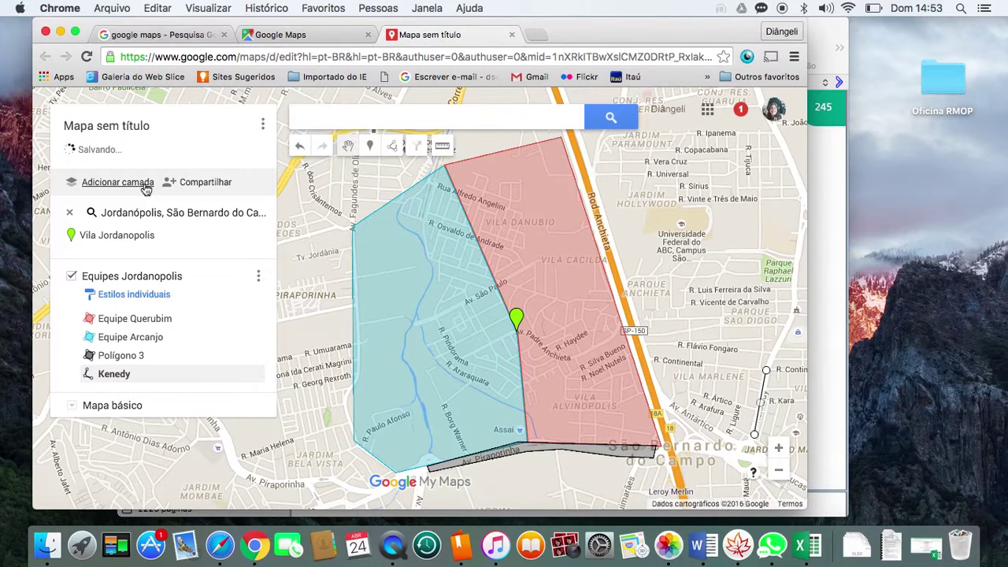
click(134, 308)
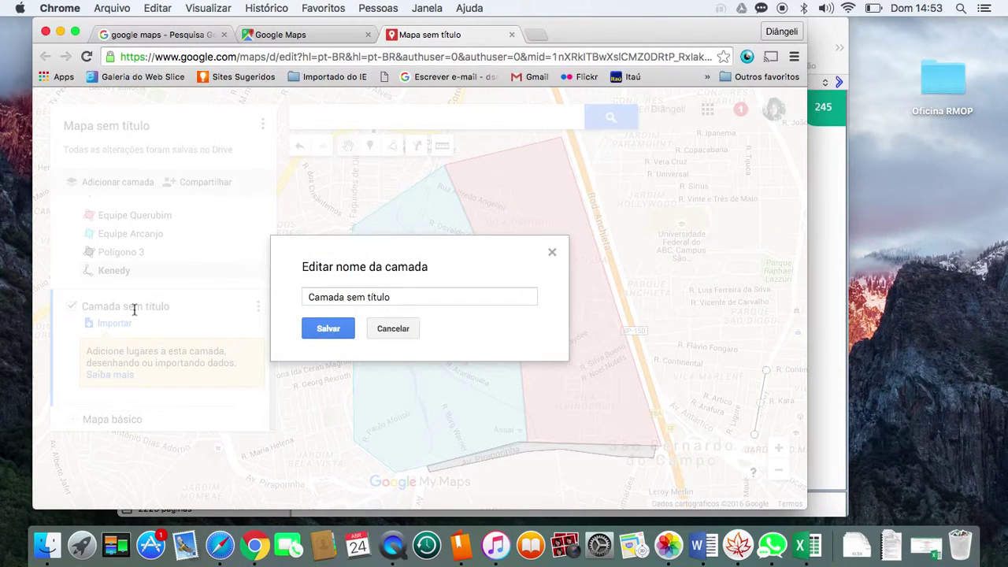
drag(396, 298, 243, 304)
text(Equipamentos Publicos)
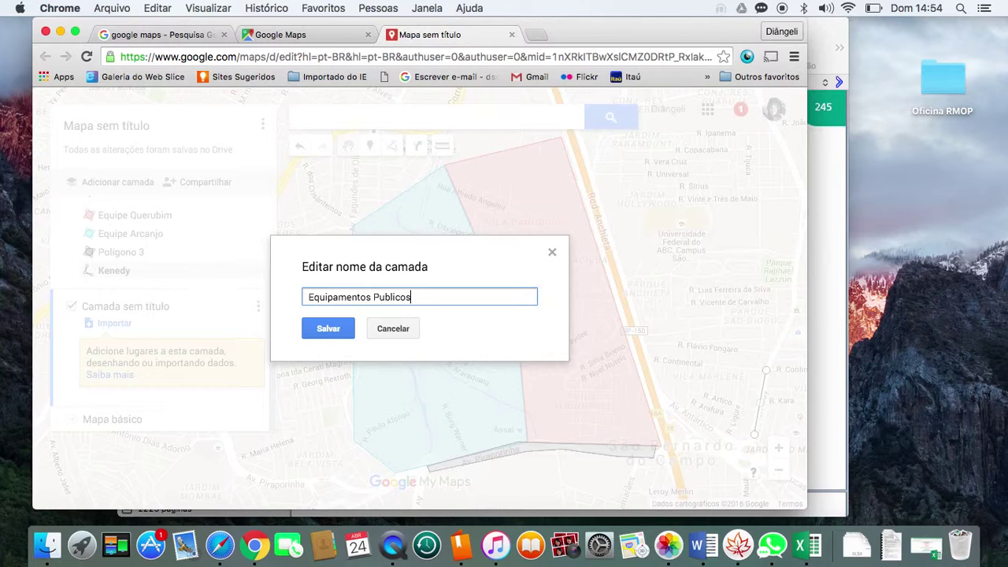
click(338, 327)
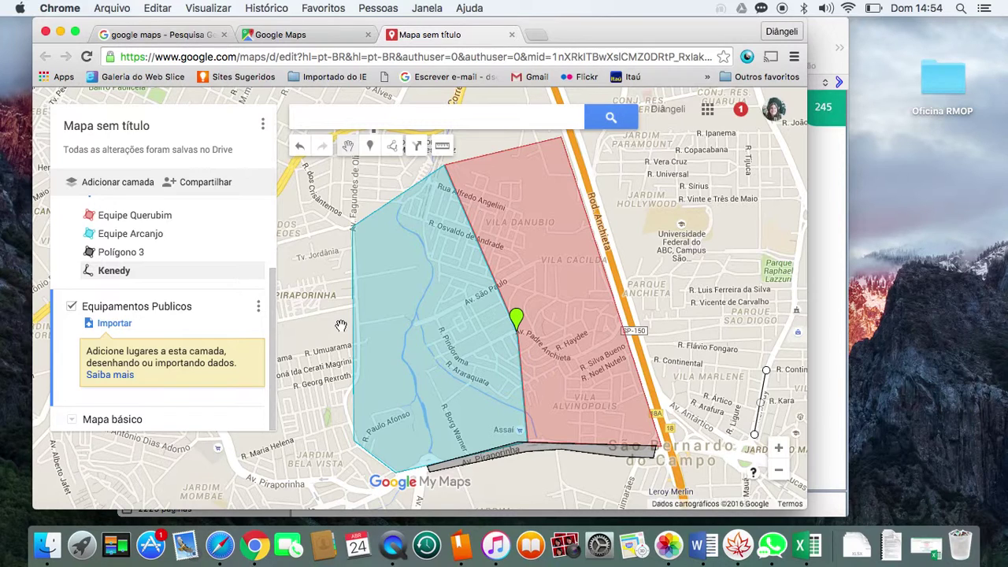
Search for the facility's street address in Vila Jordanopolis and add that place to the Equipamentos Publicos layer
click(448, 113)
text(Osvaldo cru)
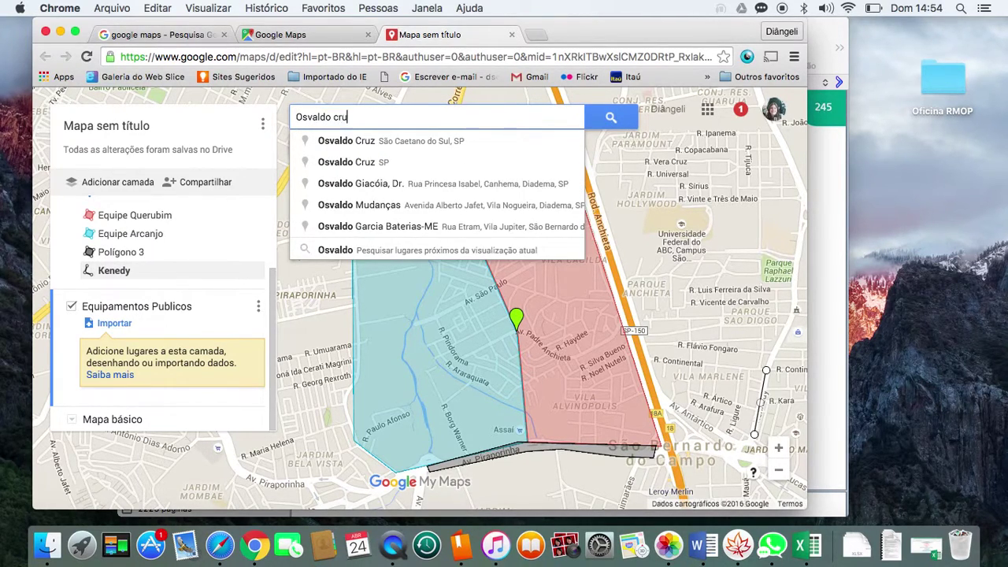
text(z, 120,)
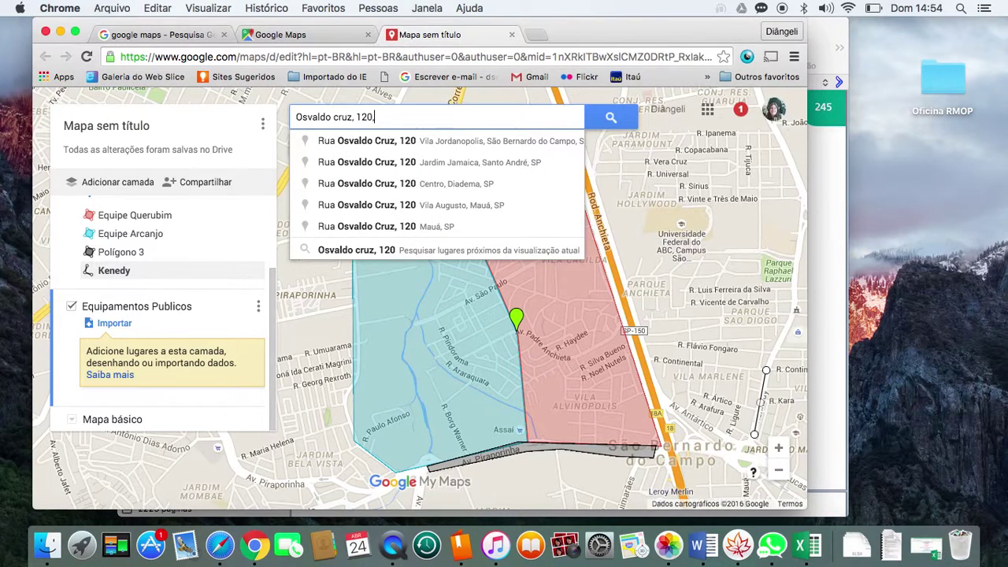
click(555, 145)
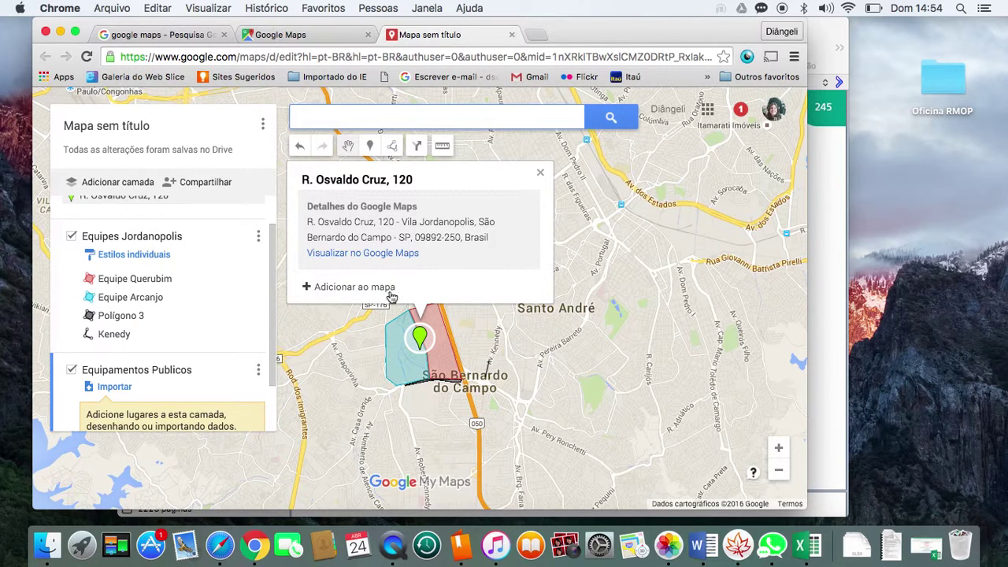
click(355, 286)
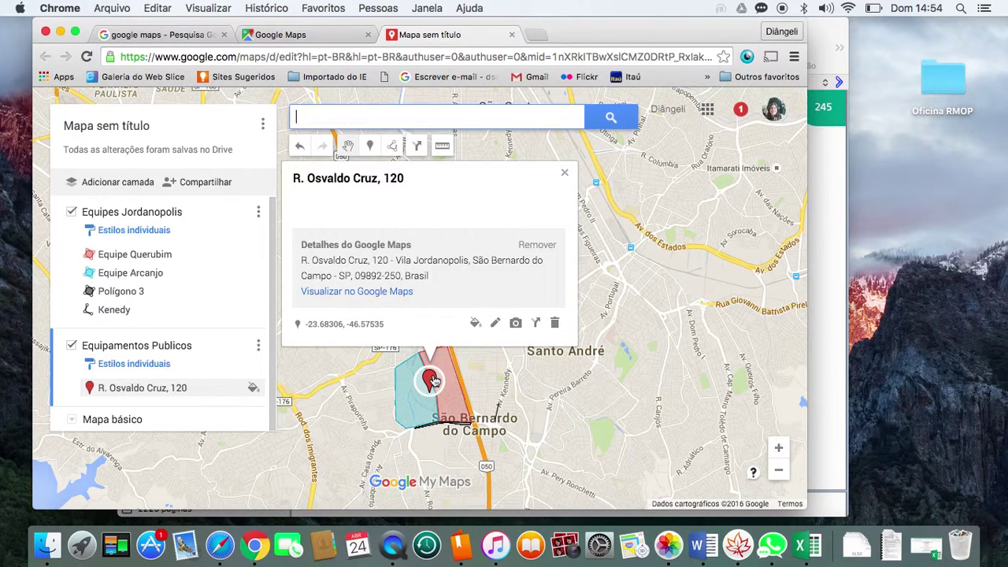
Change the added place's marker to a yellow star and close its details
click(475, 325)
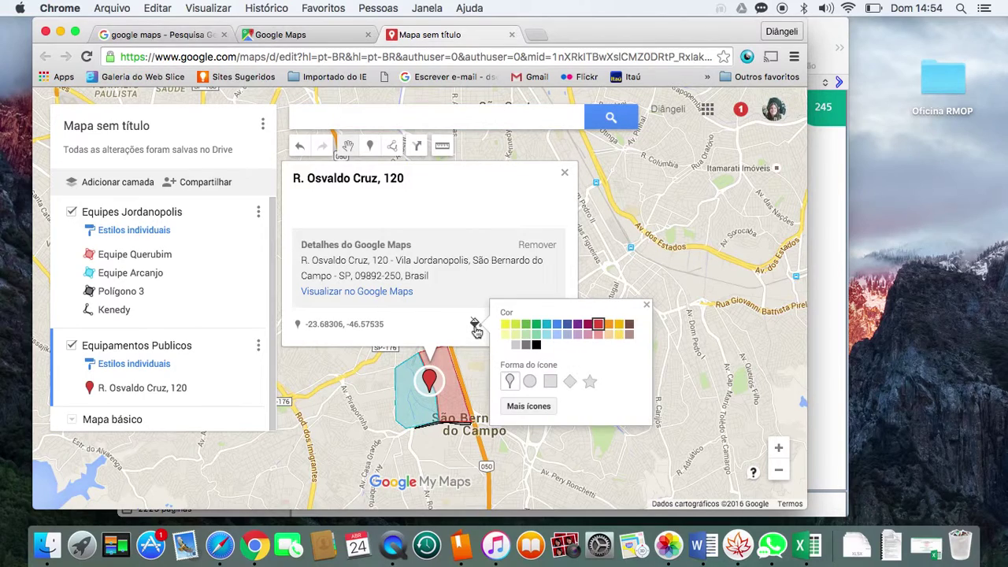
click(589, 381)
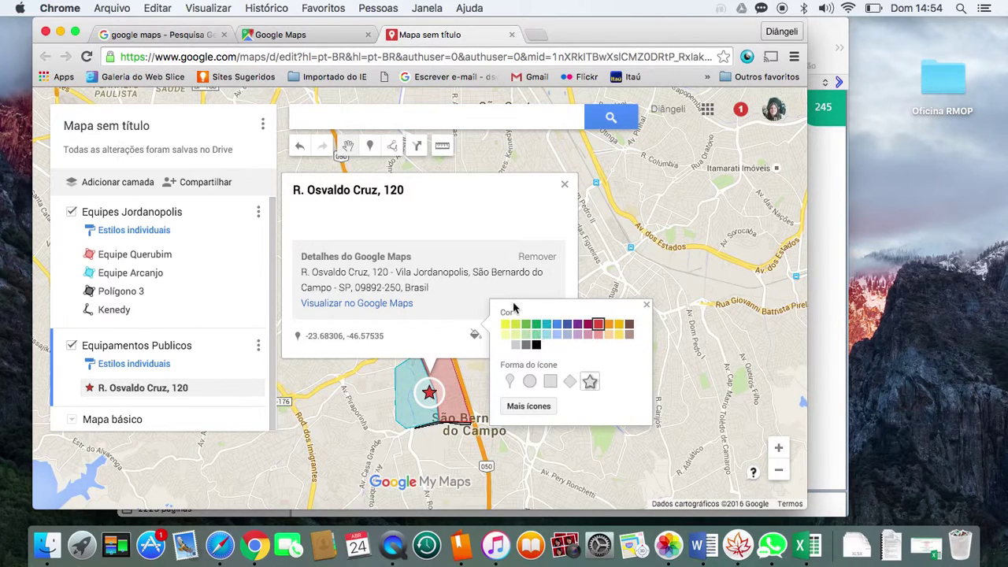
click(505, 326)
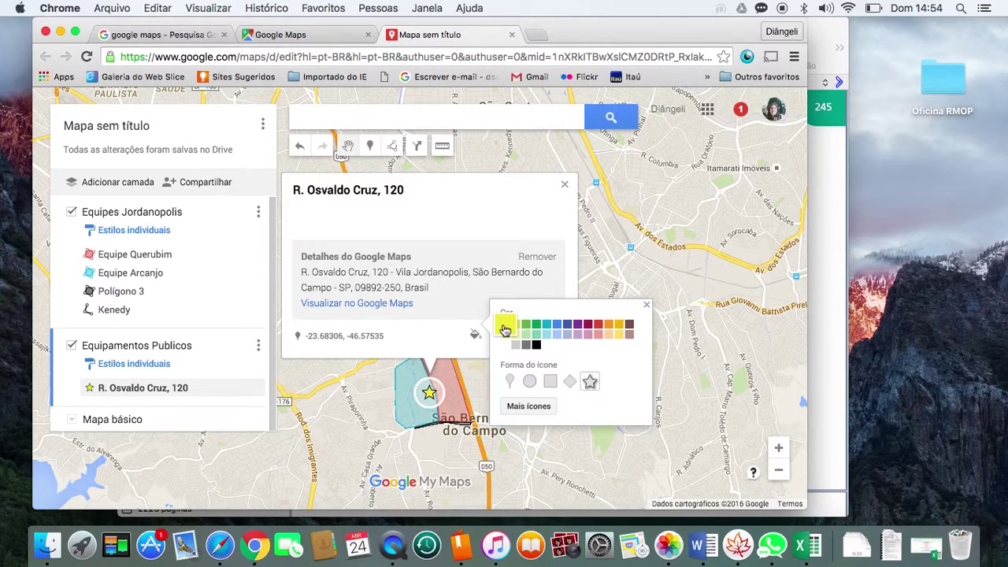
click(646, 306)
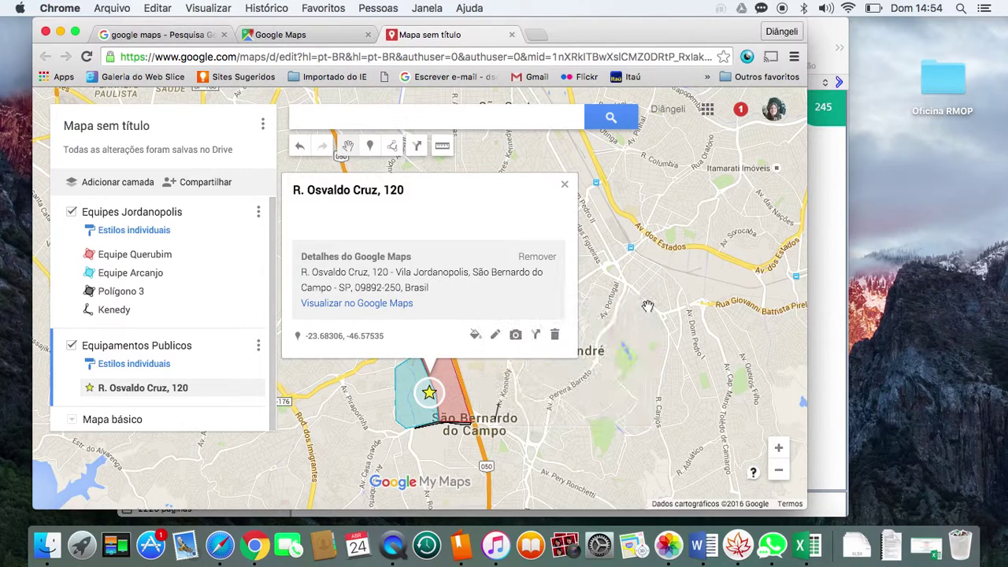
click(564, 184)
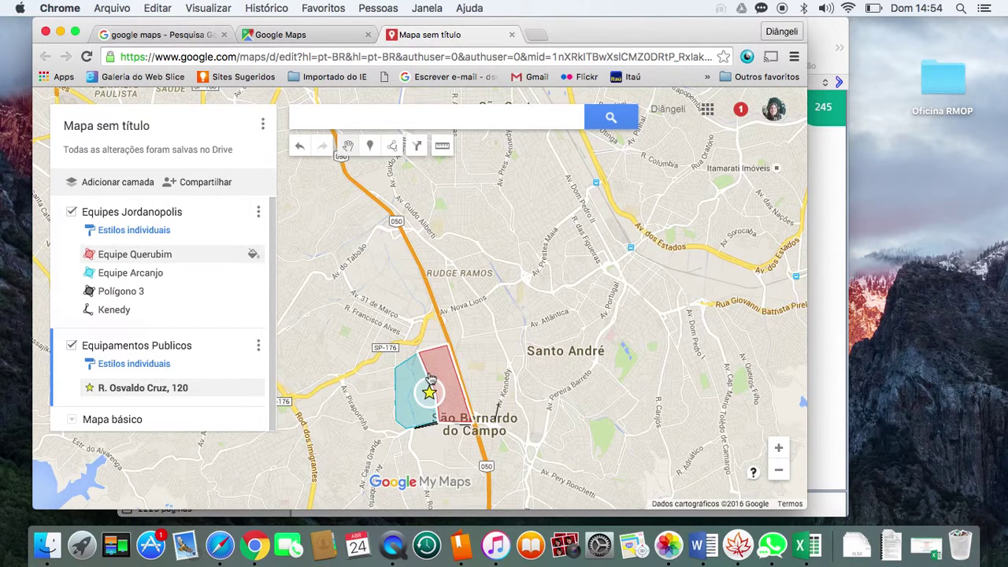
Measure the straight-line distance from the north-east corner of the red Equipe Querubim territory to the yellow star marker
drag(372, 439, 368, 345)
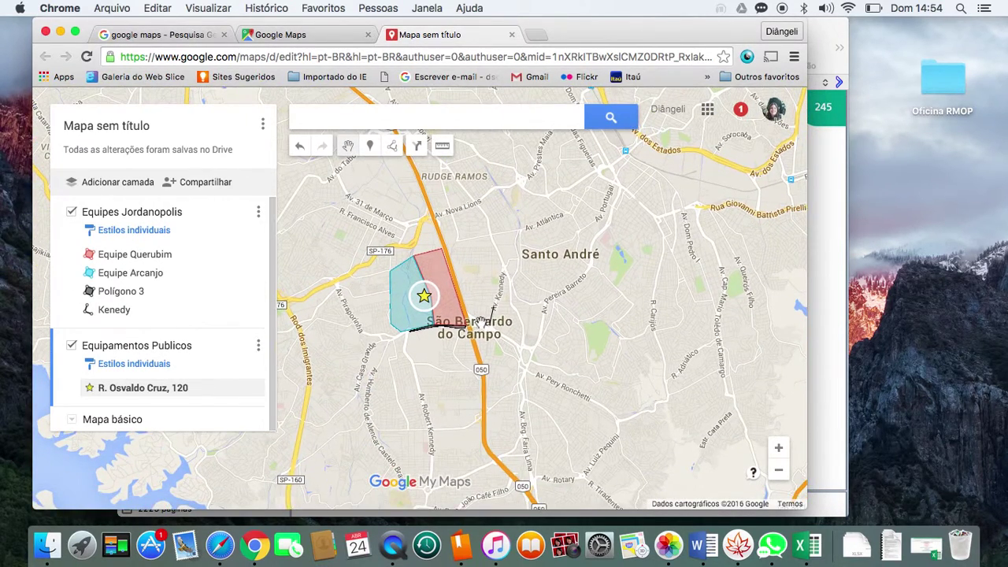
scroll(480, 321, up, 1)
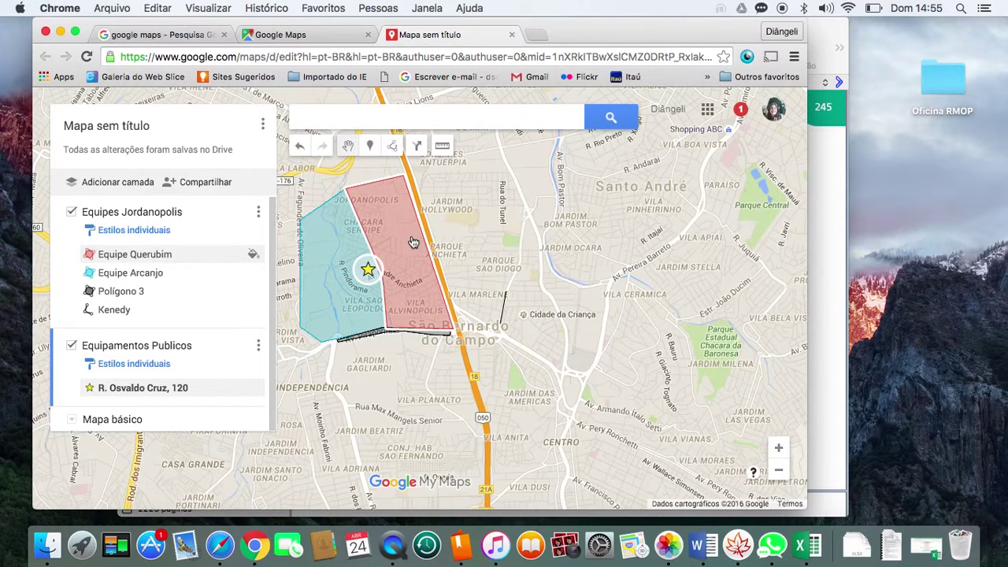
click(443, 151)
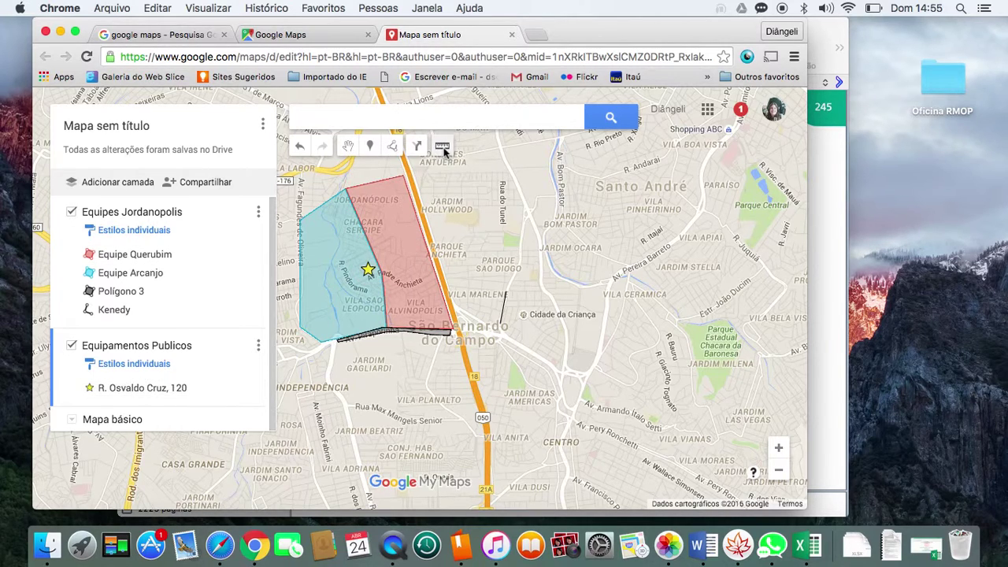
click(402, 174)
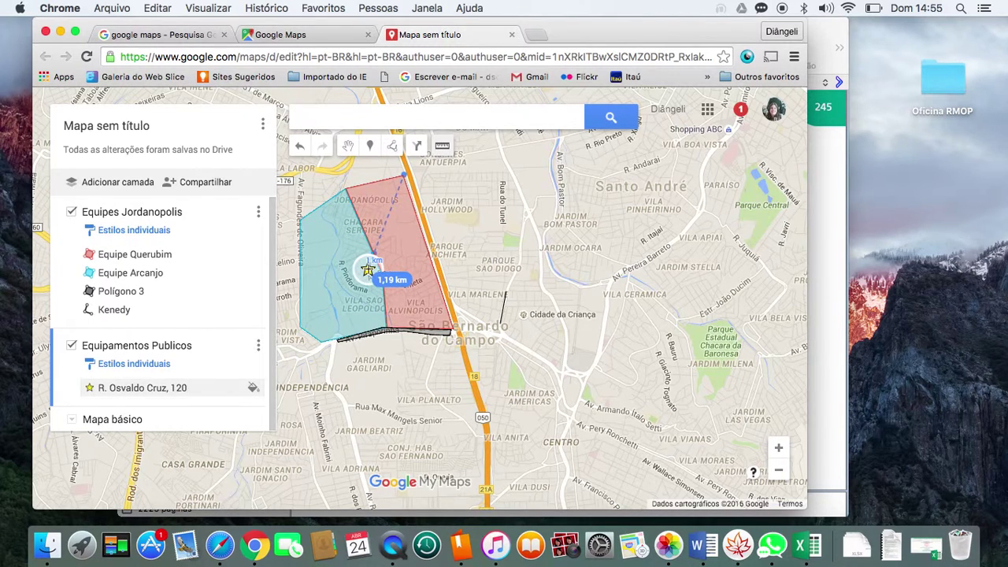
click(368, 270)
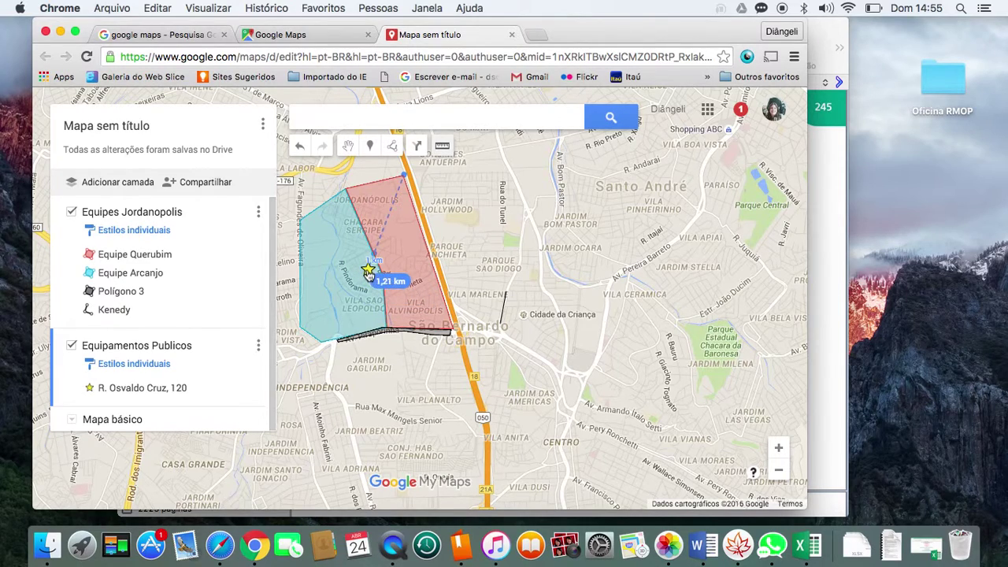
click(367, 270)
Measure from the south-east corner of the red Equipe Querubim territory towards the yellow star marker and clear the measurement
click(443, 147)
click(451, 329)
click(415, 289)
double_click(453, 331)
click(435, 374)
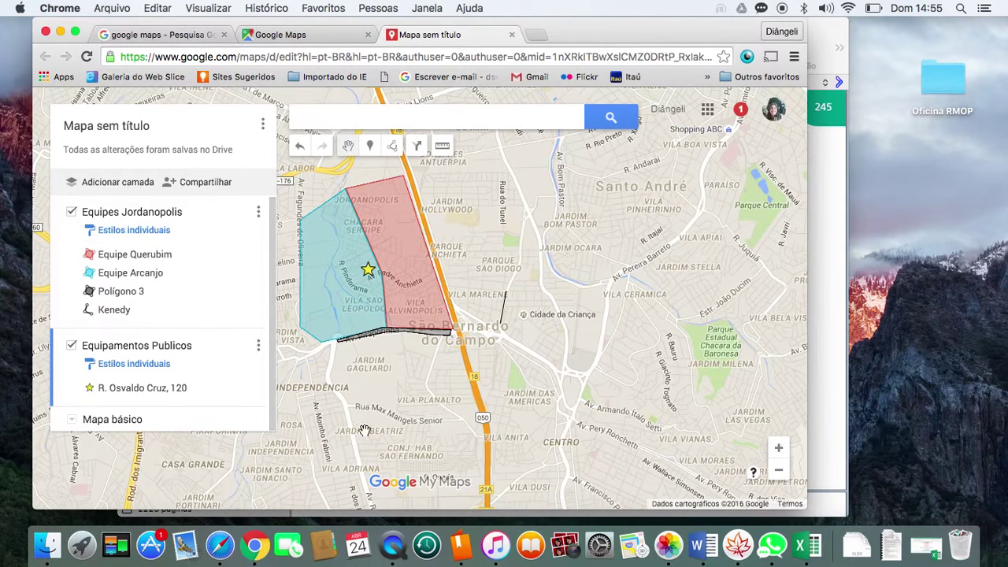
Measure a route north along Av. Robert Kennedy and east along Av. Piraporinha up to the yellow star marker
drag(361, 476, 352, 389)
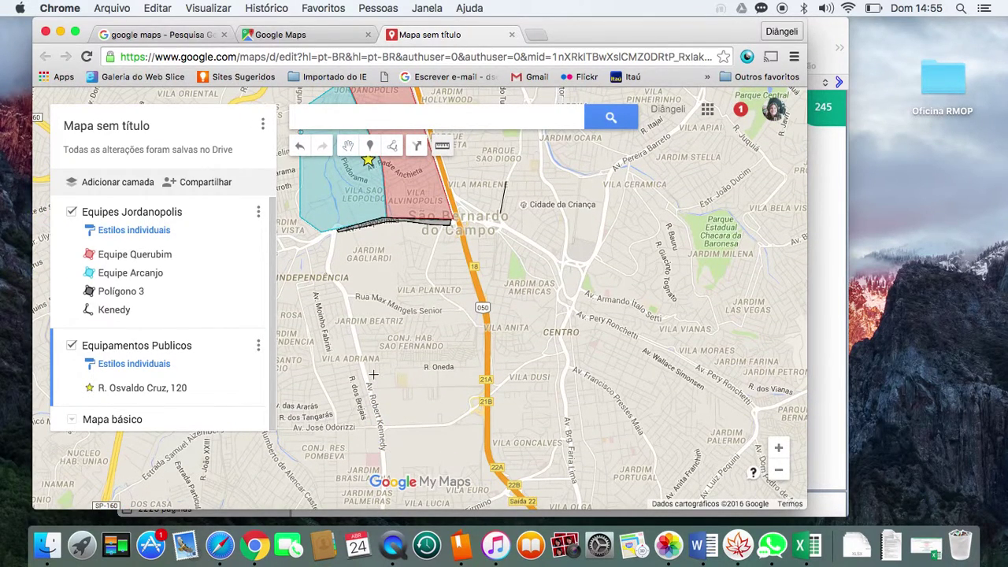
click(381, 425)
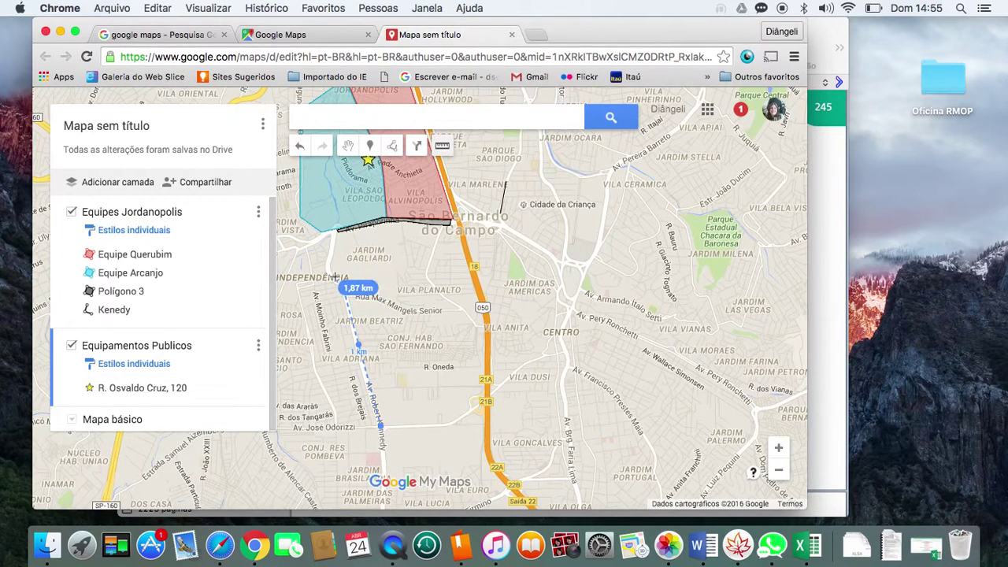
click(329, 263)
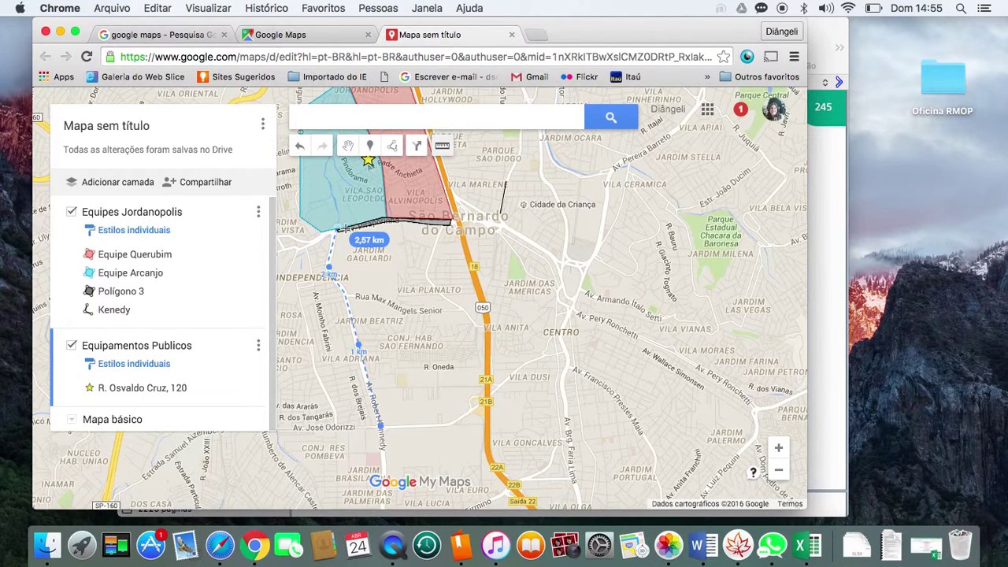
click(388, 216)
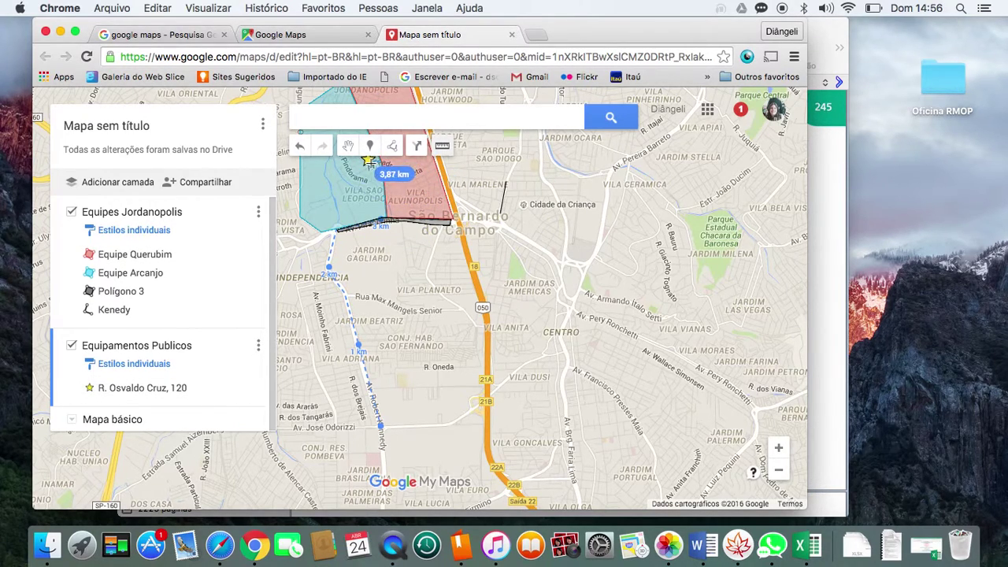
double_click(378, 168)
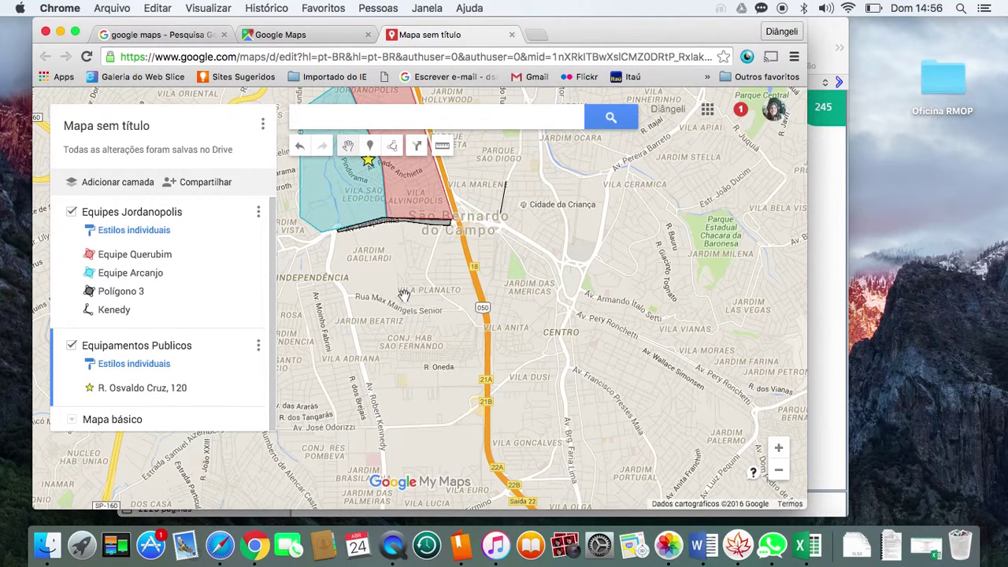
Add a new layer to the map below Equipamentos Publicos
scroll(404, 294, up, 1)
scroll(404, 296, down, 1)
scroll(403, 294, down, 1)
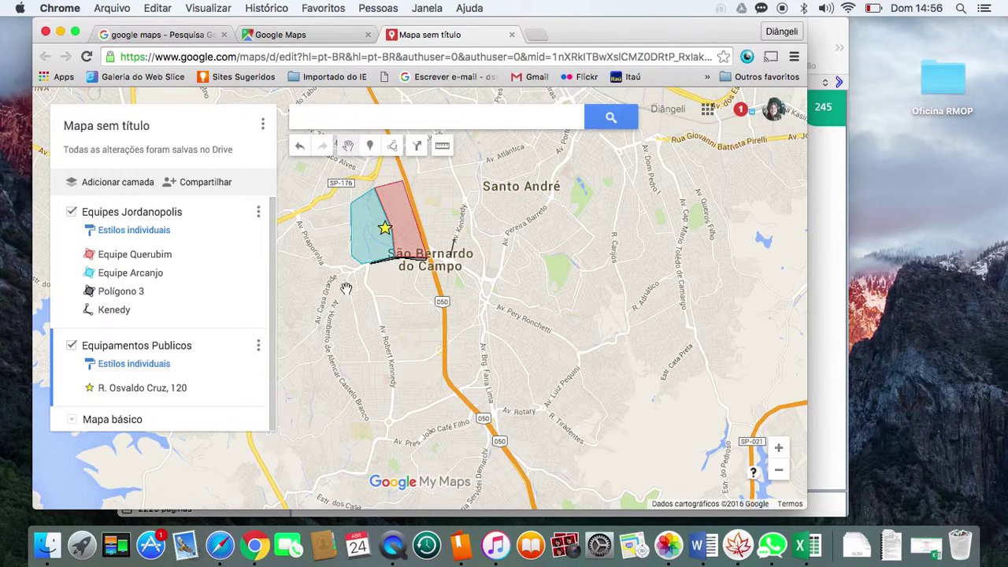
click(778, 448)
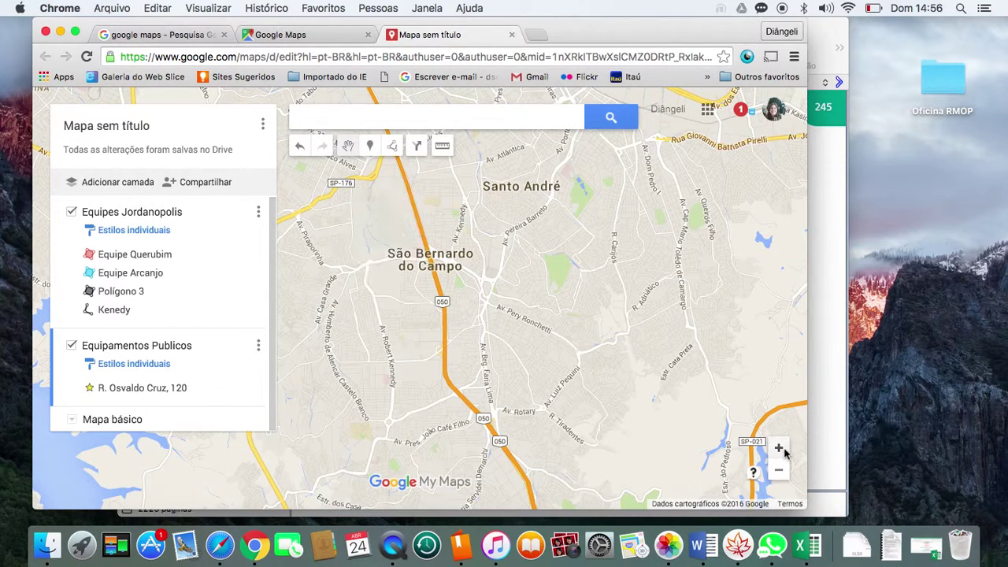
click(778, 448)
drag(436, 382, 586, 453)
click(108, 183)
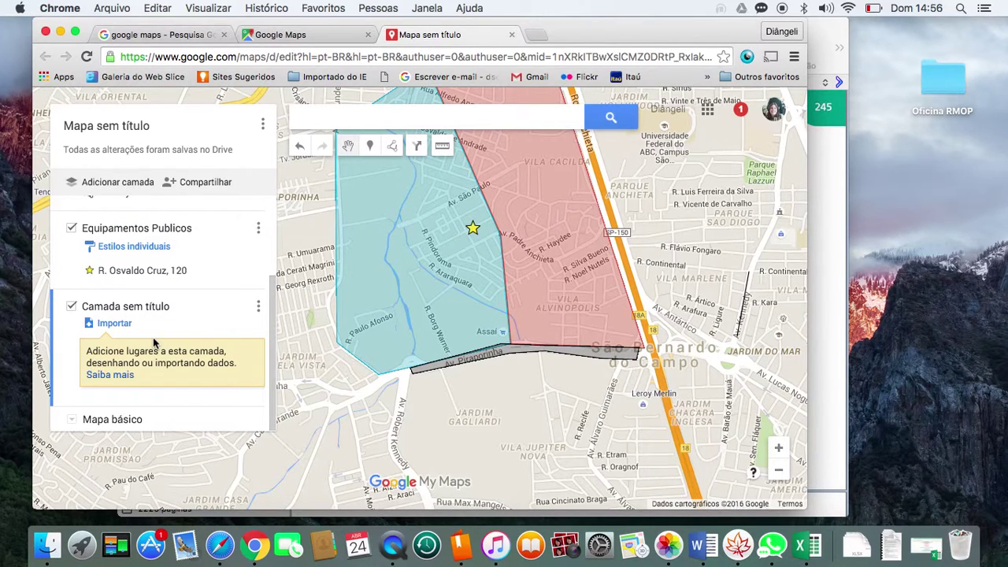
Name the new untitled layer "Lista de VD"
scroll(153, 308, up, 3)
scroll(157, 309, down, 3)
click(158, 307)
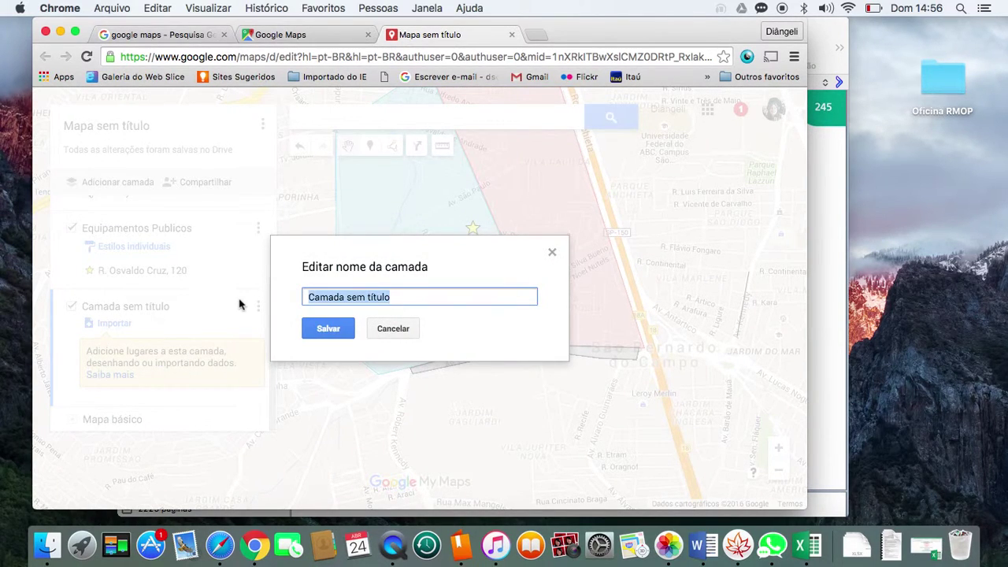
text(a)
key(BackSpace)
text(l)
key(BackSpace)
text(Lista de VD)
click(328, 330)
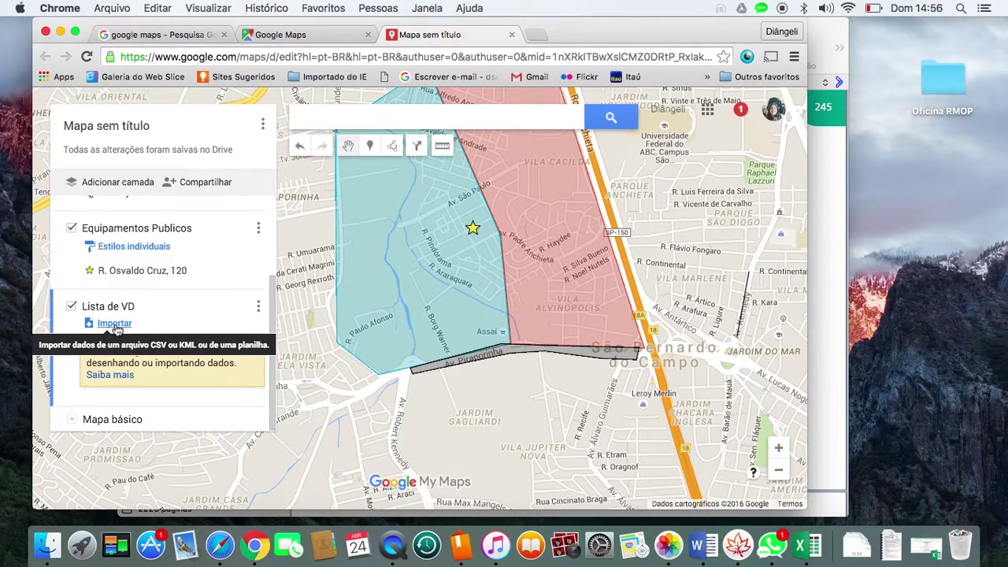
Upload the spreadsheet "Video de Google Maps" from the Documentos folder as import data for the Lista de VD layer
click(114, 324)
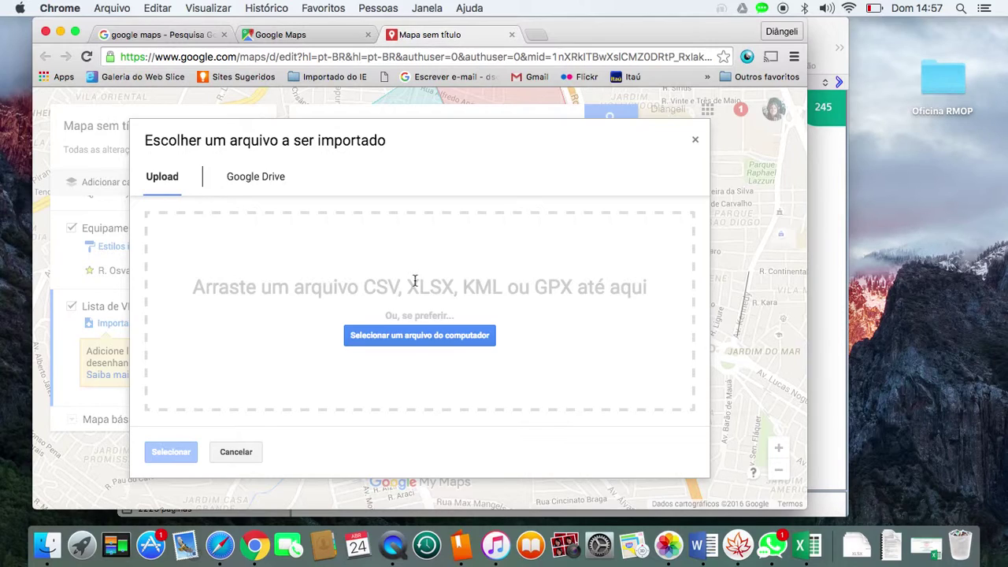
click(431, 341)
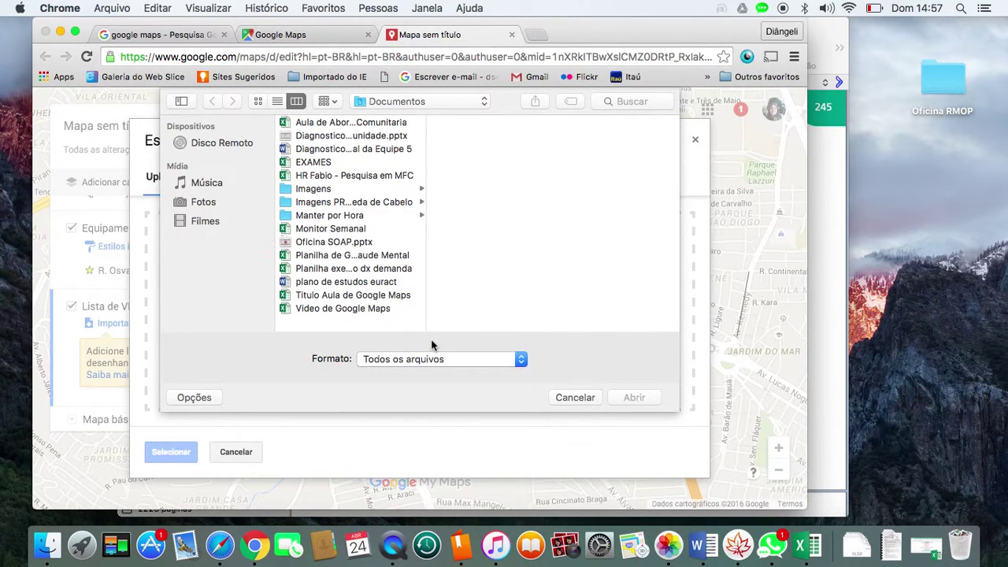
click(372, 309)
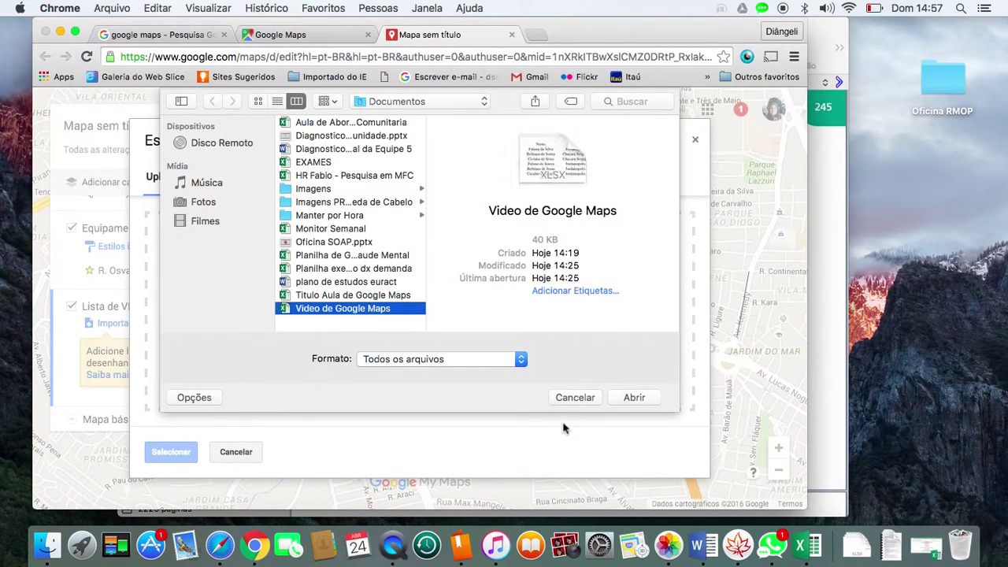
click(622, 402)
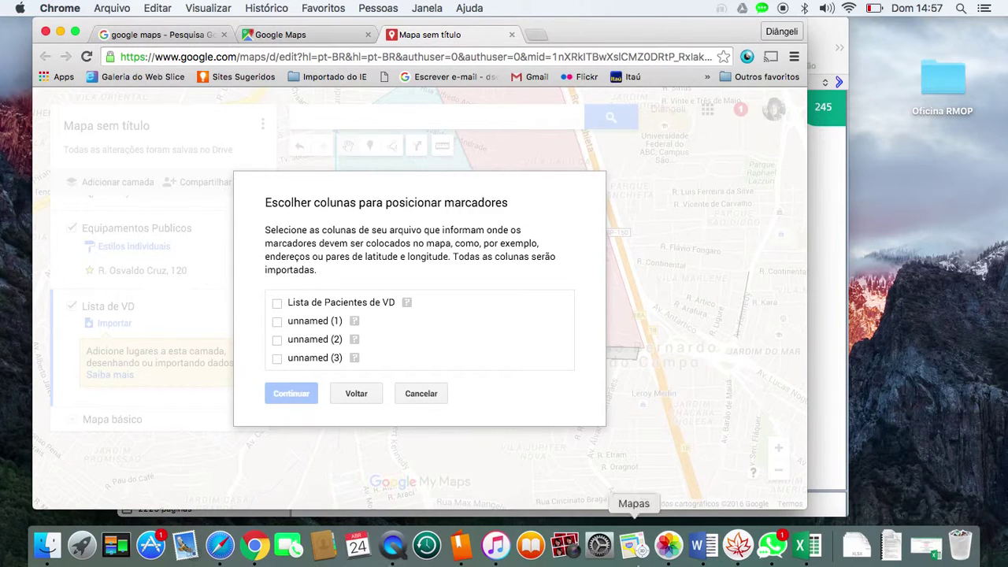
Open the "Video de Google Maps" spreadsheet in Excel, examine its Nome, Bairro, Rua and Numero columns, and return to the map import
click(47, 544)
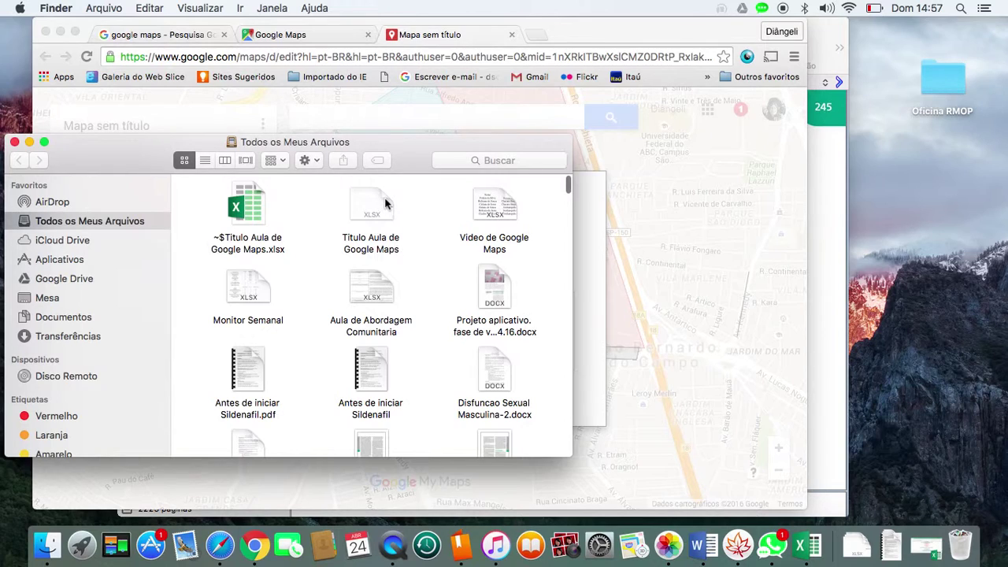
double_click(501, 207)
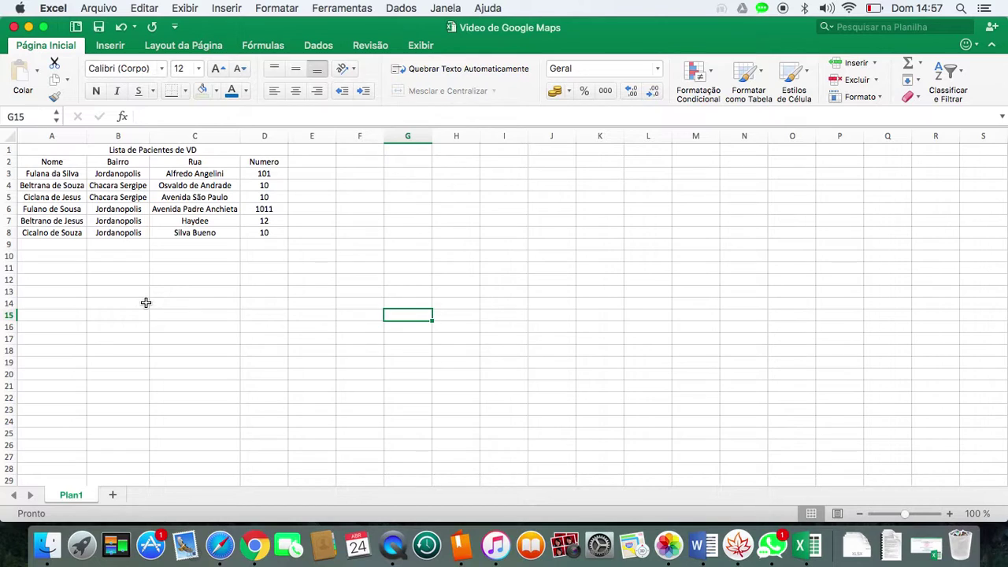
click(135, 149)
click(72, 165)
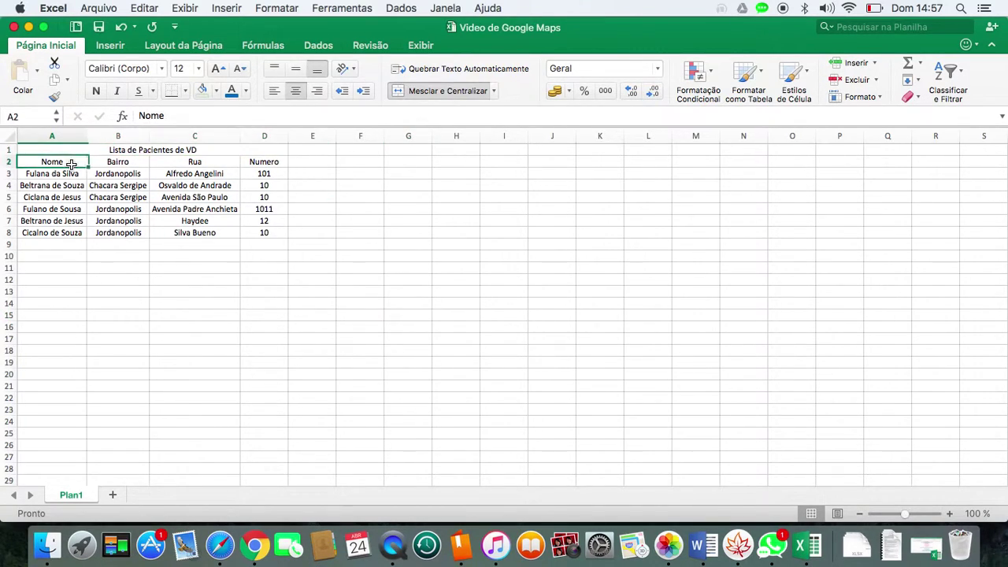
click(92, 161)
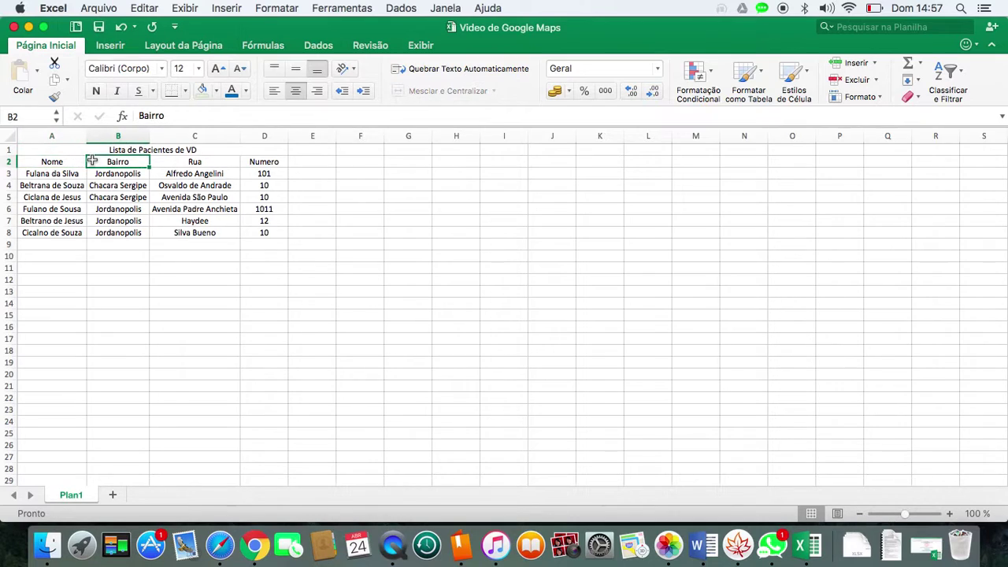
click(155, 160)
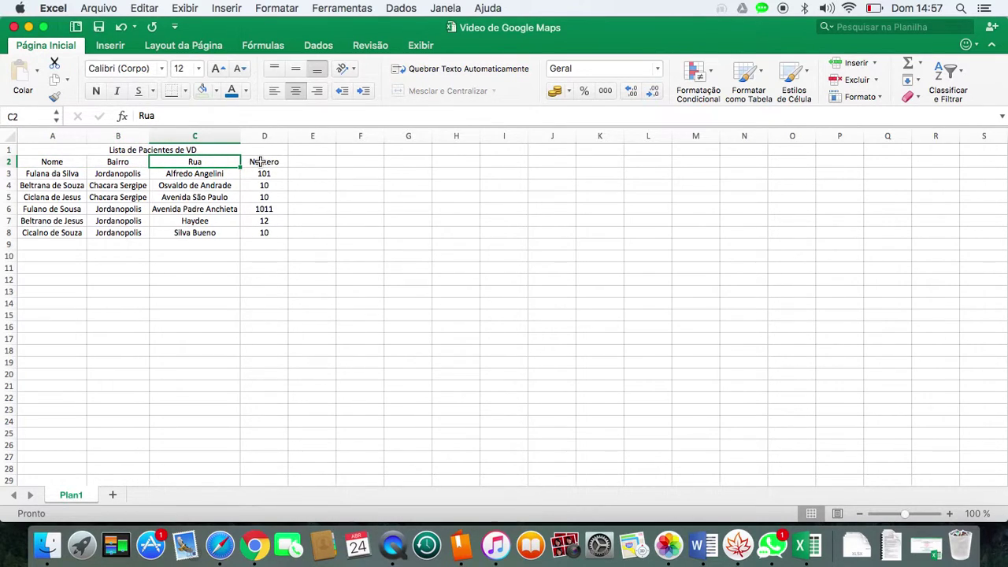
click(247, 303)
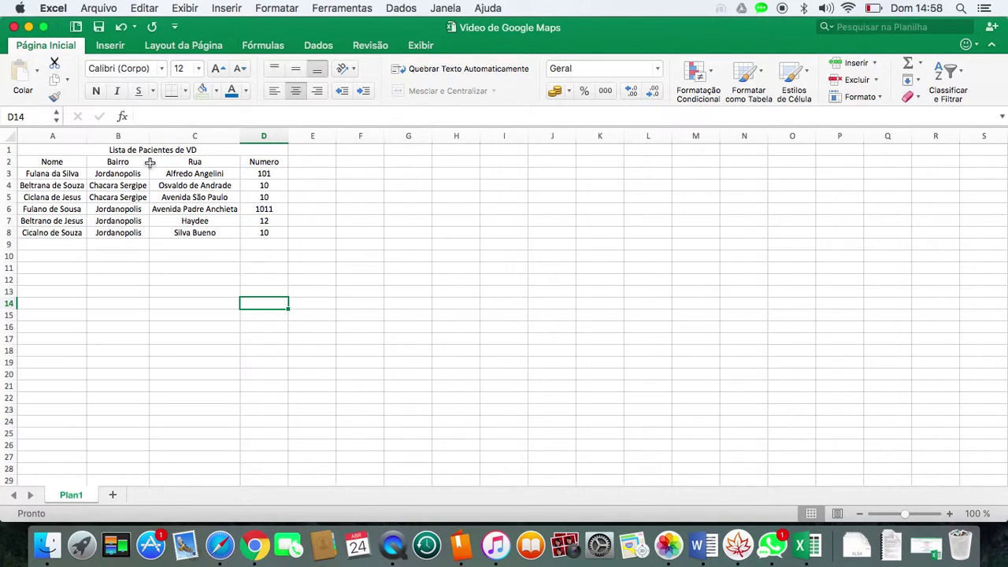
click(29, 28)
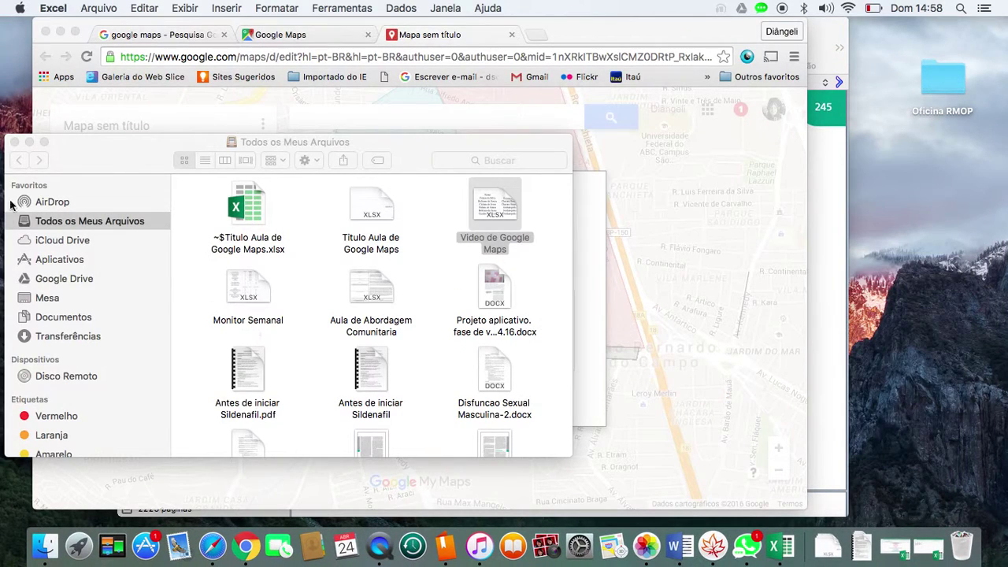
click(14, 143)
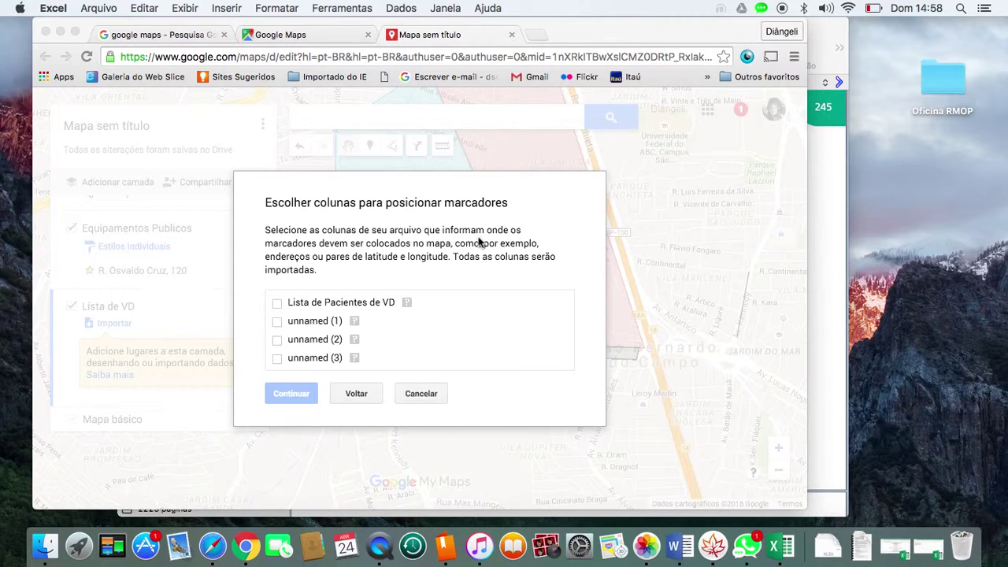
Finish the import by positioning markers with columns unnamed (1) and unnamed (2) and titling them with "Lista de Pacientes de VD"
click(277, 318)
click(277, 324)
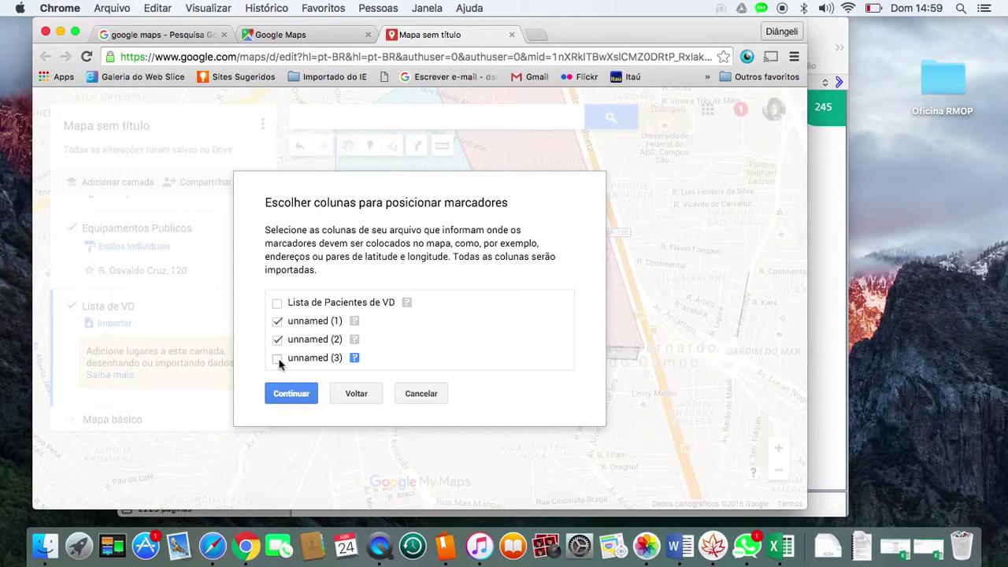
click(292, 393)
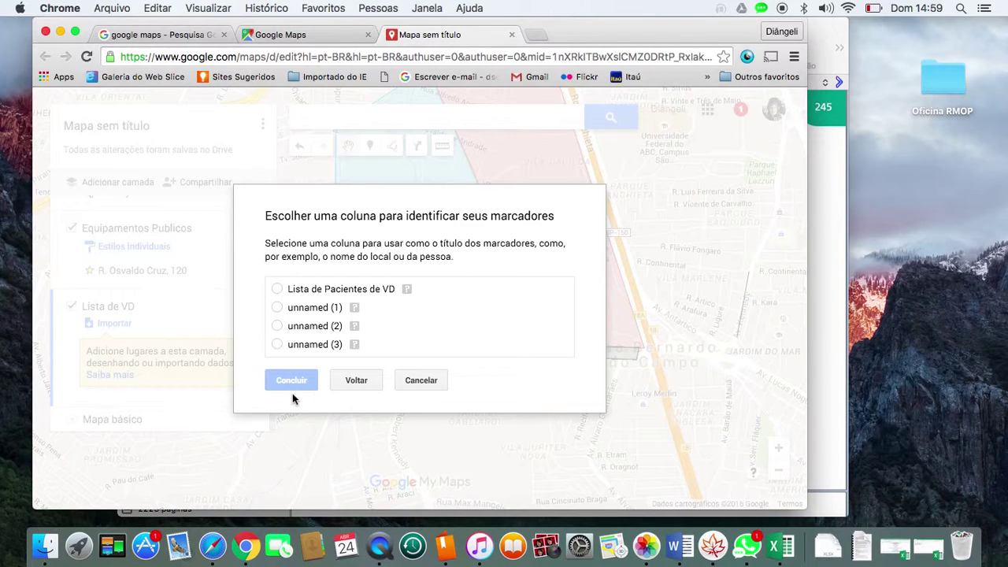
click(276, 289)
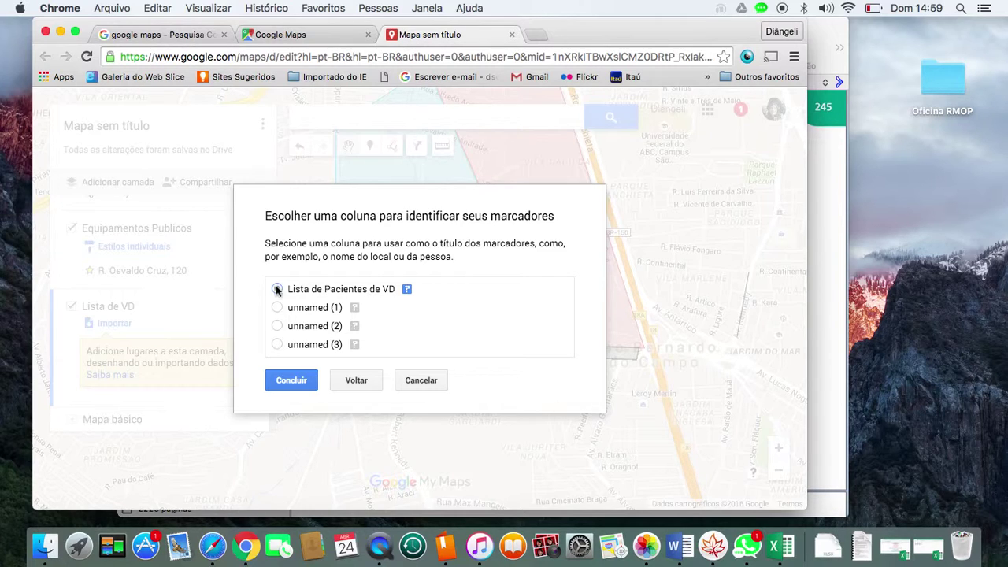
click(304, 385)
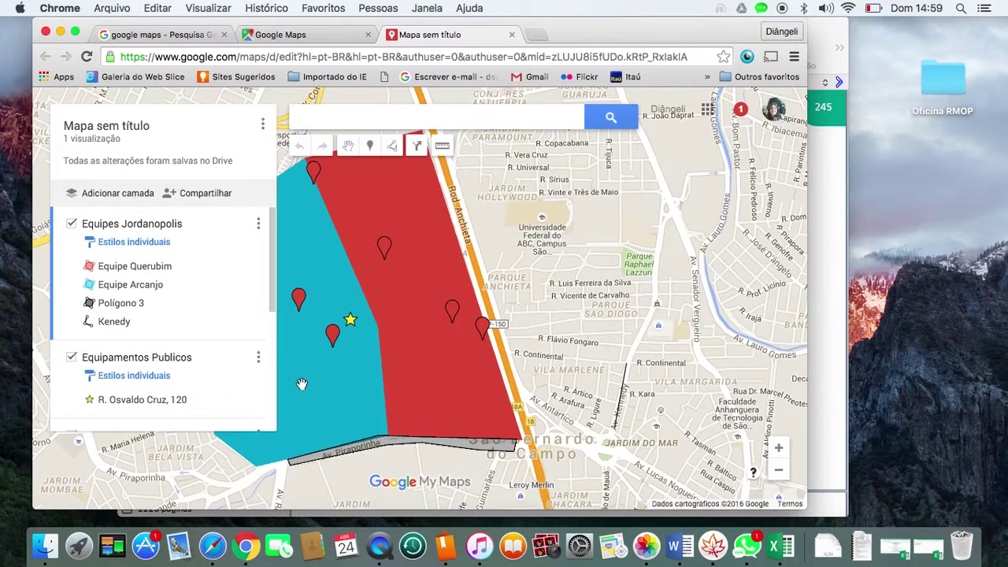
Examine the Equipe Arcanjo territory's details and the imported patient entries in the Lista de VD layer
drag(338, 478, 465, 480)
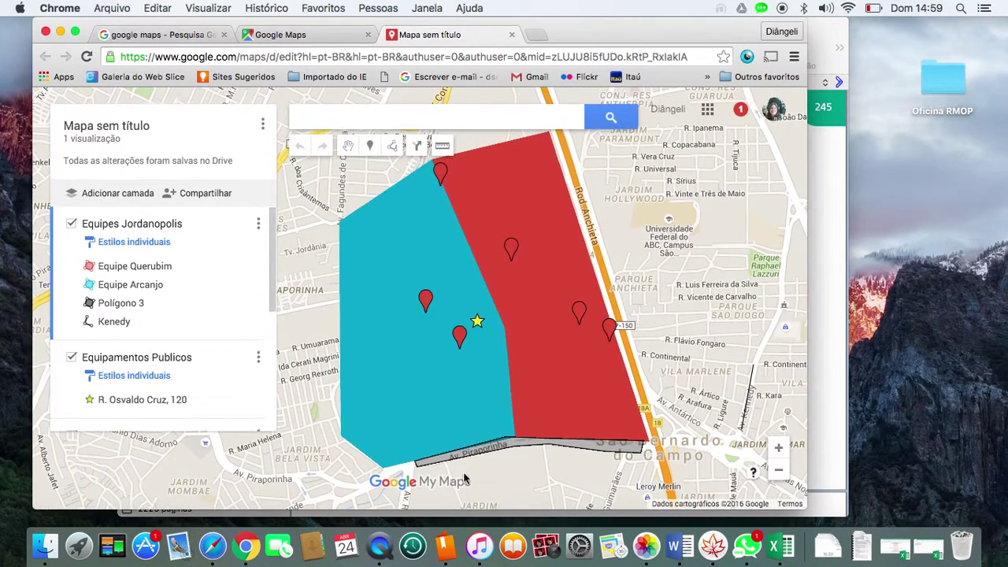
click(480, 409)
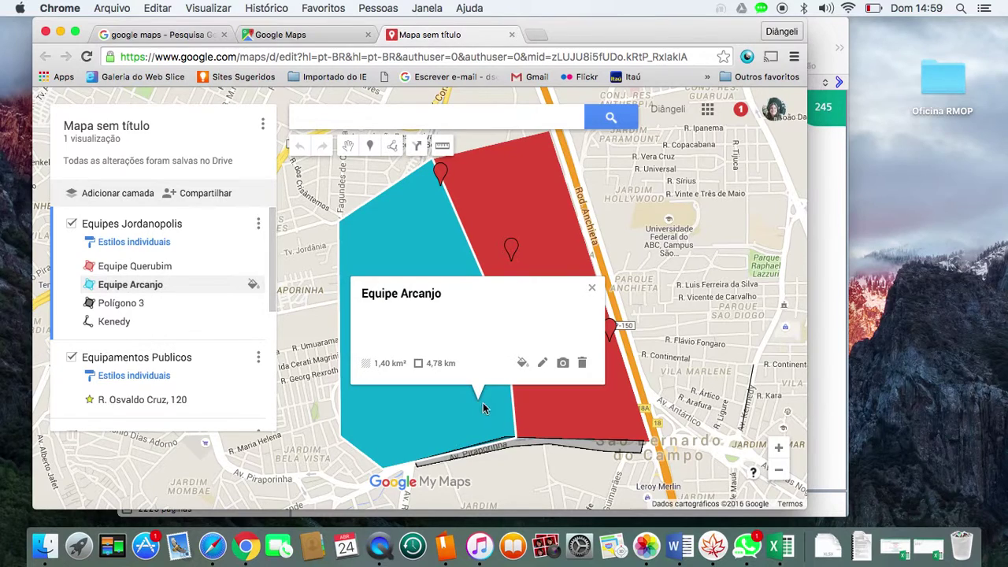
click(596, 287)
scroll(212, 370, down, 6)
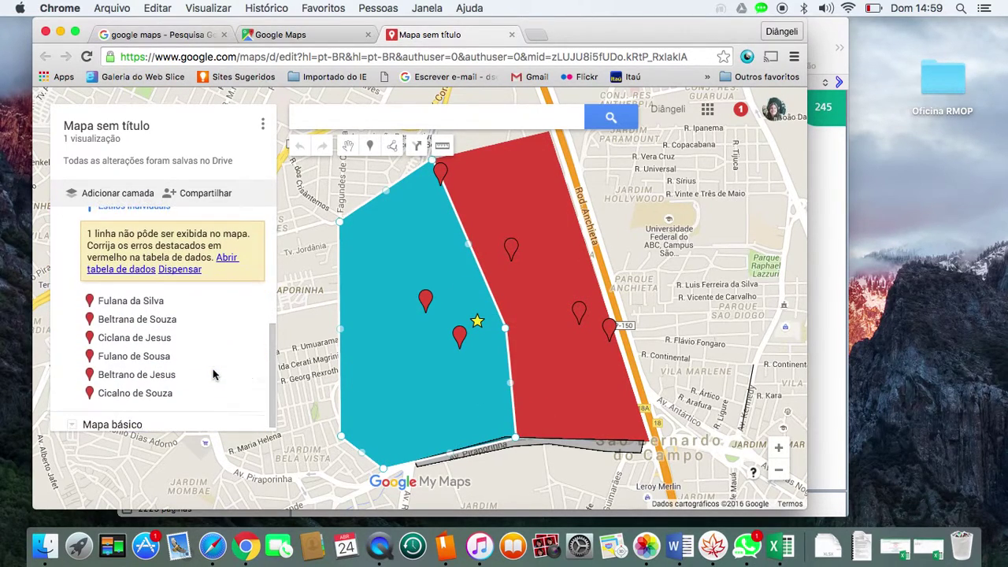
Open the Lista de VD data table from the import error notice, examine its rows and address columns, and close it
scroll(212, 374, up, 1)
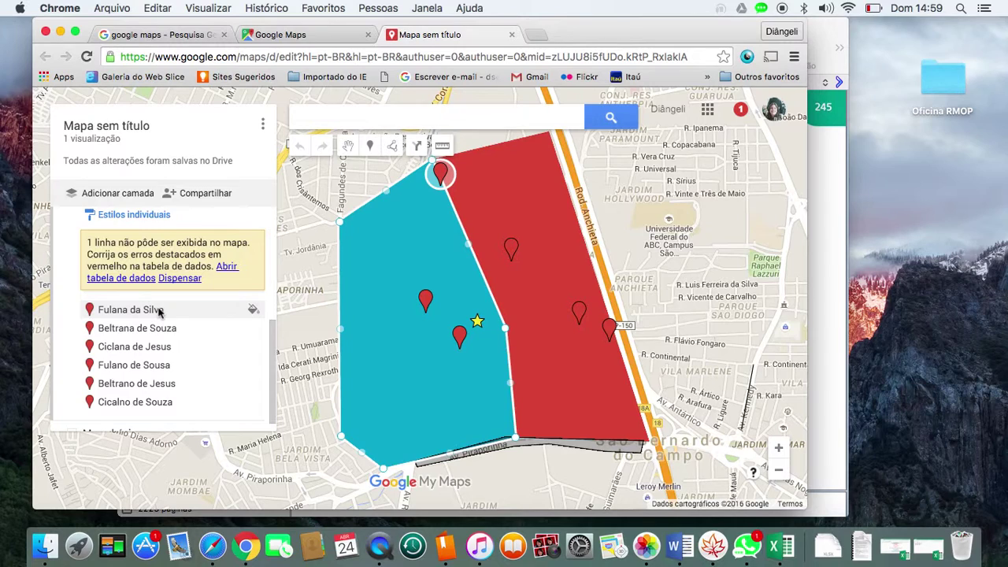
click(148, 281)
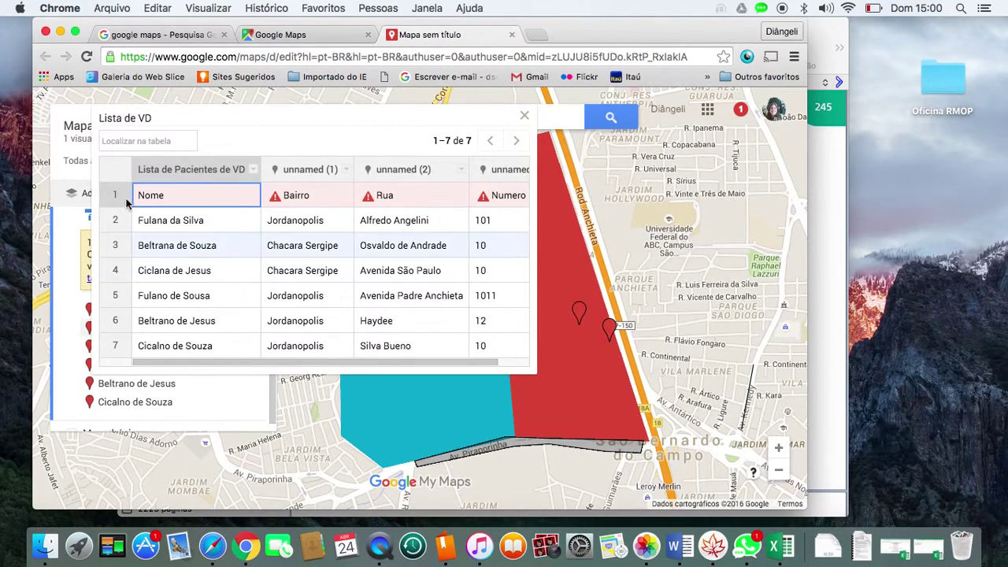
scroll(403, 250, right, 2)
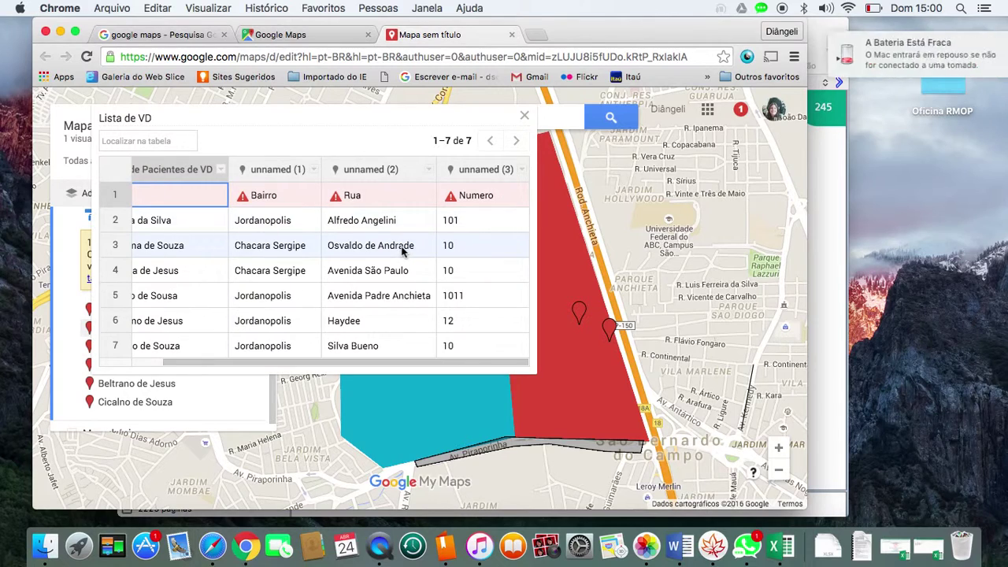
scroll(403, 250, left, 2)
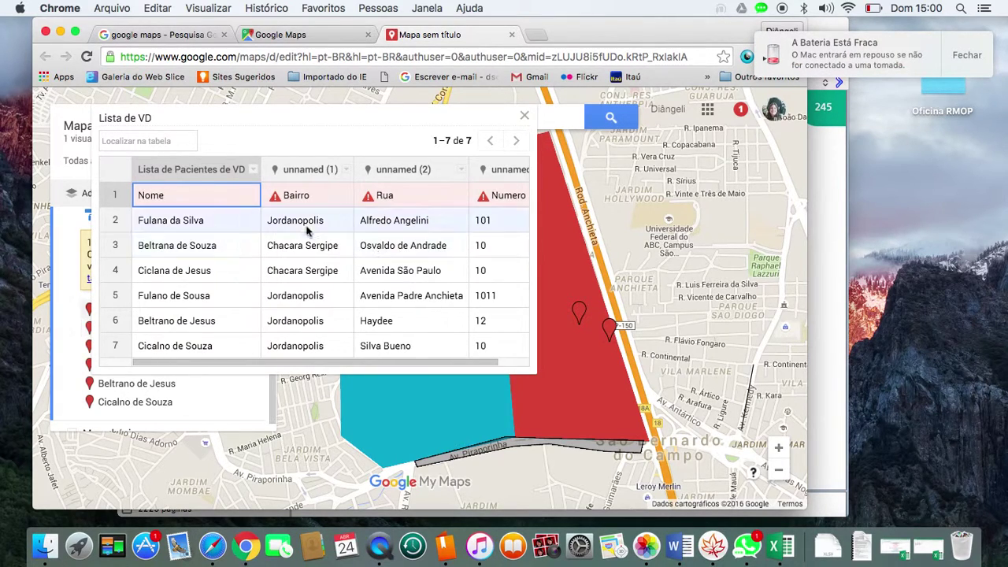
click(524, 115)
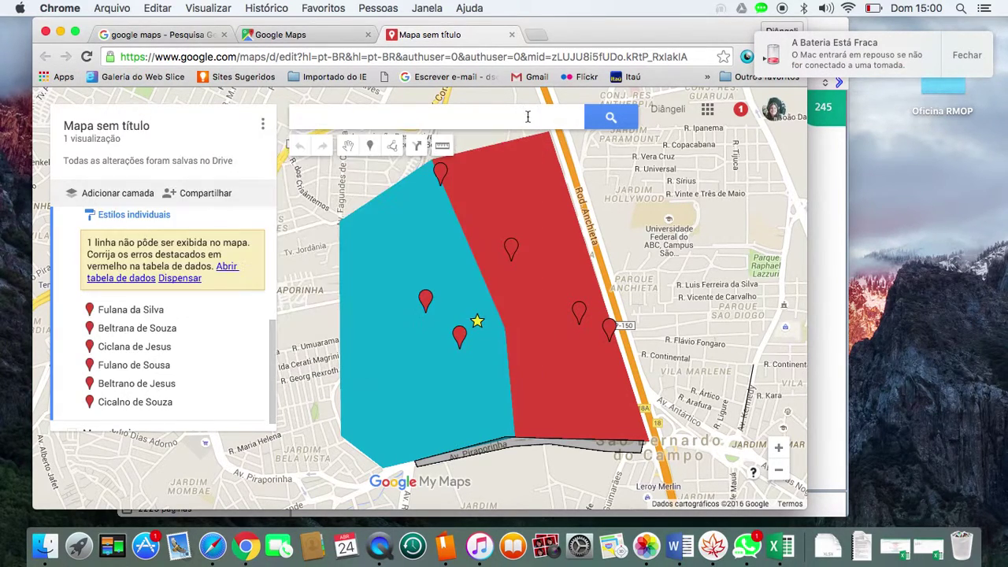
Examine the first patient's marker details and editable fields in the Lista de VD layer, and close the marker card
click(162, 316)
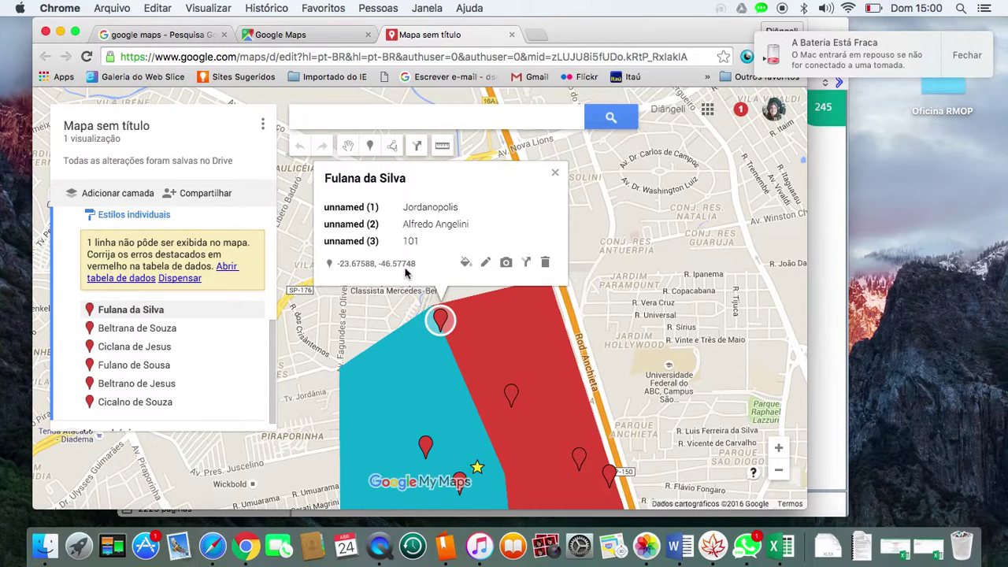
click(485, 262)
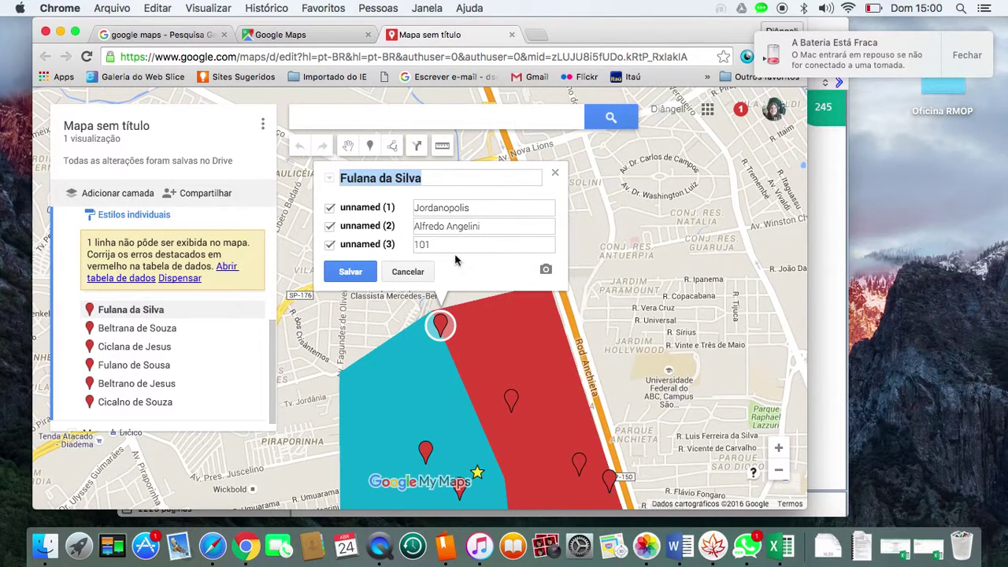
click(350, 271)
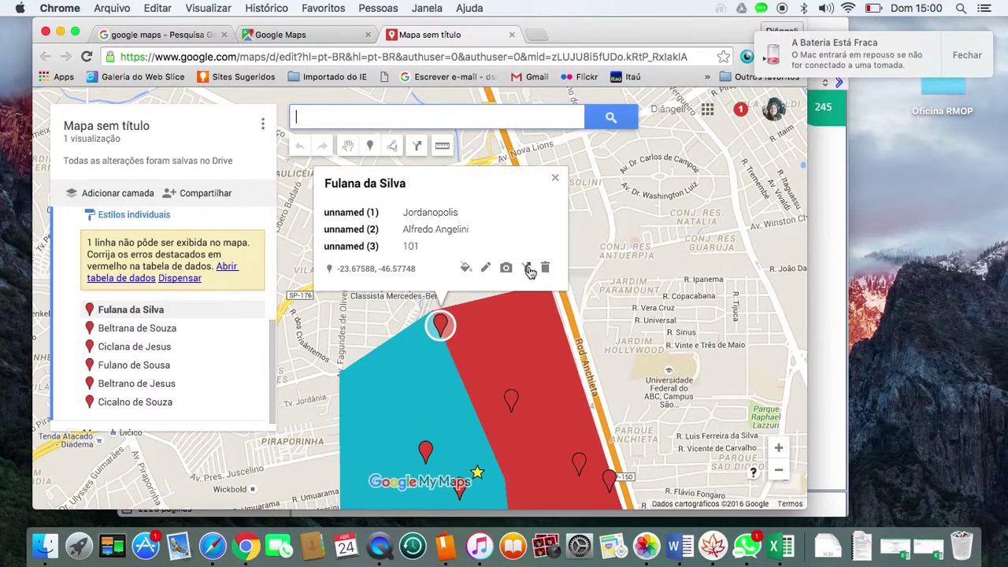
click(555, 180)
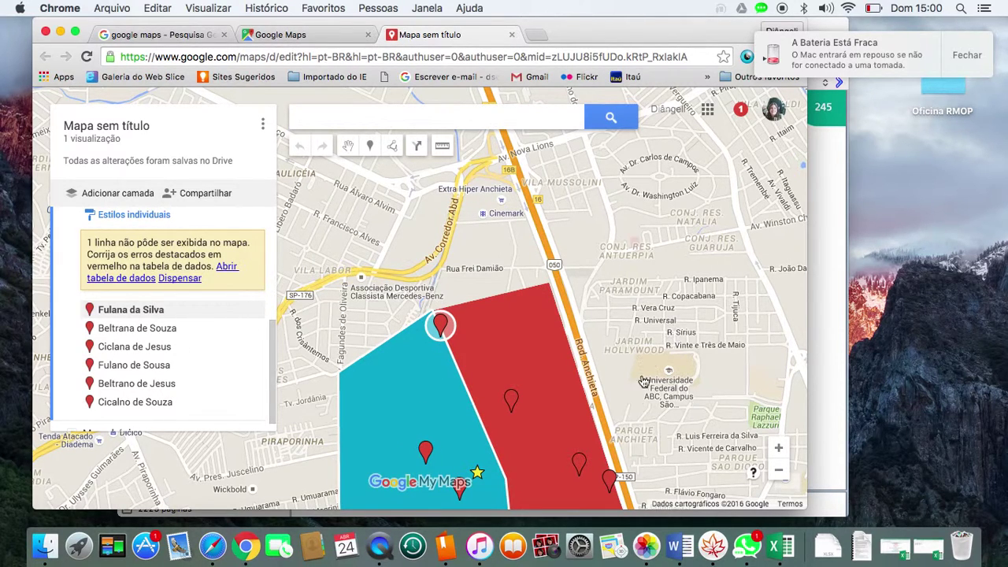
Dismiss the import error notice in the Lista de VD layer
scroll(632, 410, down, 2)
scroll(630, 329, down, 2)
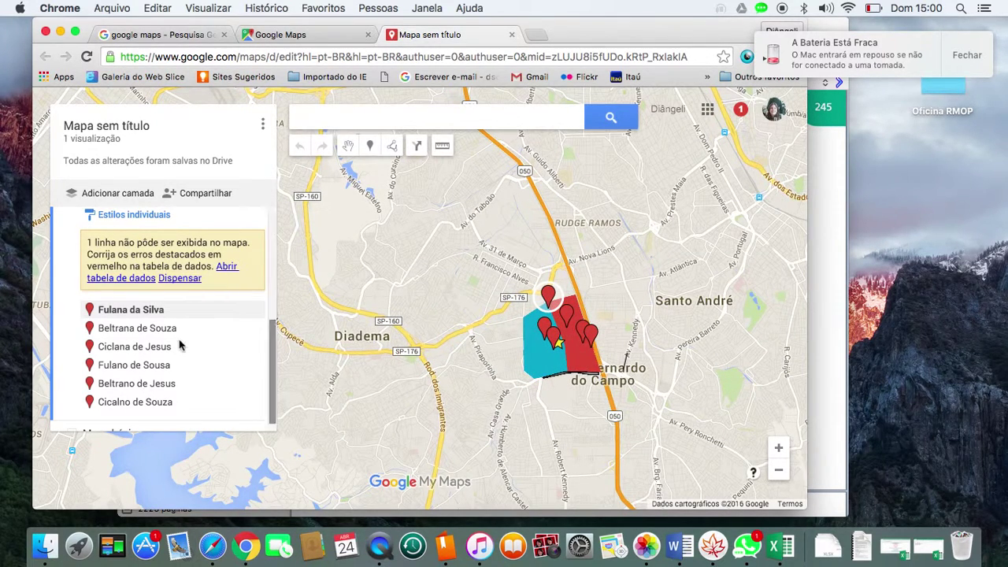
scroll(182, 347, down, 1)
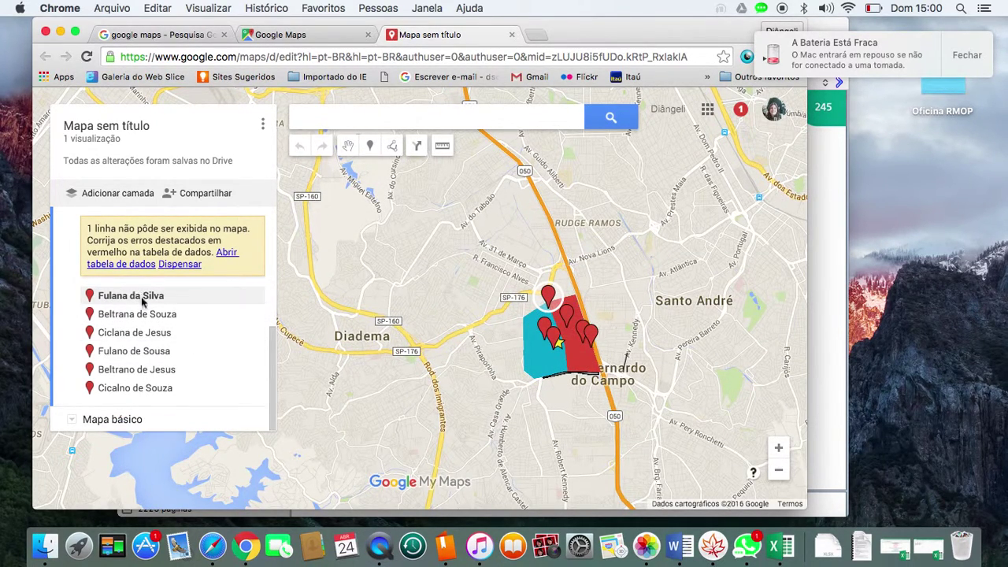
click(186, 267)
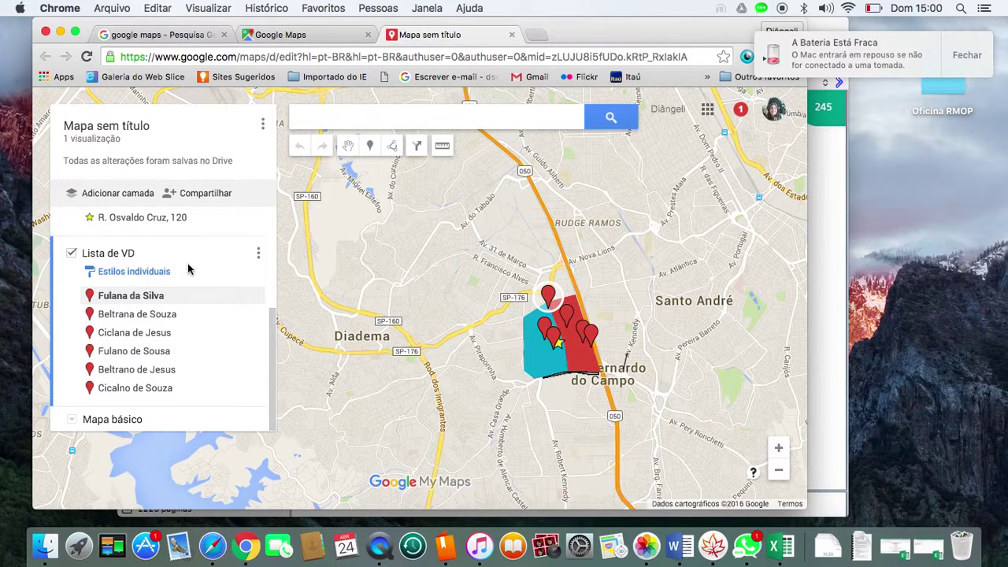
Add a new layer to the map and name it "Sem Bairro"
scroll(187, 269, up, 5)
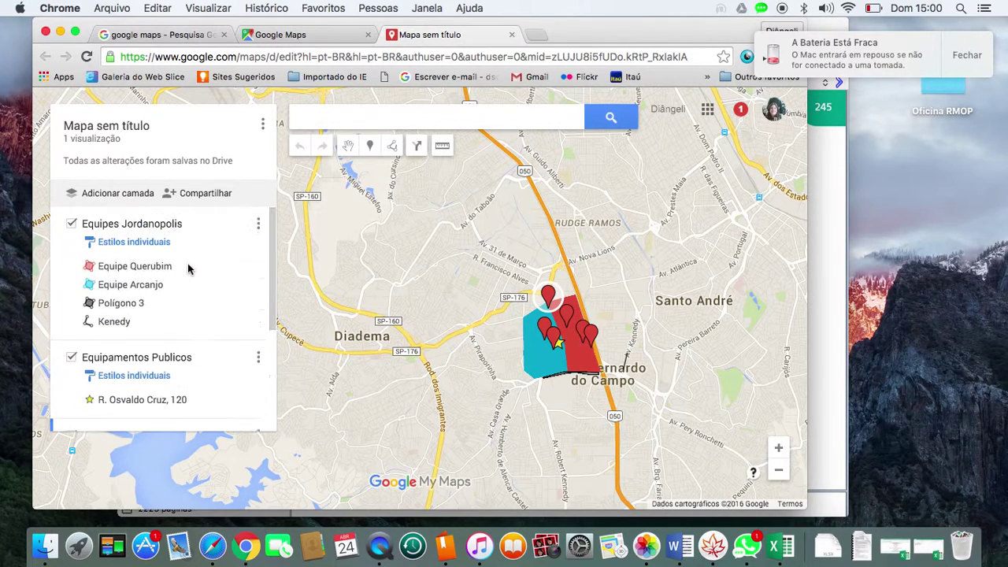
click(118, 192)
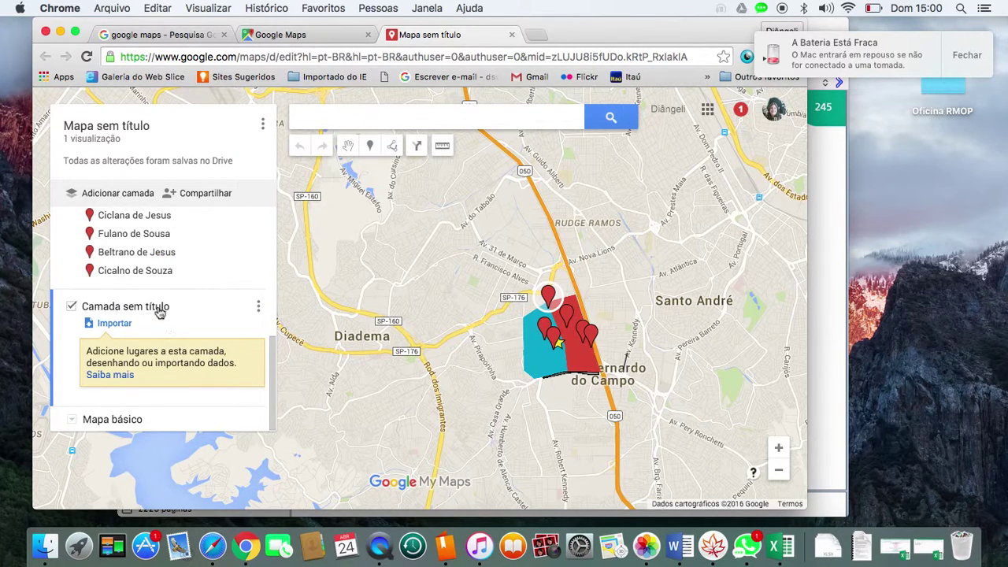
click(158, 308)
key(BackSpace)
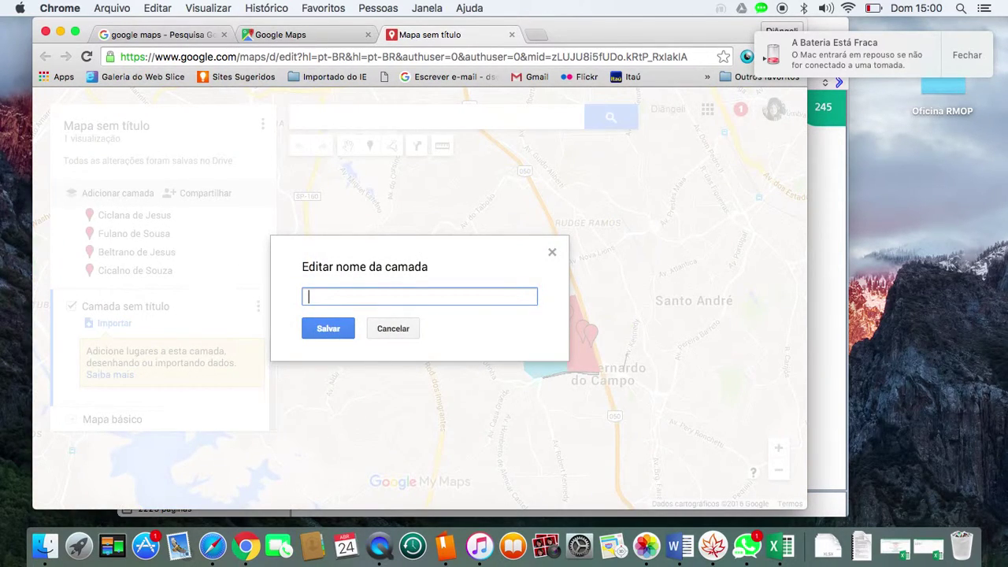
text(Sem Bairro)
click(328, 329)
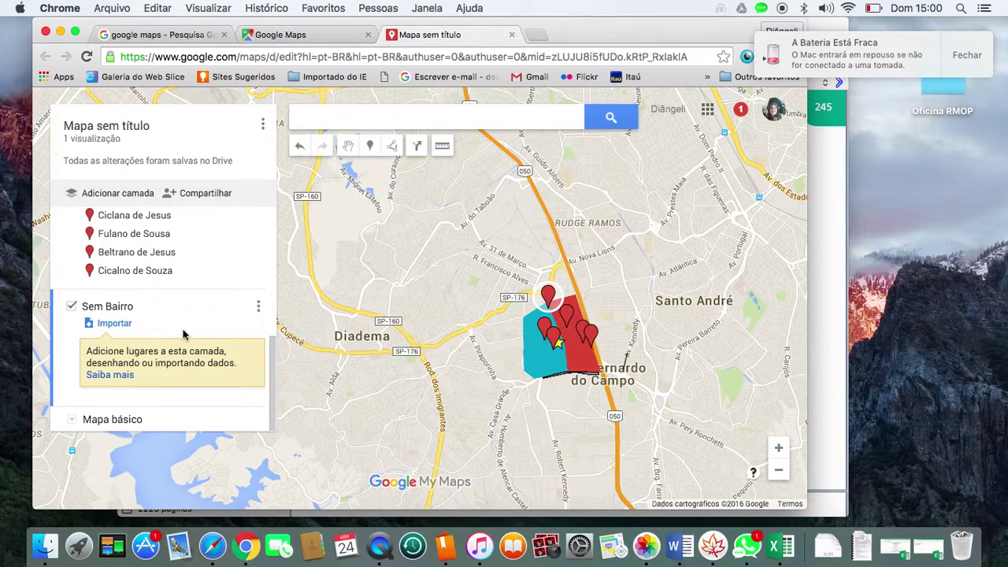
Close the open Excel workbook and upload "Video de Google Maps" from the Documentos folder as import data for the Sem Bairro layer
click(121, 325)
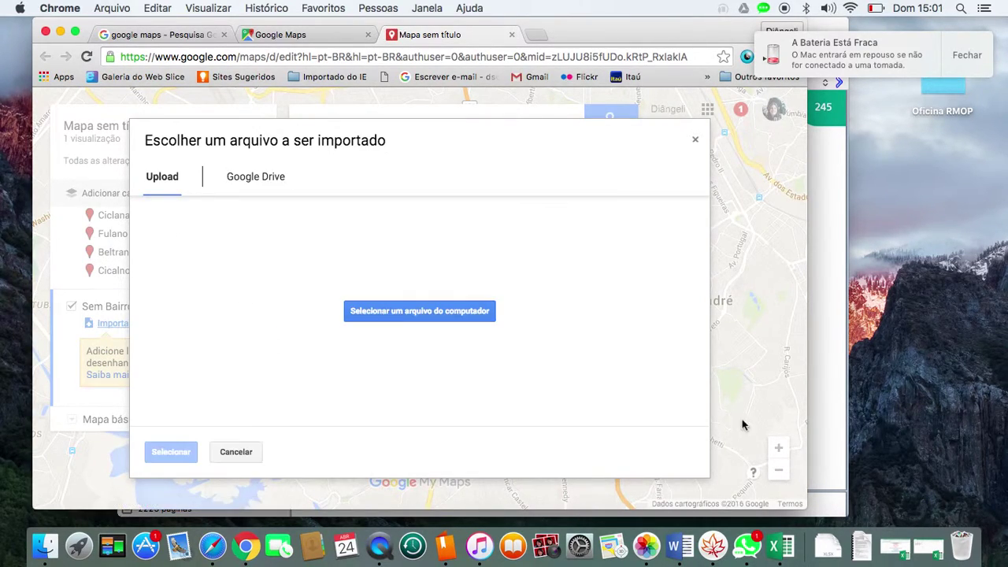
click(930, 552)
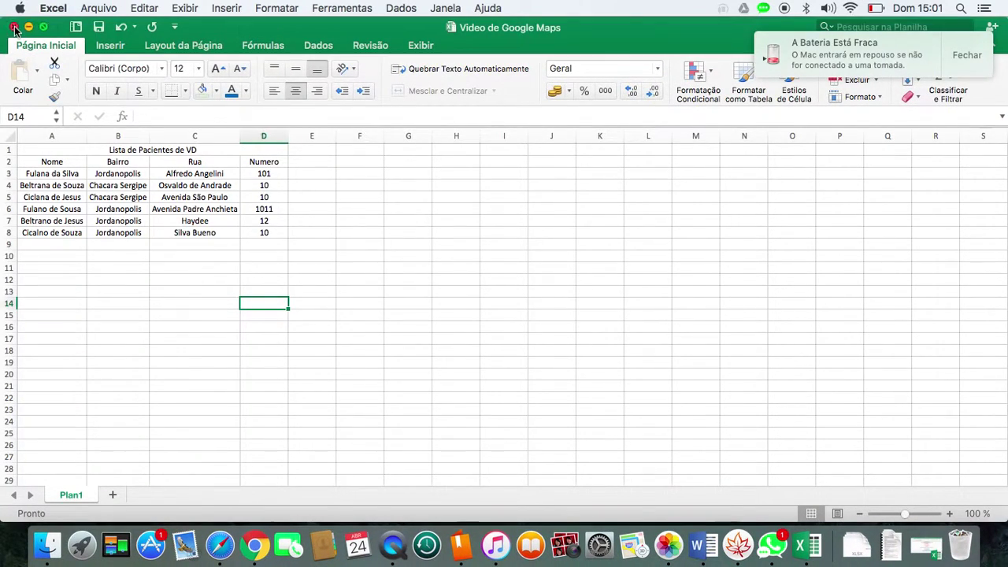
click(13, 28)
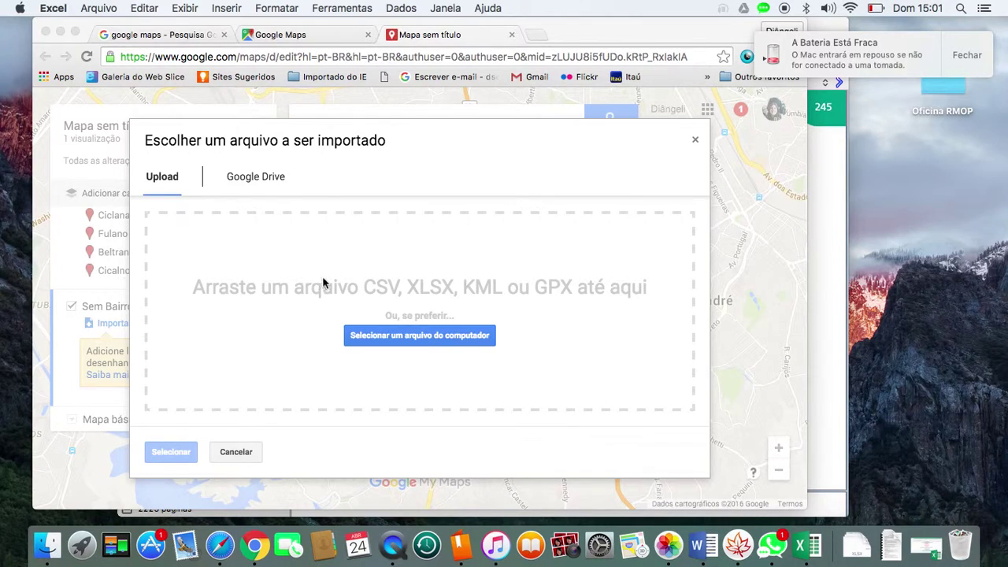
click(435, 332)
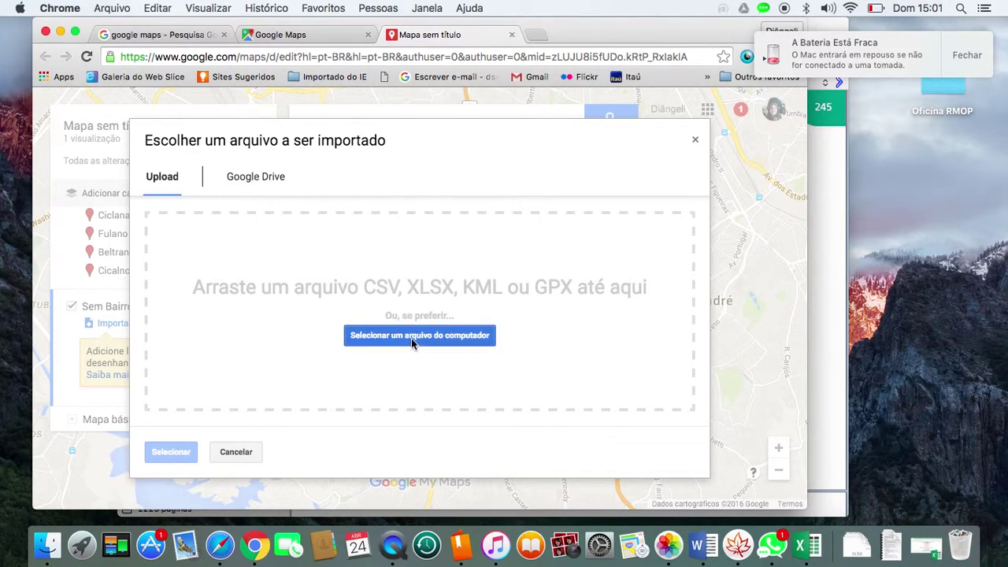
click(970, 55)
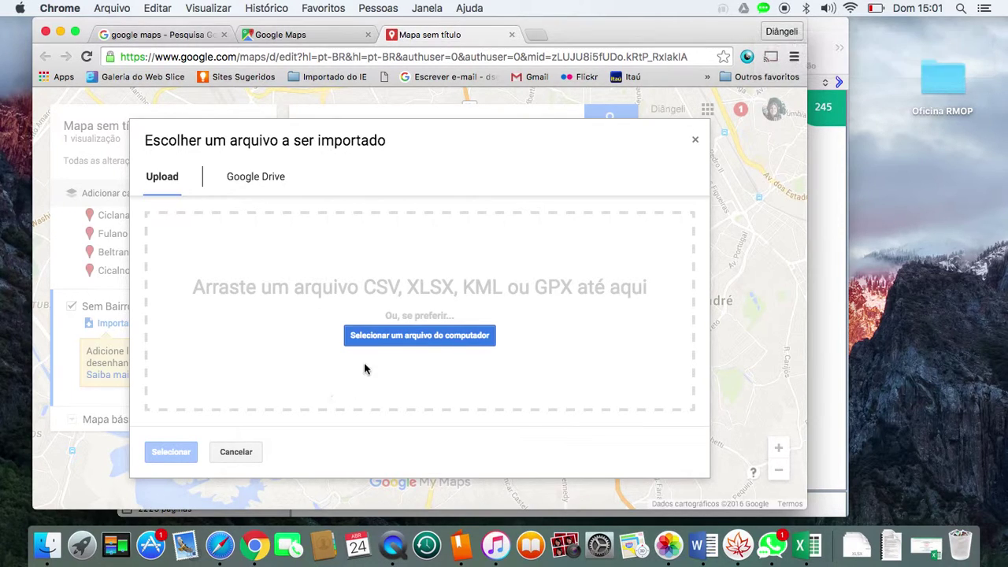
click(407, 338)
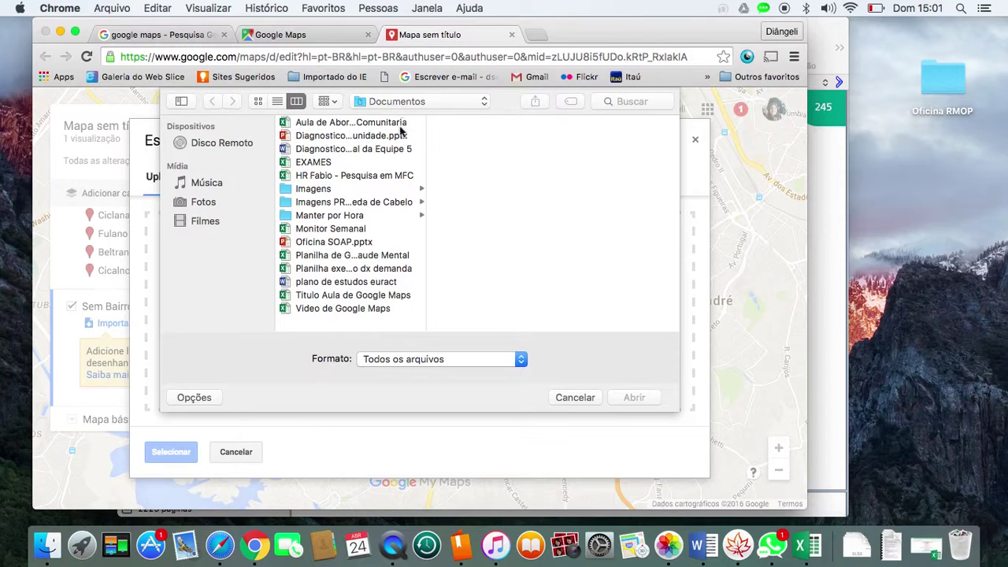
click(340, 309)
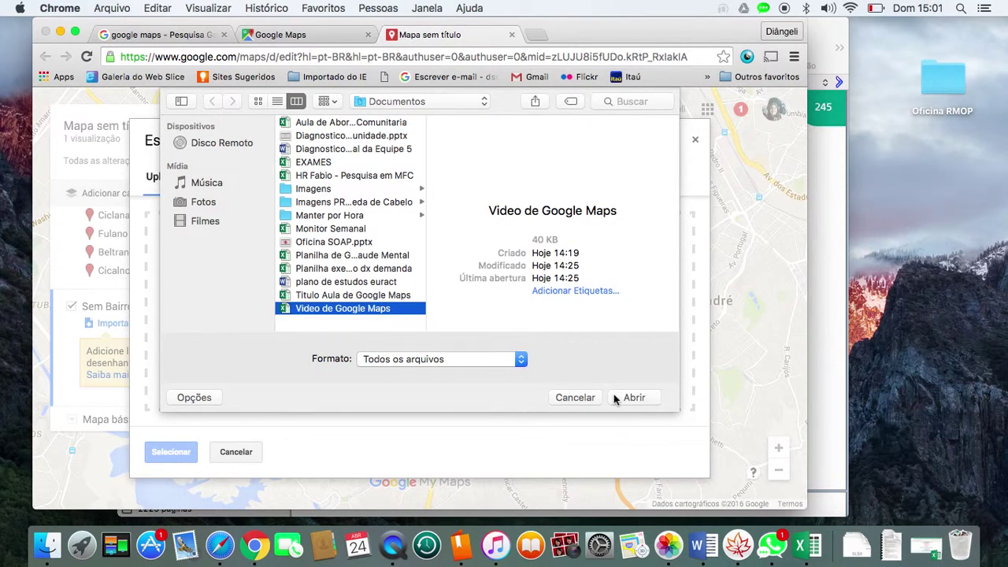
click(632, 398)
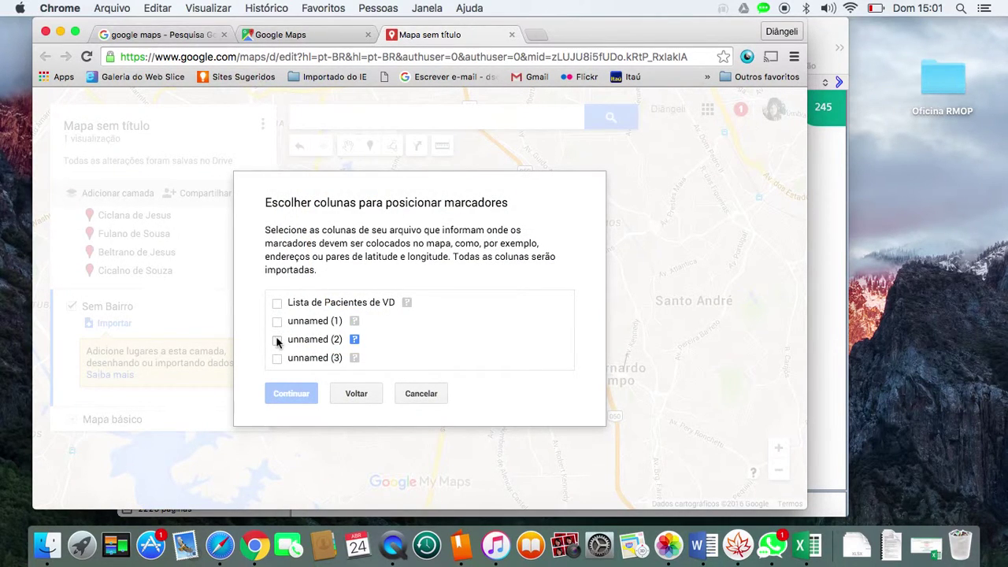
Finish the Sem Bairro import by positioning markers with columns unnamed (2) and unnamed (3) and titling them with "Lista de Pacientes de VD"
click(278, 340)
click(277, 358)
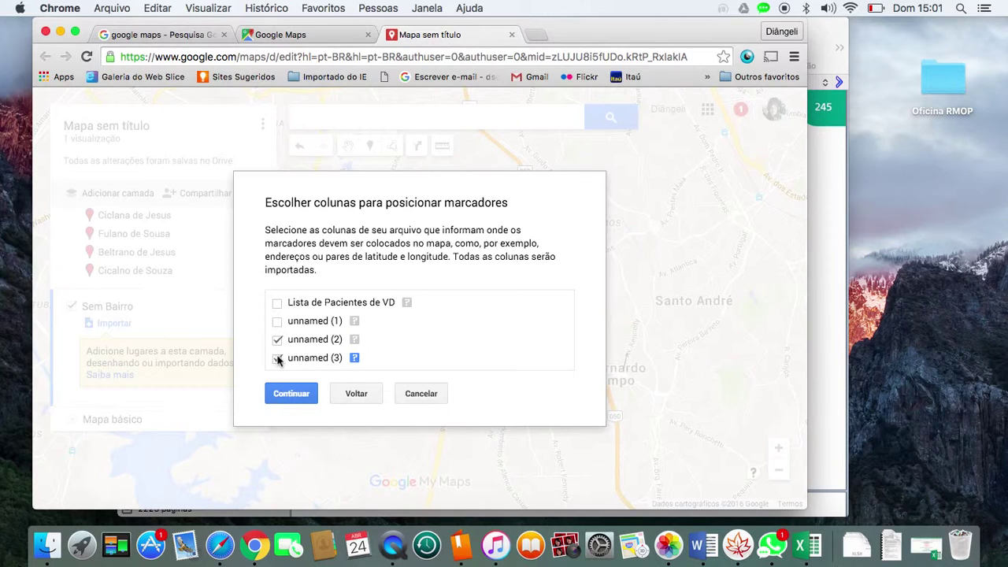
click(304, 395)
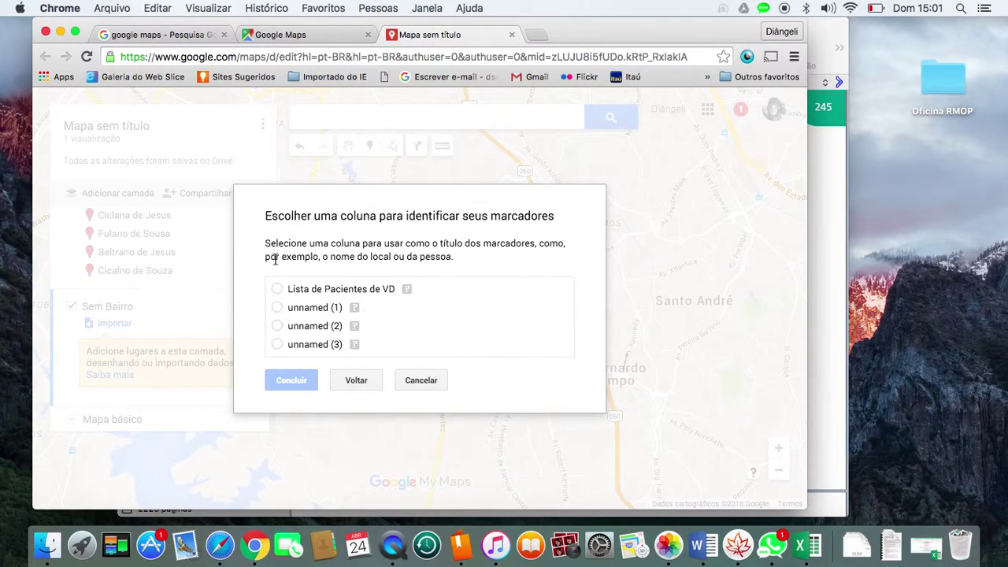
click(278, 288)
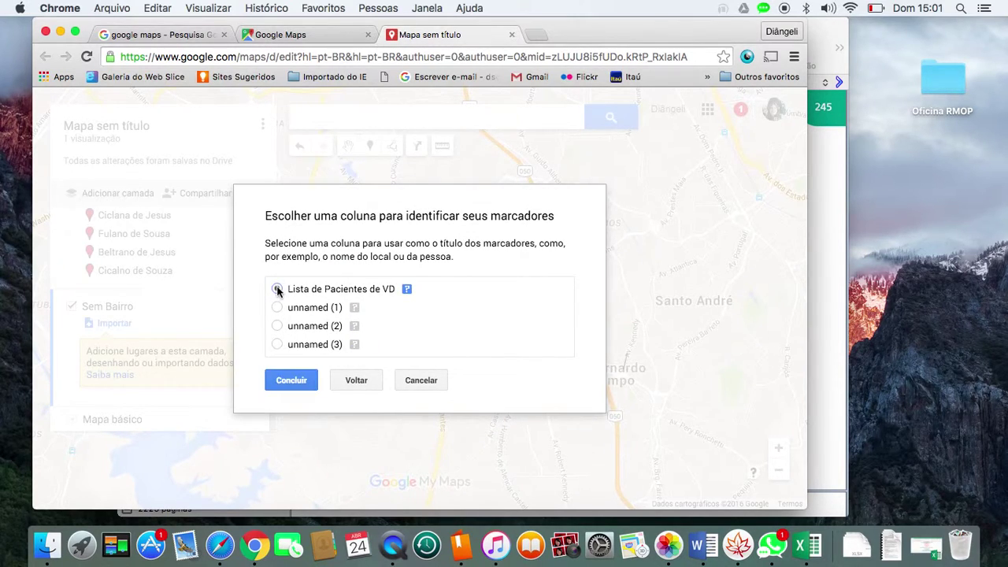
click(290, 381)
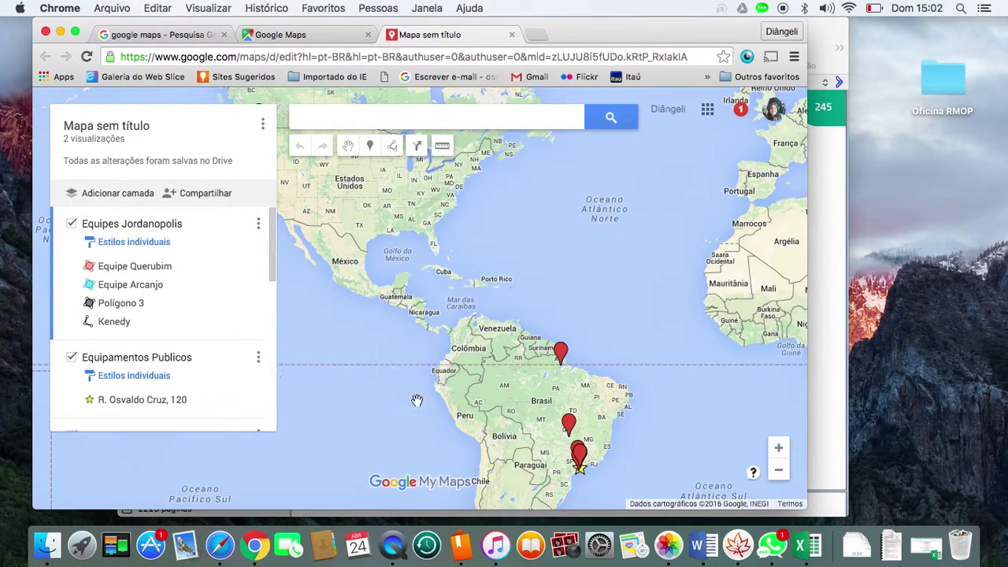
Examine where the markers imported without a neighbourhood fall on the map and review the Sem Bairro layer's entries
drag(428, 362, 401, 261)
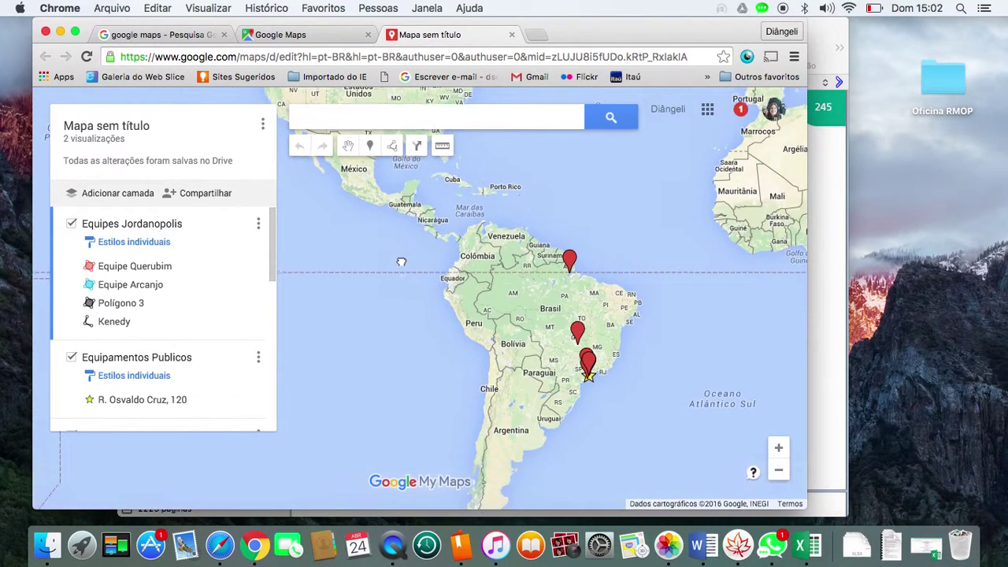
drag(407, 318, 408, 359)
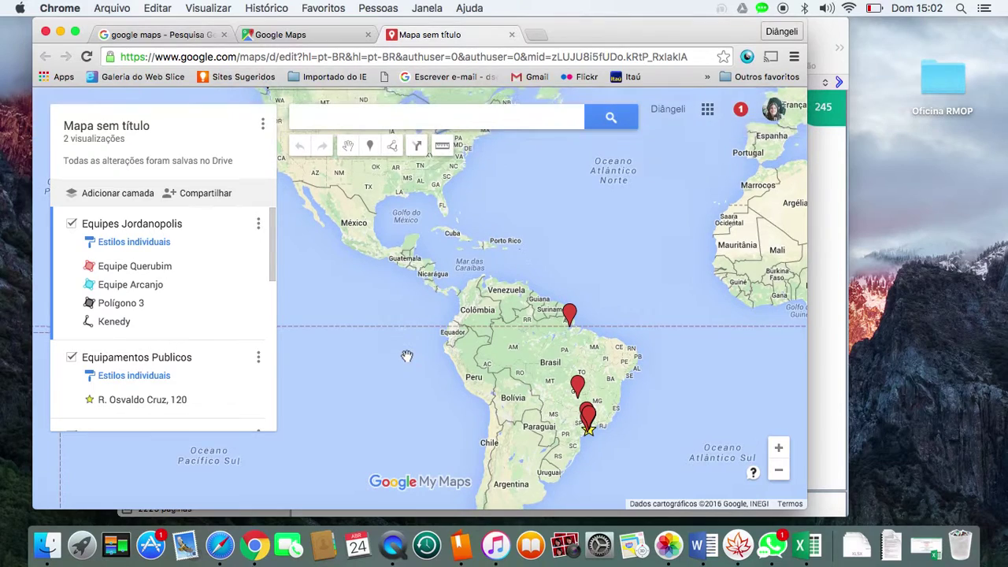
scroll(193, 415, down, 2)
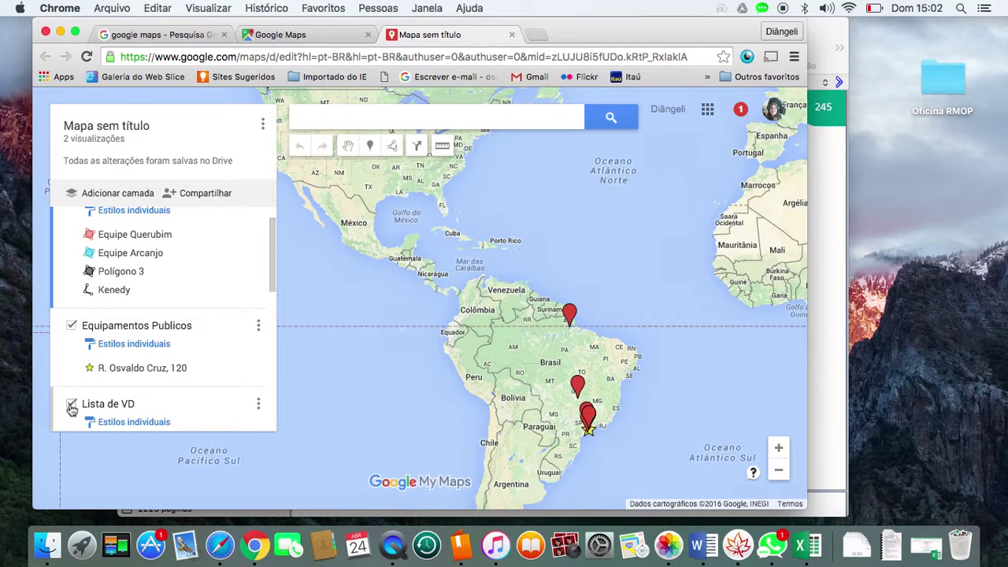
scroll(128, 386, down, 10)
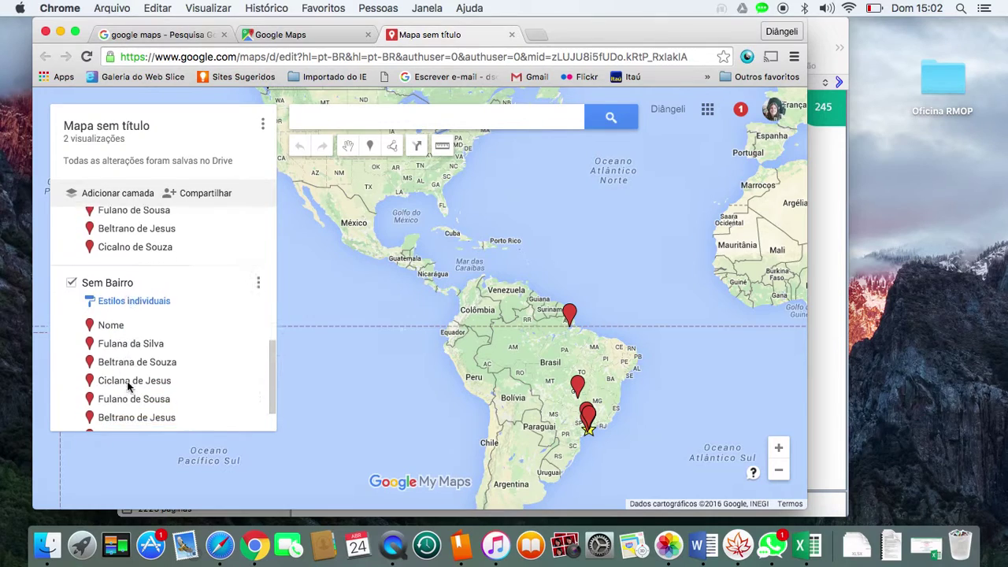
scroll(105, 308, down, 1)
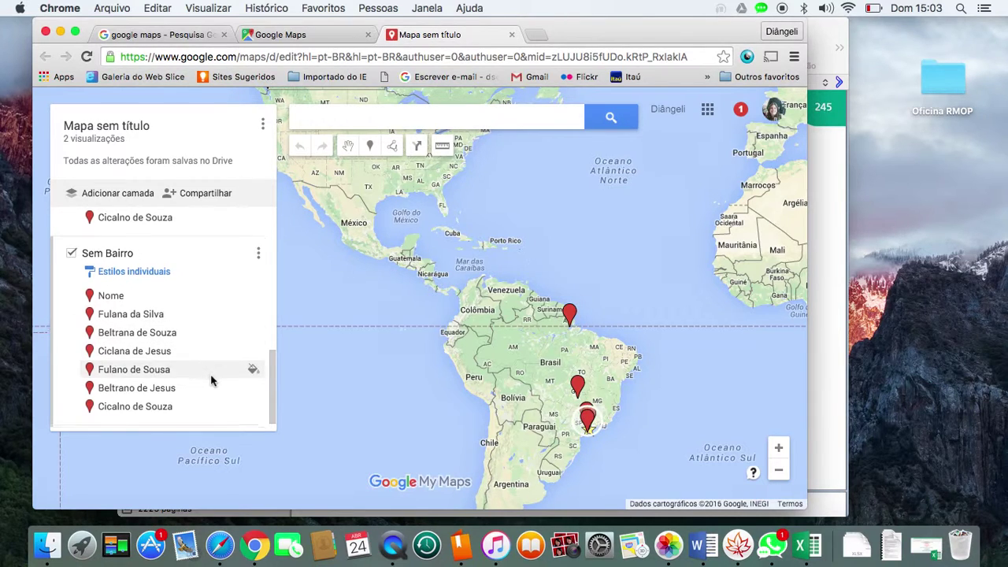
scroll(211, 382, down, 1)
scroll(211, 381, up, 8)
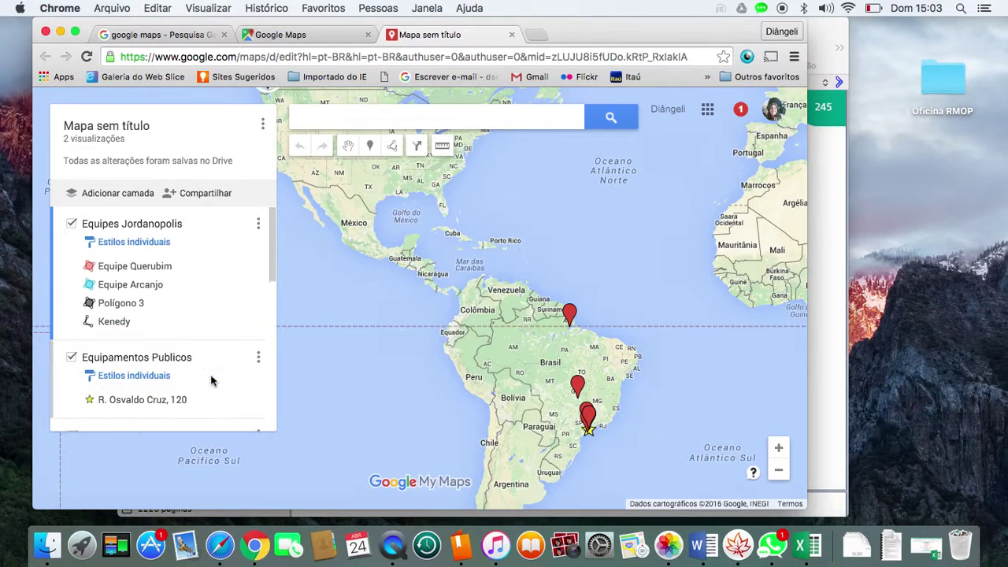
scroll(211, 381, down, 8)
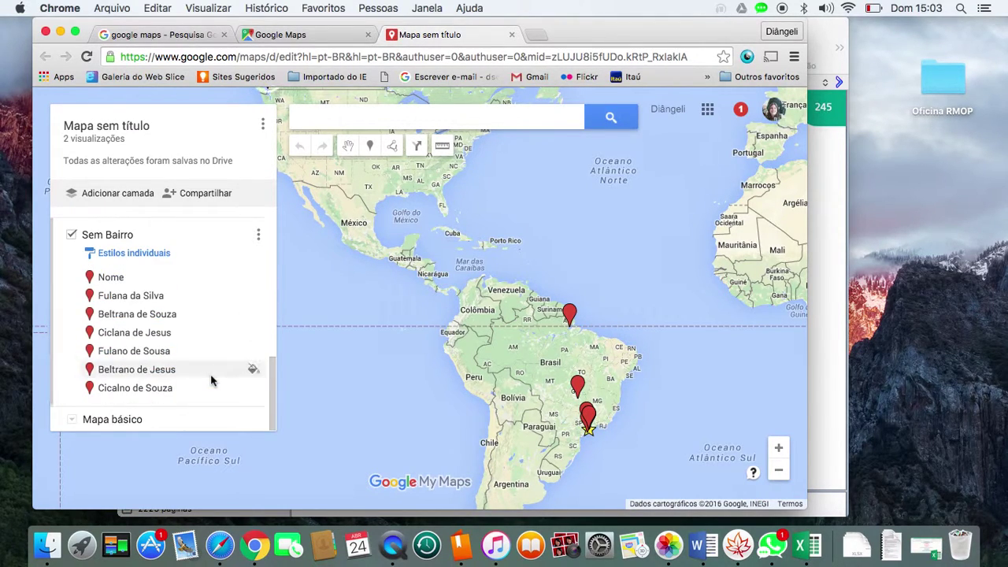
Hide the Sem Bairro layer and examine the Lista de VD markers over the team territories in São Bernardo do Campo
click(71, 235)
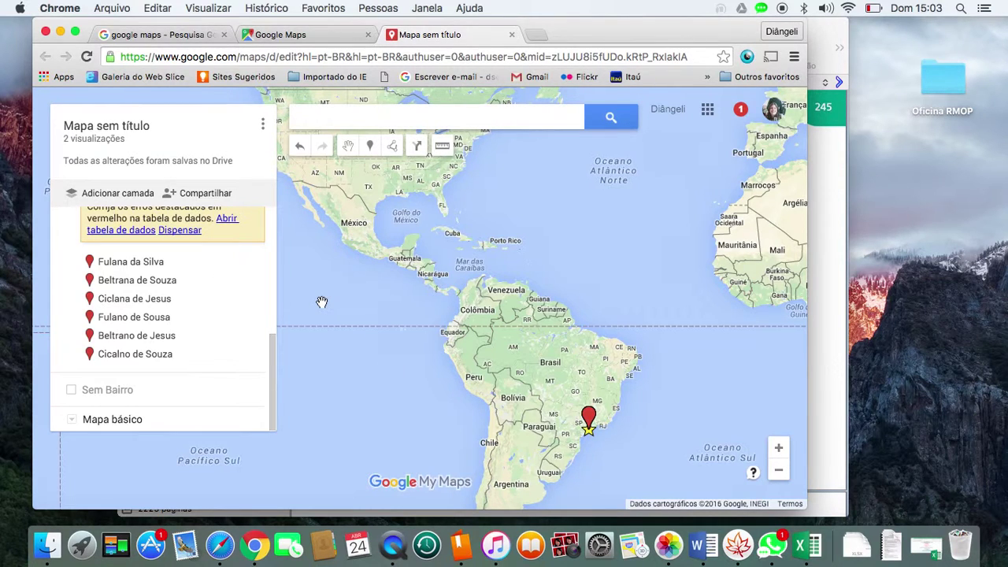
scroll(322, 301, up, 3)
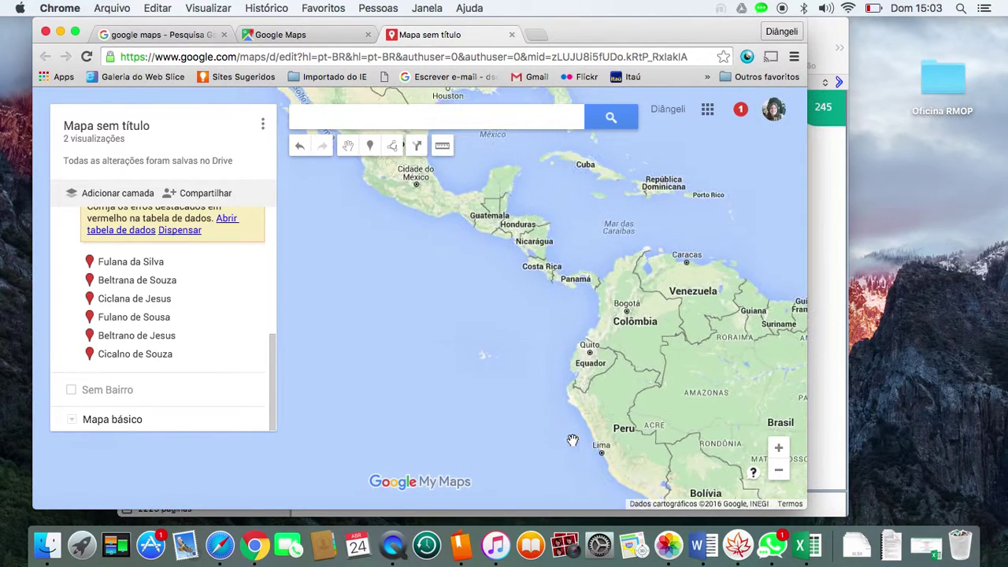
mouse_move(446, 436)
mouse_down()
mouse_move(405, 408)
mouse_move(379, 316)
mouse_up()
mouse_move(534, 398)
mouse_down()
mouse_move(460, 387)
mouse_move(508, 396)
mouse_up()
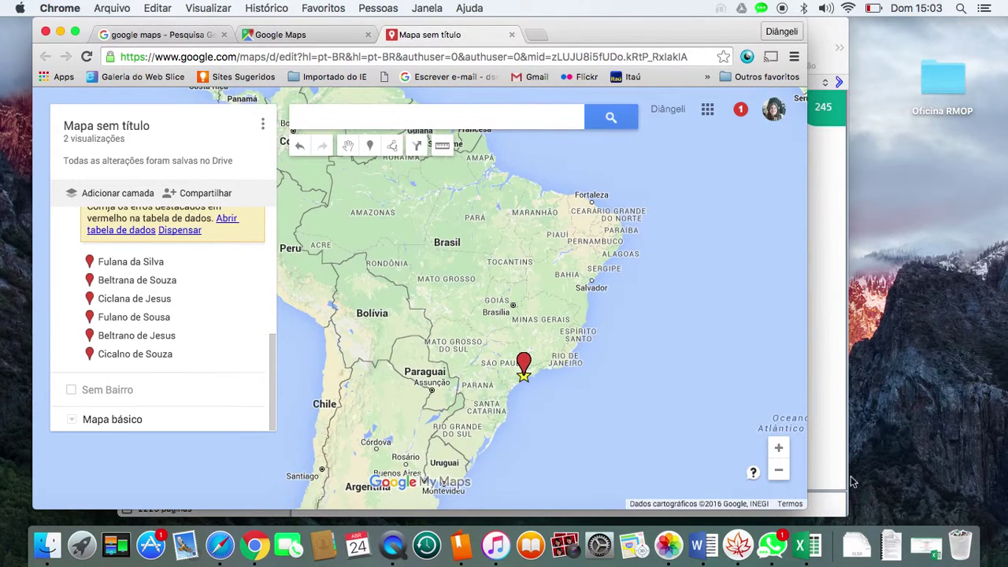
click(778, 447)
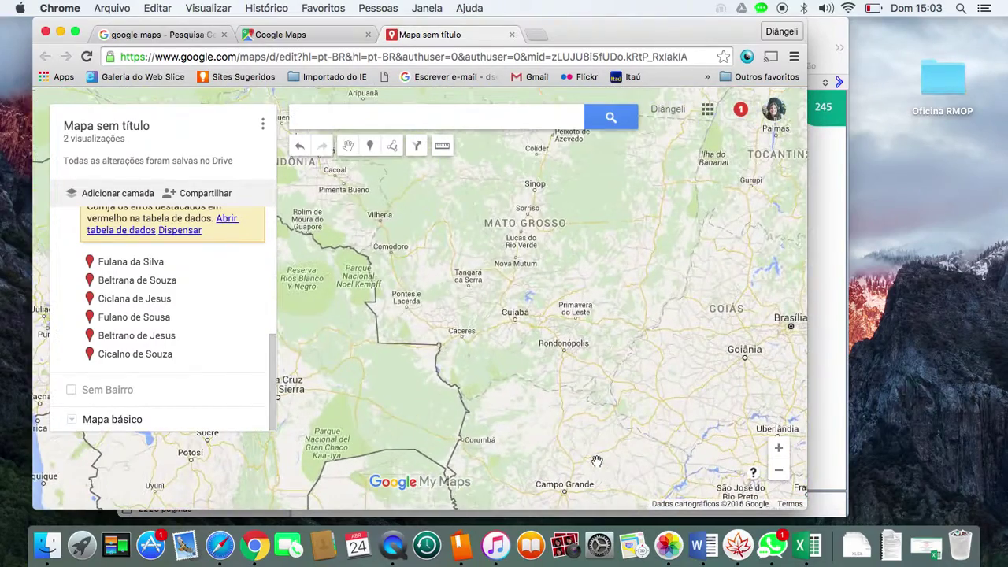
drag(592, 457, 472, 317)
mouse_move(680, 490)
mouse_down()
mouse_move(556, 360)
mouse_move(513, 361)
mouse_up()
click(772, 448)
click(776, 449)
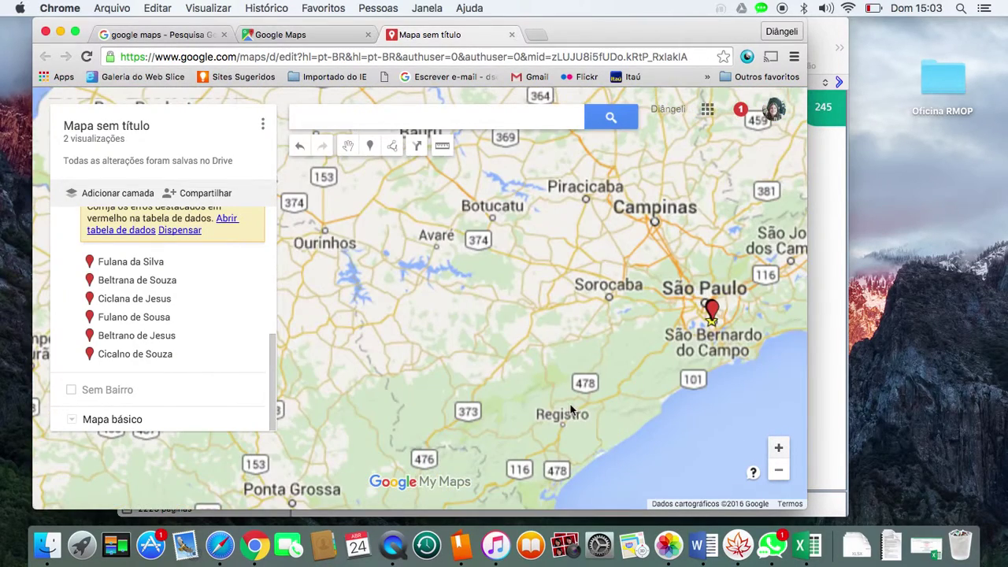
drag(642, 404, 407, 403)
click(778, 448)
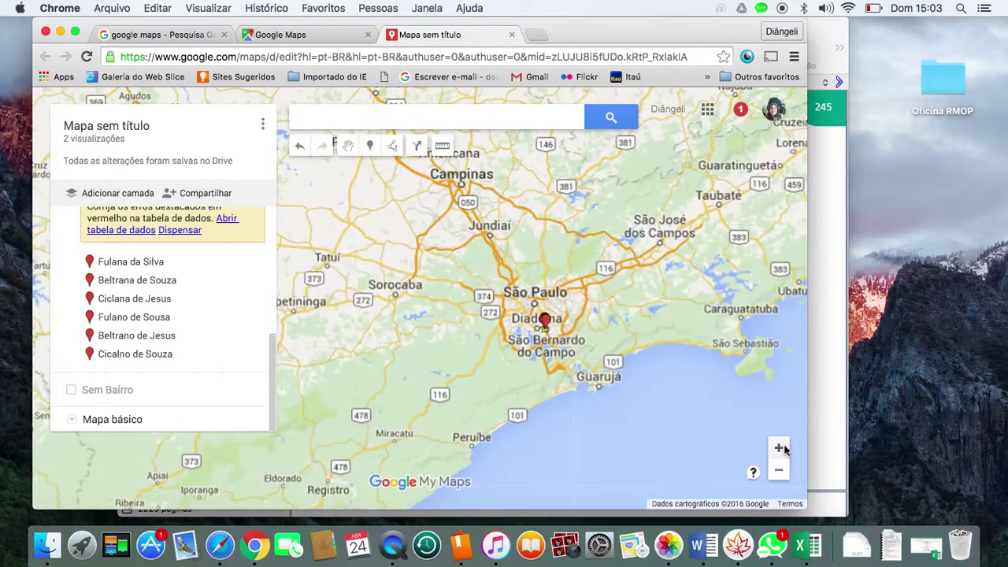
click(779, 449)
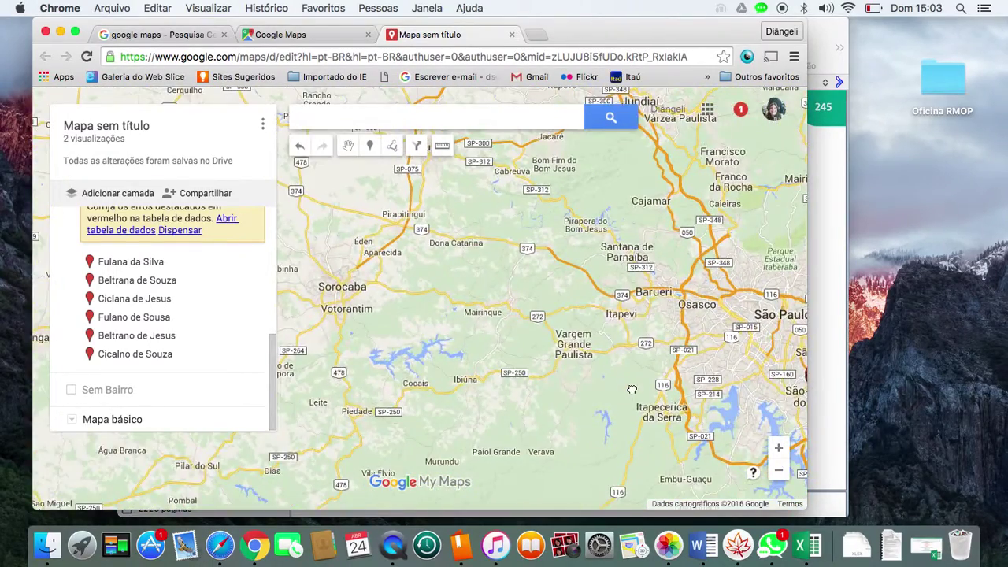
drag(634, 386, 449, 372)
drag(523, 424, 425, 413)
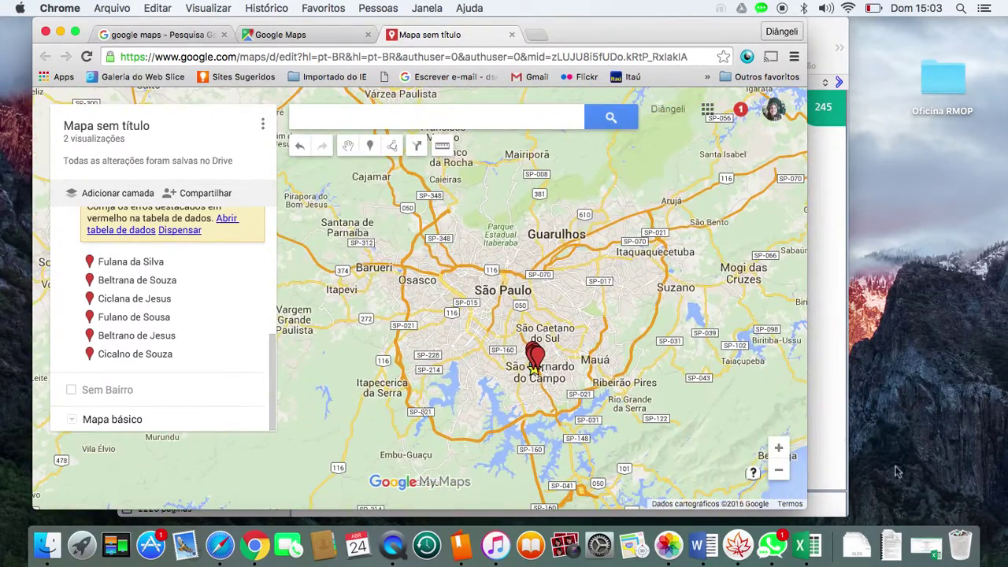
click(778, 449)
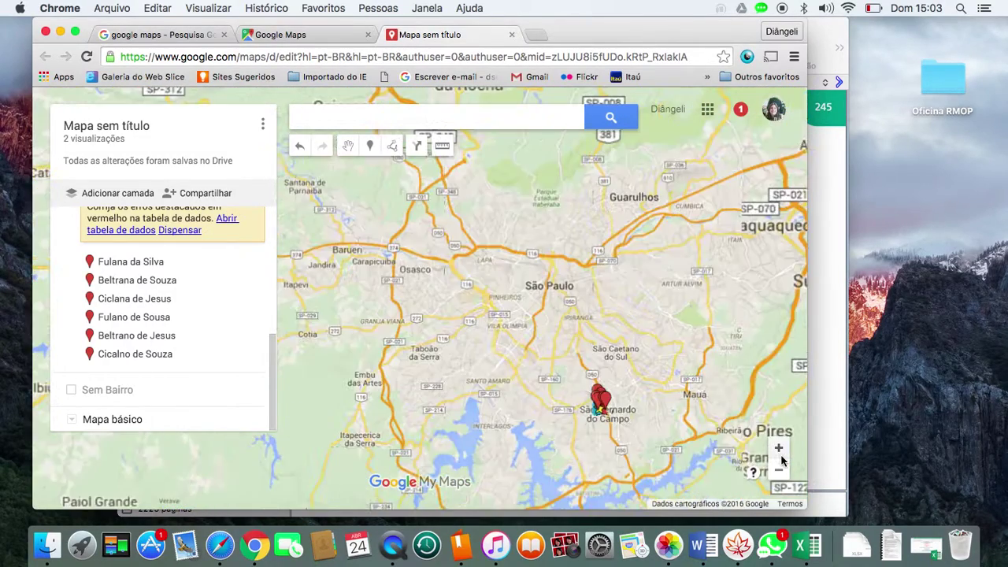
drag(541, 438, 478, 345)
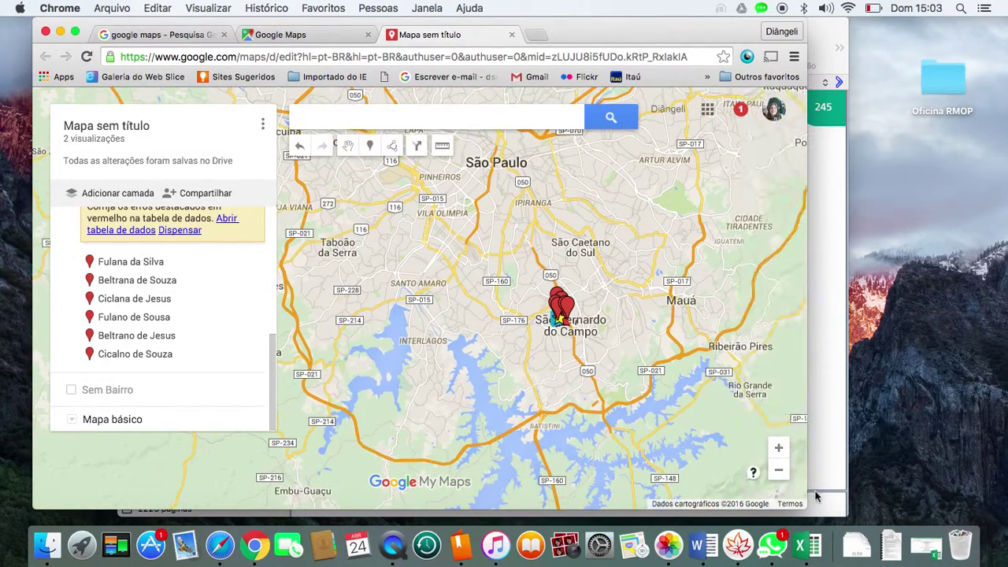
click(778, 450)
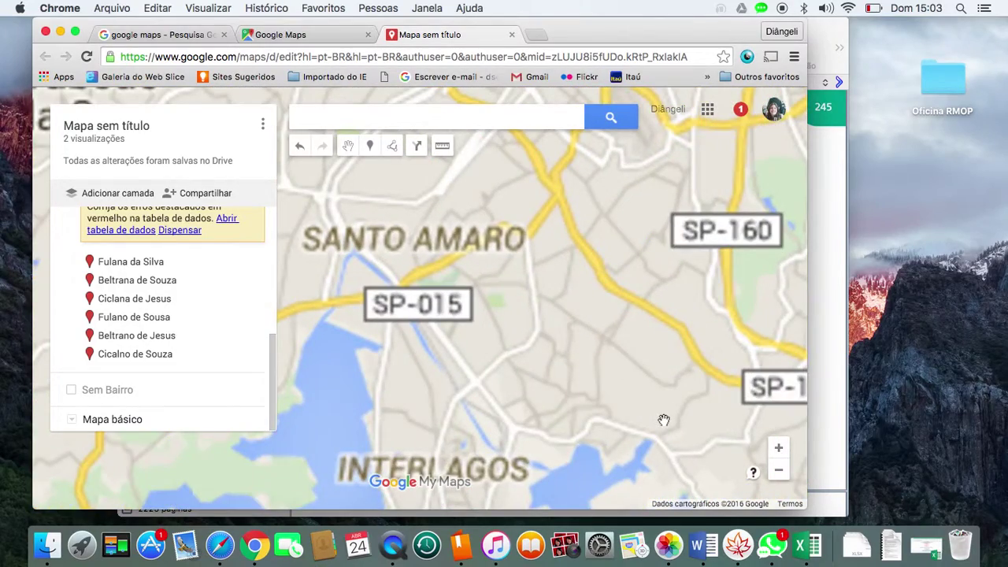
drag(664, 420, 443, 407)
drag(509, 414, 342, 406)
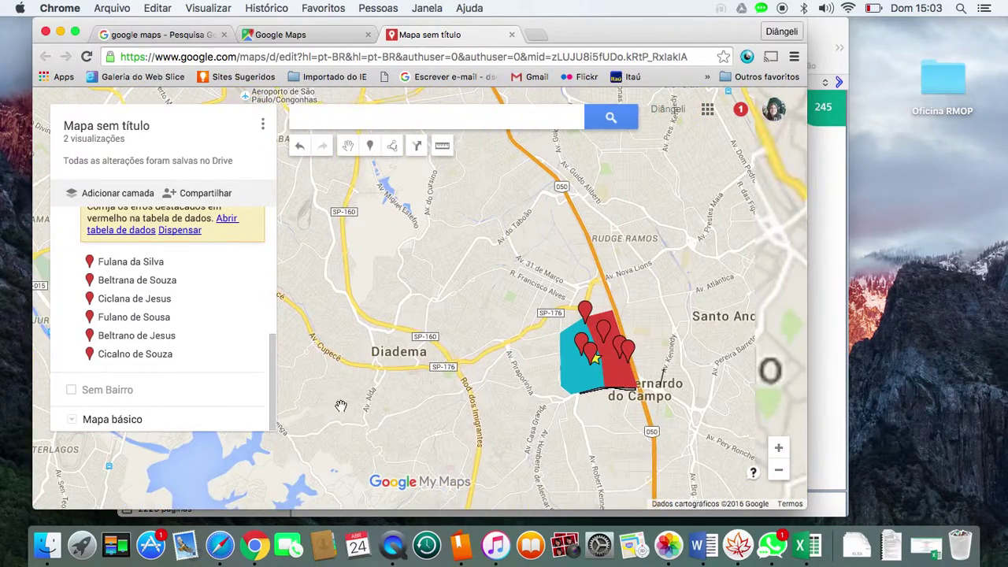
drag(449, 446, 420, 444)
click(778, 448)
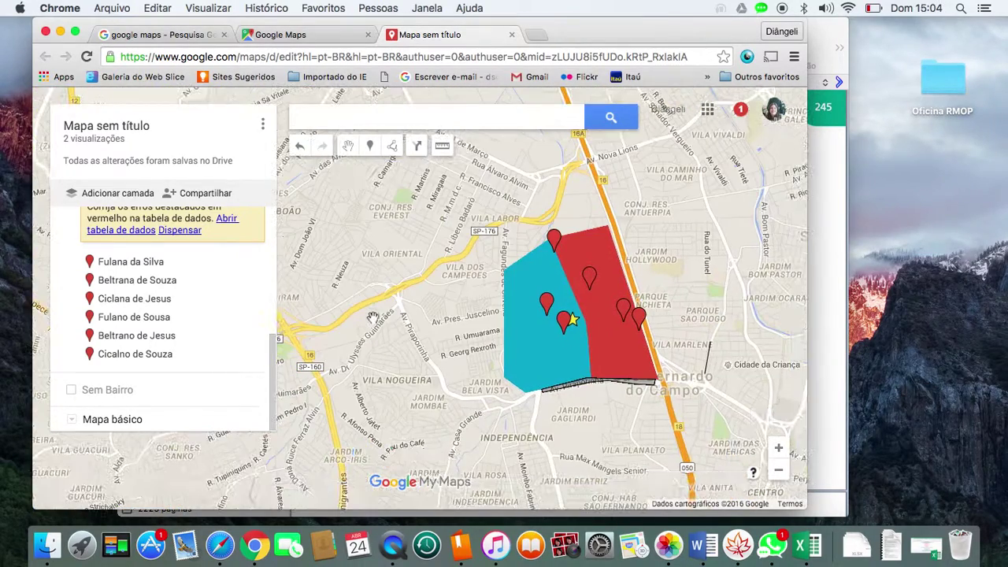
click(779, 449)
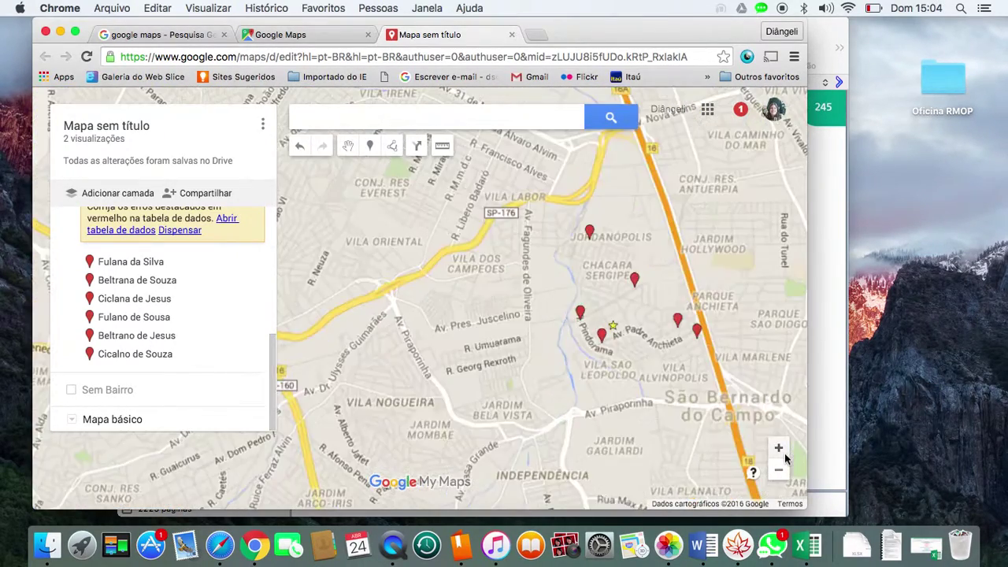
drag(511, 451, 378, 396)
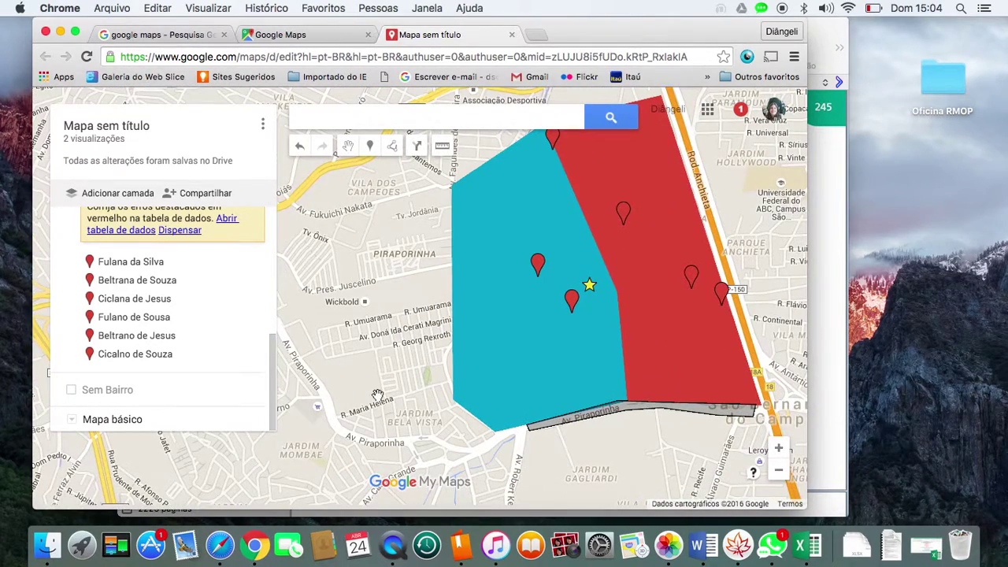
mouse_move(596, 461)
mouse_down()
mouse_move(496, 463)
mouse_move(496, 509)
mouse_up()
Switch the Equipes Jordanopolis and Equipamentos Publicos layers off and back on one at a time, and review the full layer list
scroll(165, 339, up, 5)
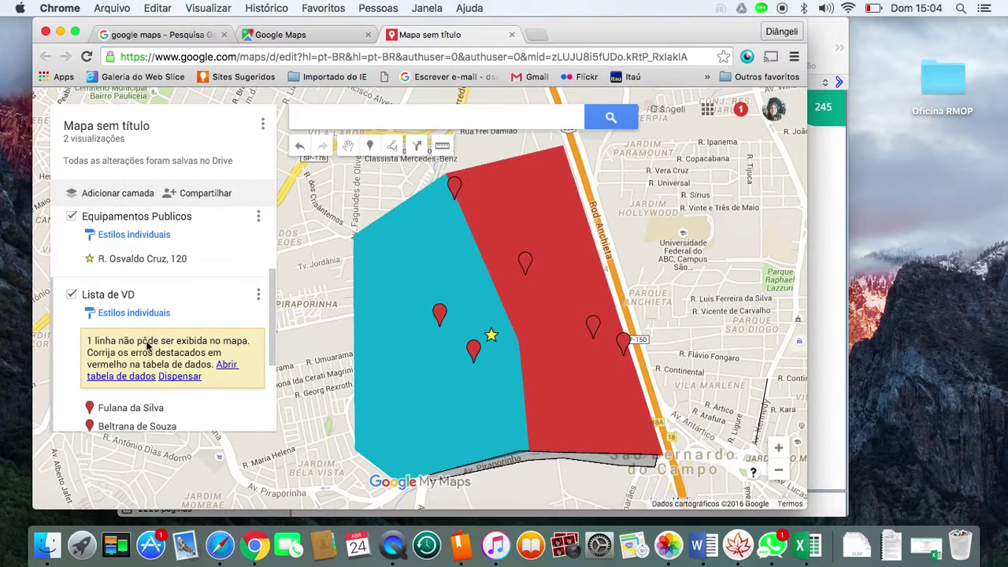
scroll(147, 346, up, 4)
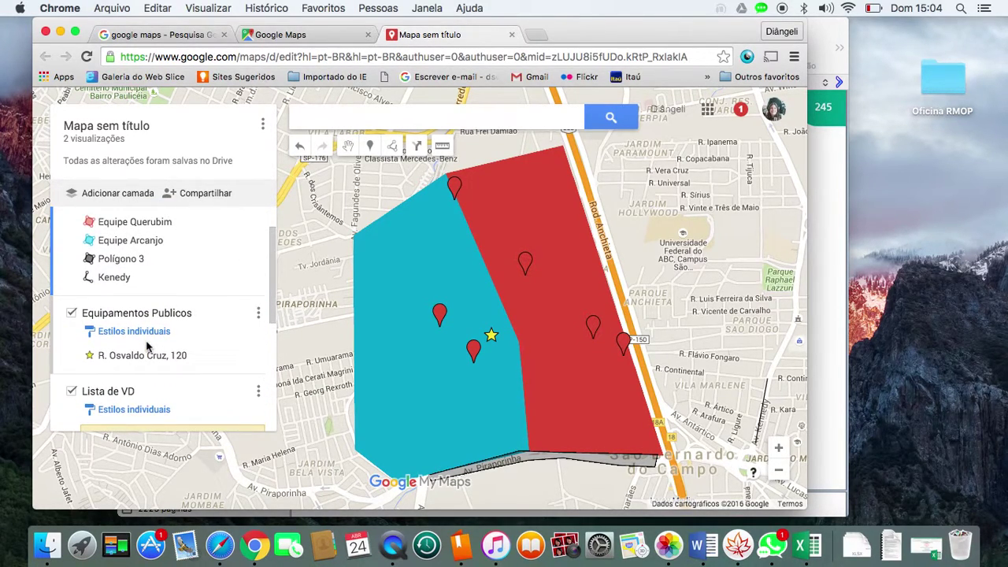
scroll(147, 346, up, 2)
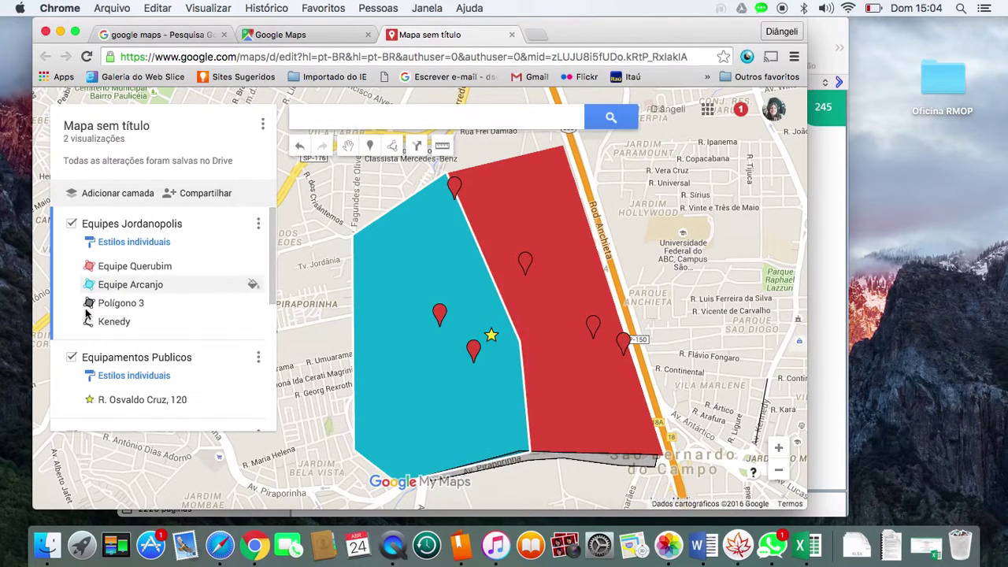
click(72, 225)
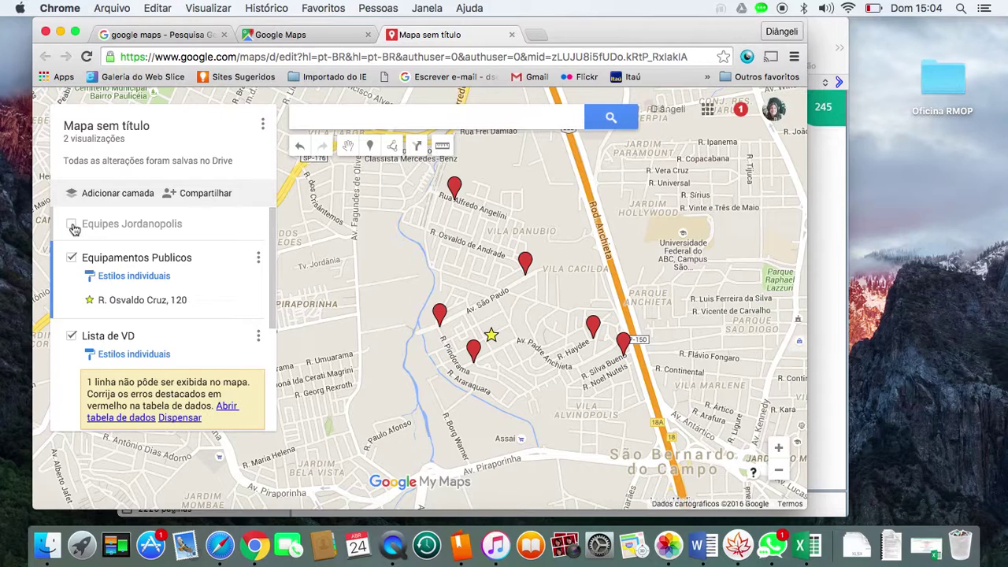
click(72, 225)
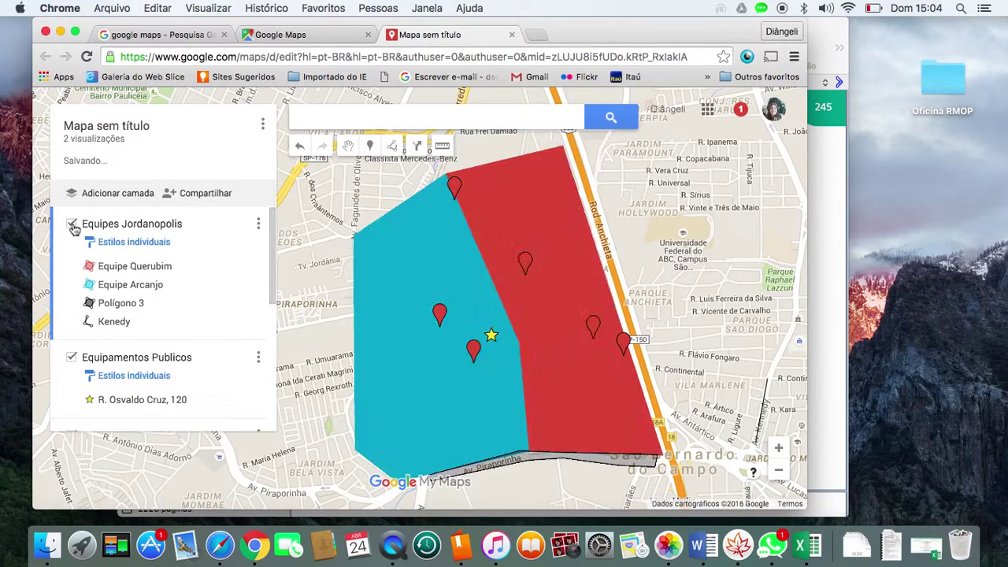
click(71, 358)
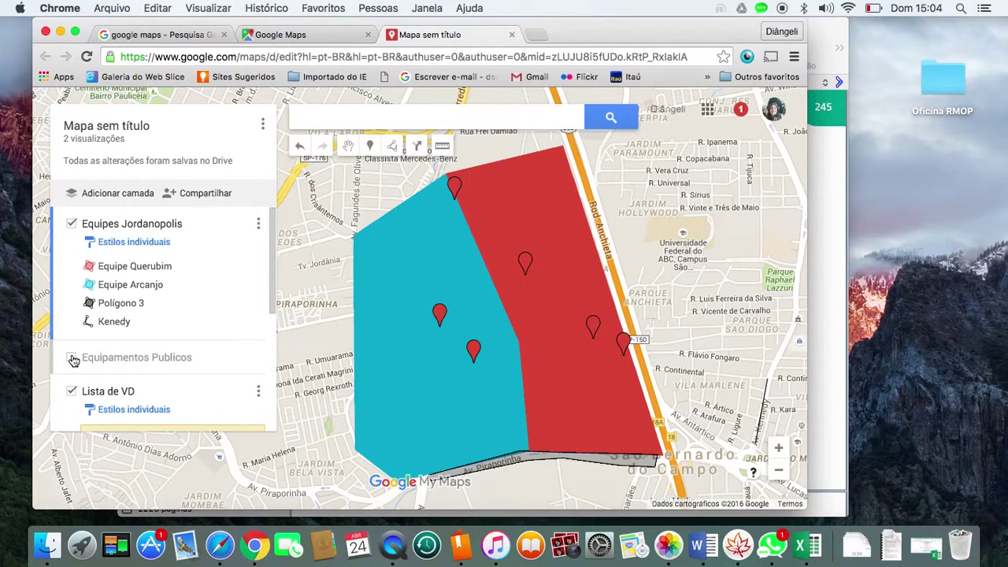
click(72, 358)
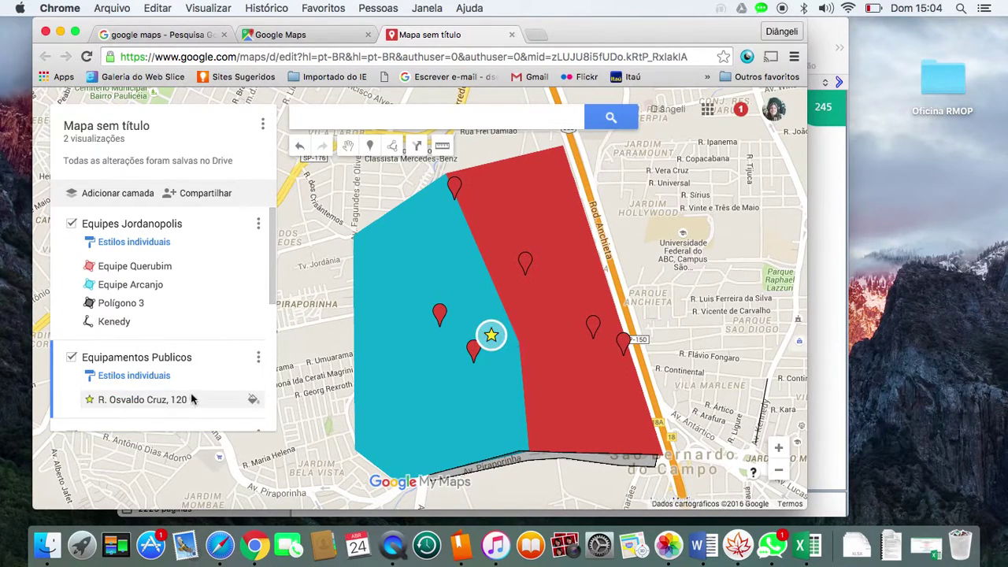
scroll(167, 323, down, 1)
scroll(162, 334, down, 5)
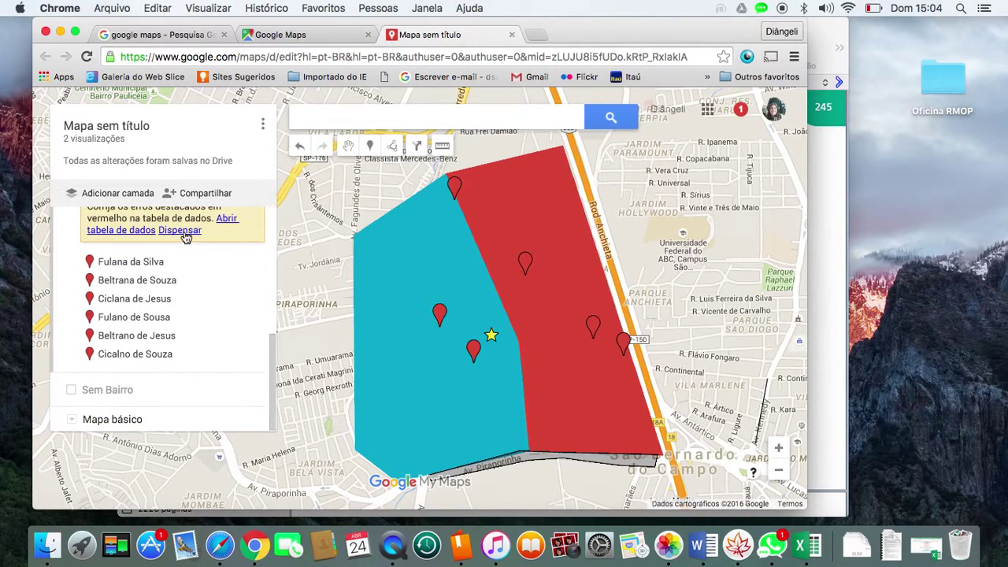
scroll(186, 232, up, 5)
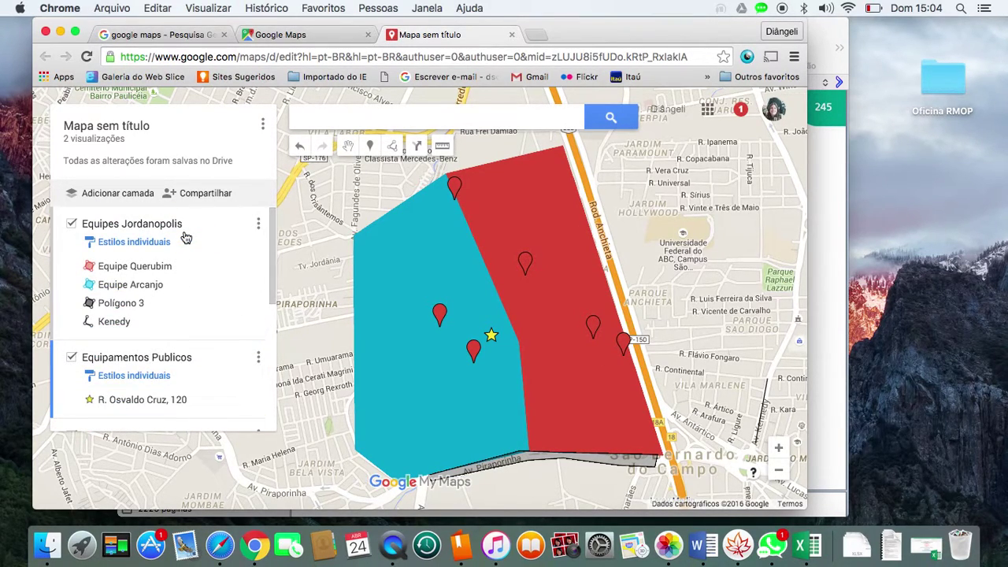
scroll(173, 329, down, 4)
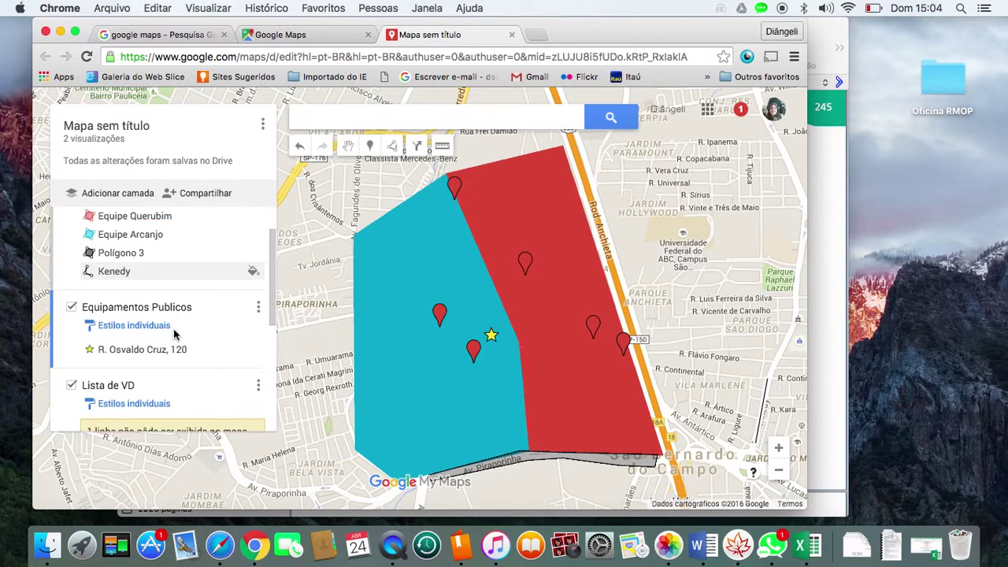
scroll(175, 334, down, 4)
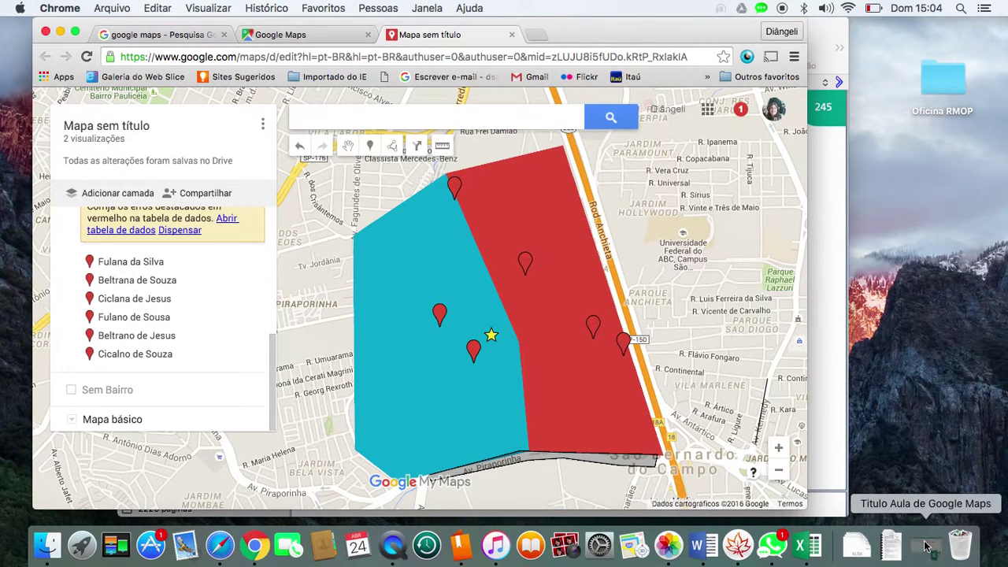
Open the "Titulo Aula de Google Maps" workbook in Excel and review the lesson objectives starting at row 12
click(926, 546)
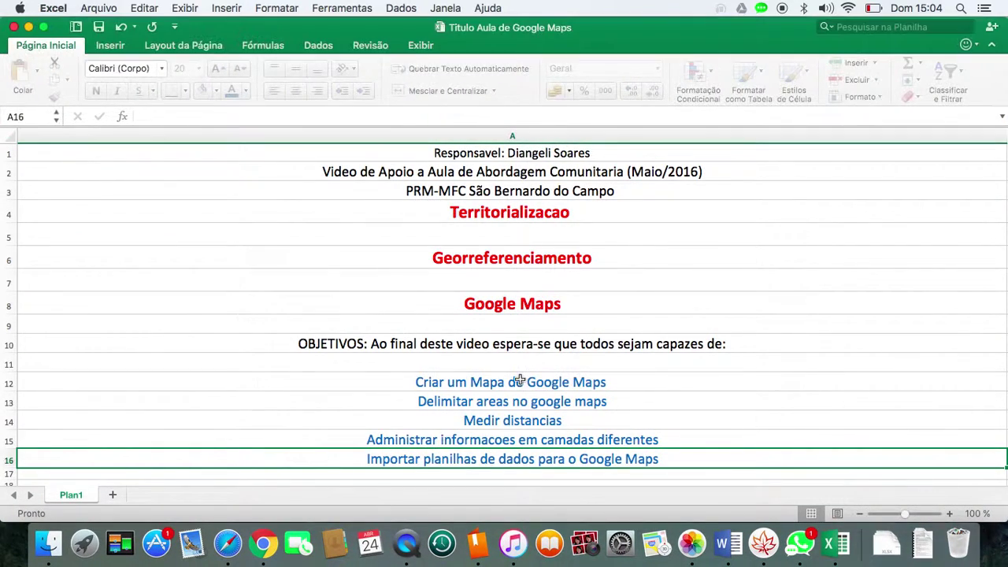
click(520, 380)
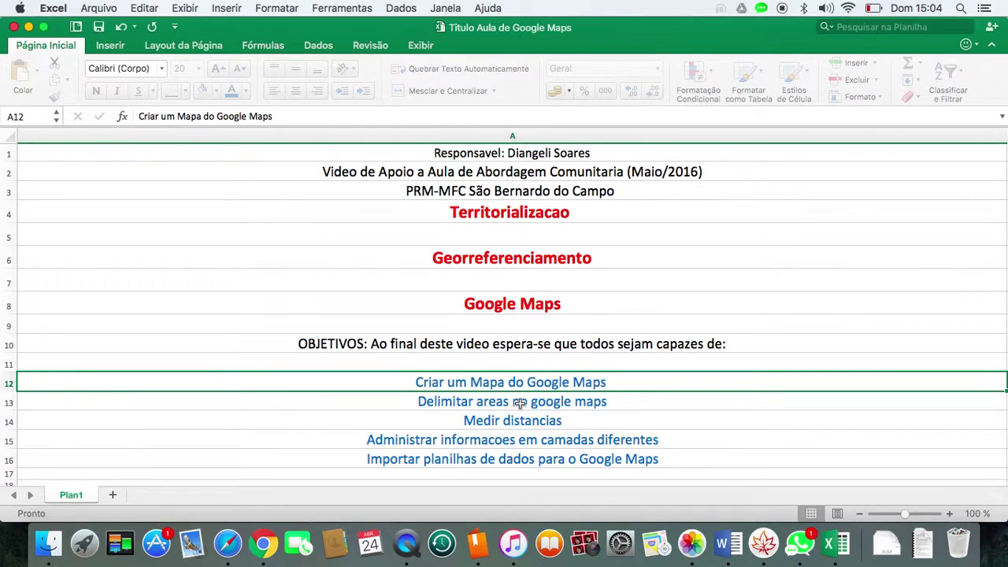
key(Down)
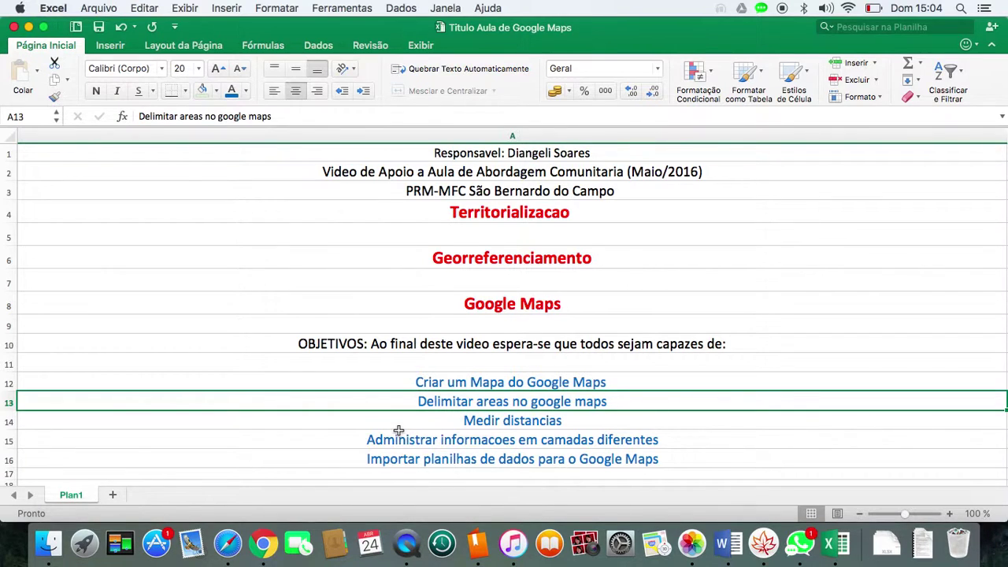
click(414, 550)
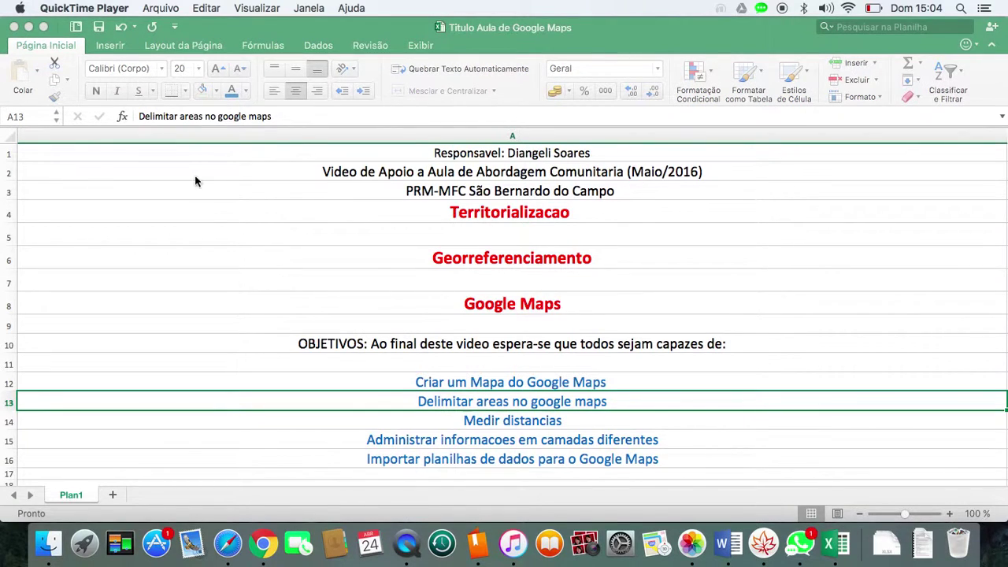
click(160, 8)
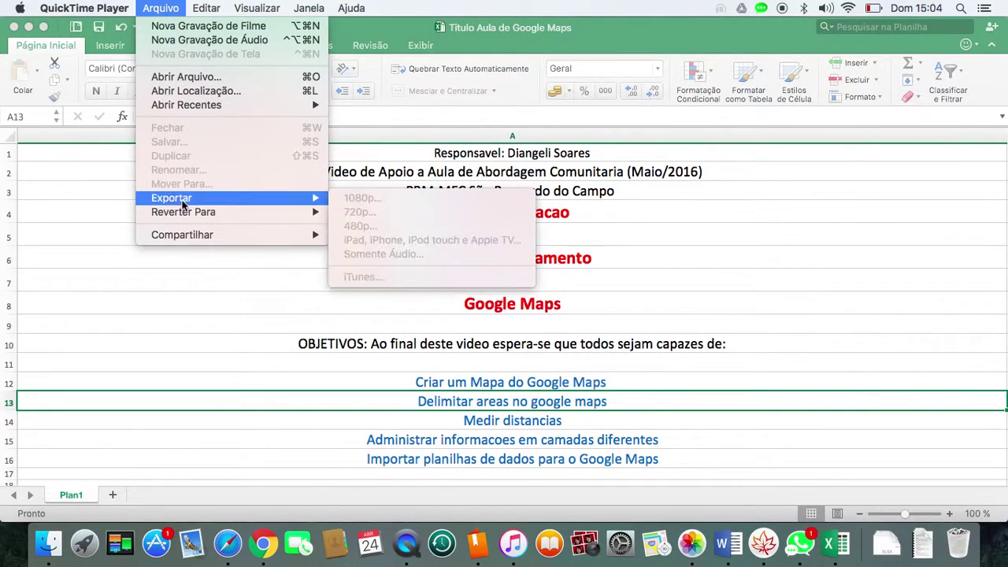